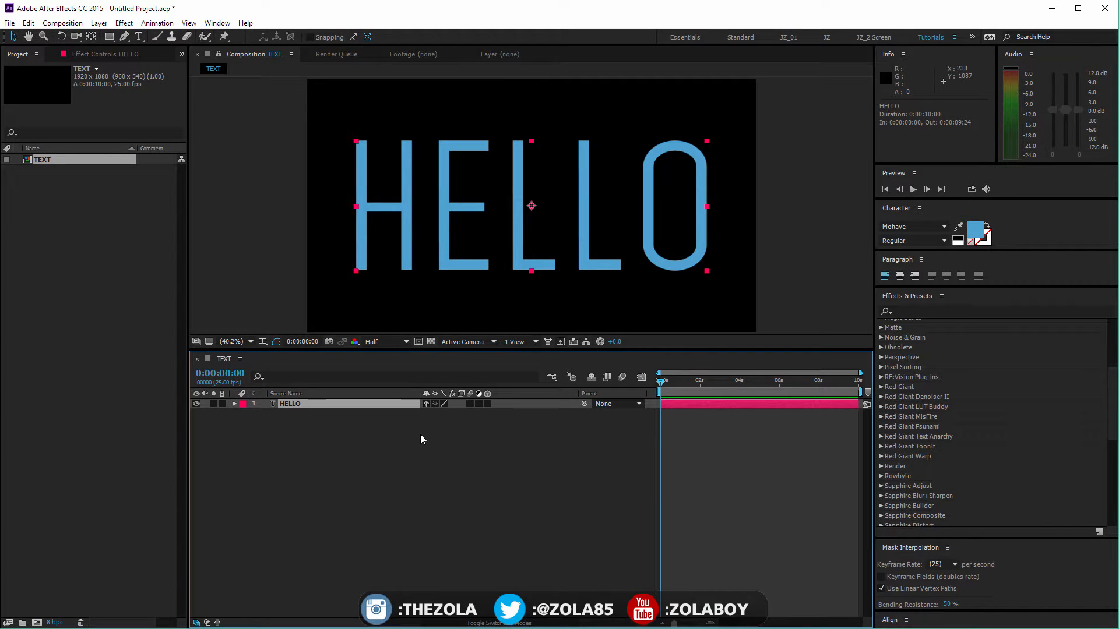
pyautogui.click(431, 449)
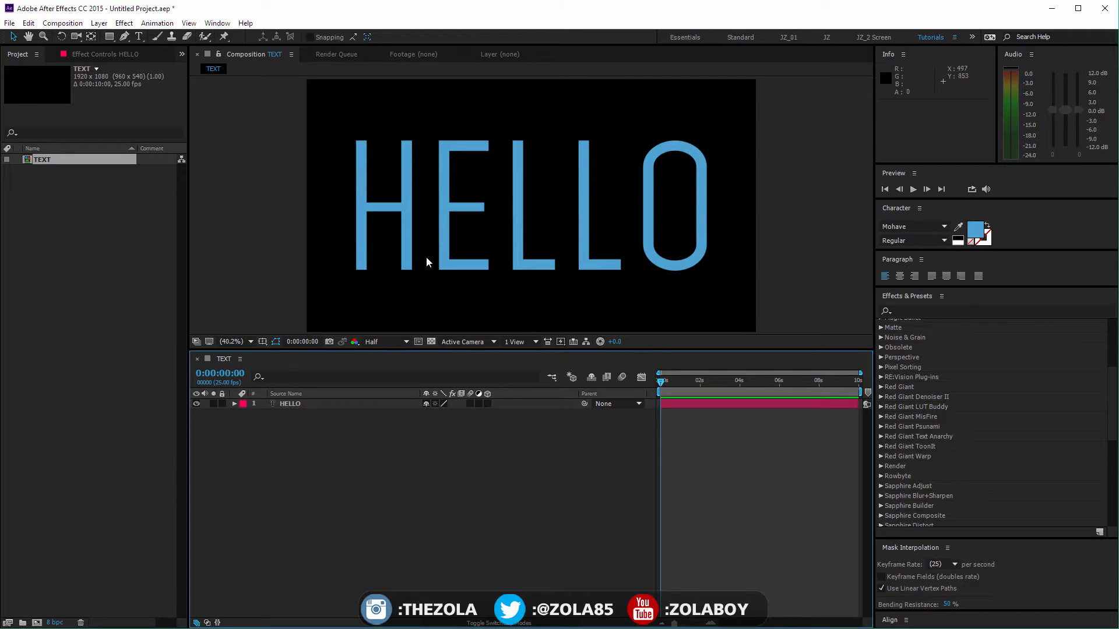
pyautogui.click(441, 239)
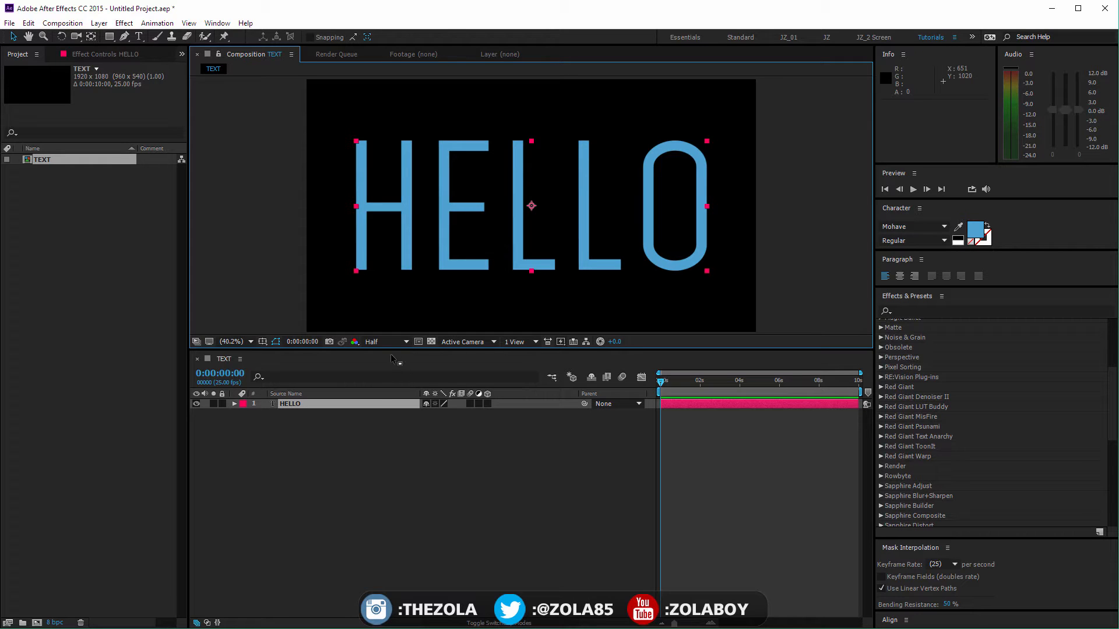
pyautogui.click(332, 453)
pyautogui.click(287, 403)
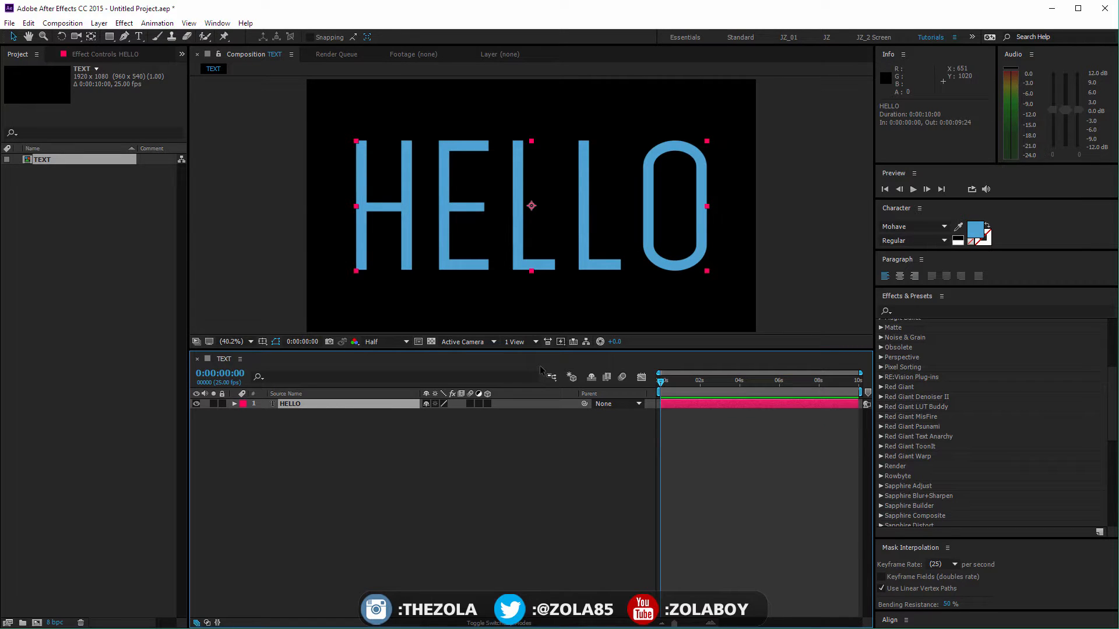
# Step: Expand Animation Presets and its Text folder in the Effects & Presets list
pyautogui.moveTo(1110, 391); pyautogui.dragTo(1114, 328)
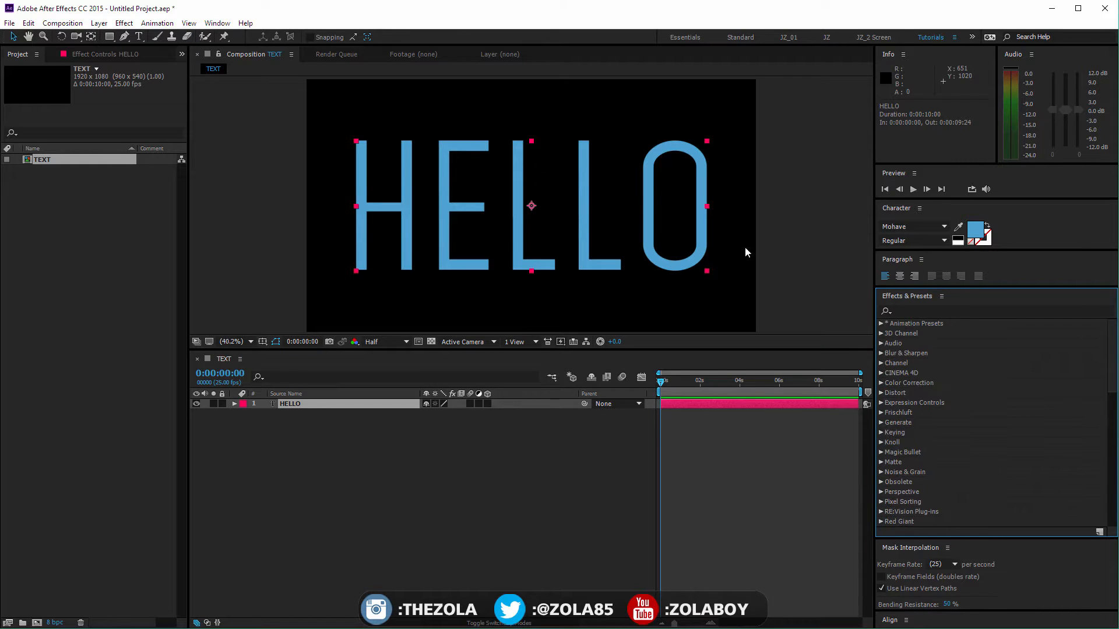
pyautogui.click(217, 23)
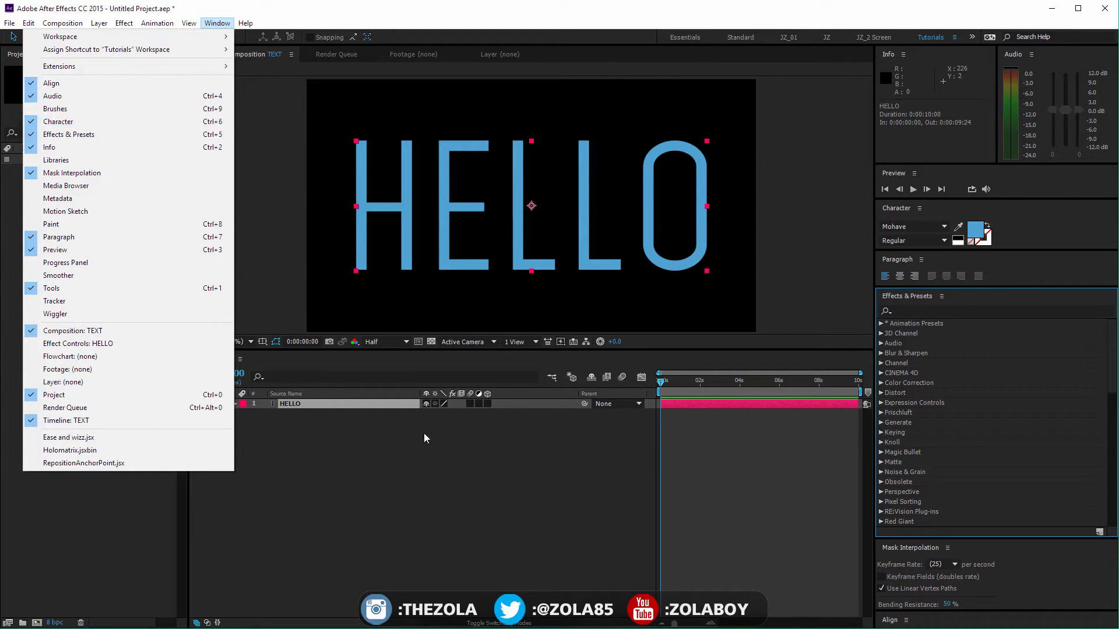
pyautogui.click(945, 311)
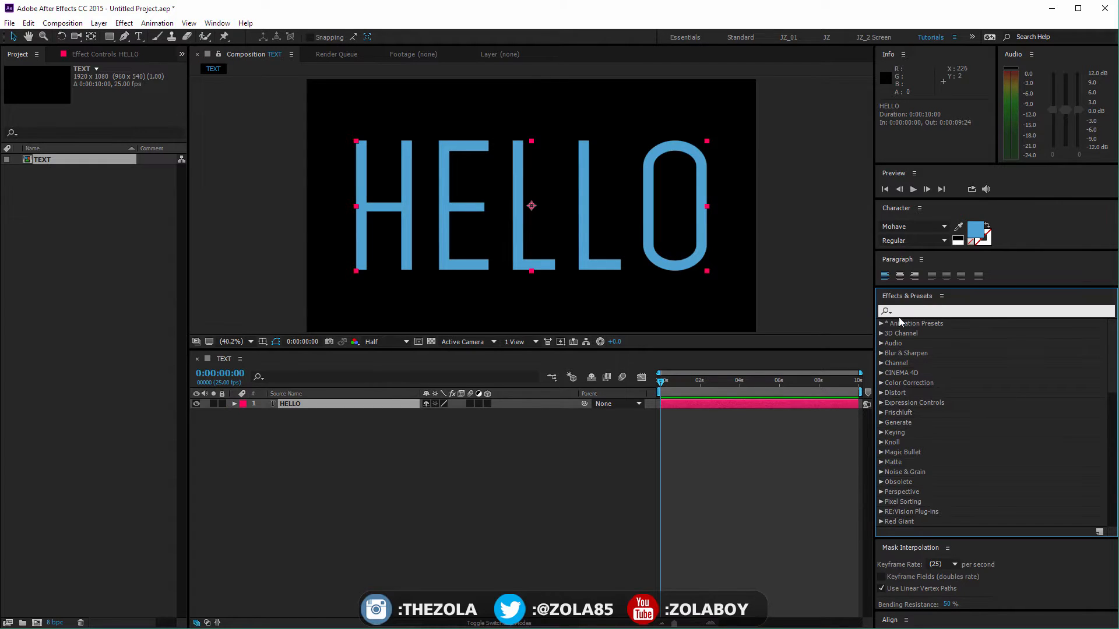
pyautogui.click(881, 324)
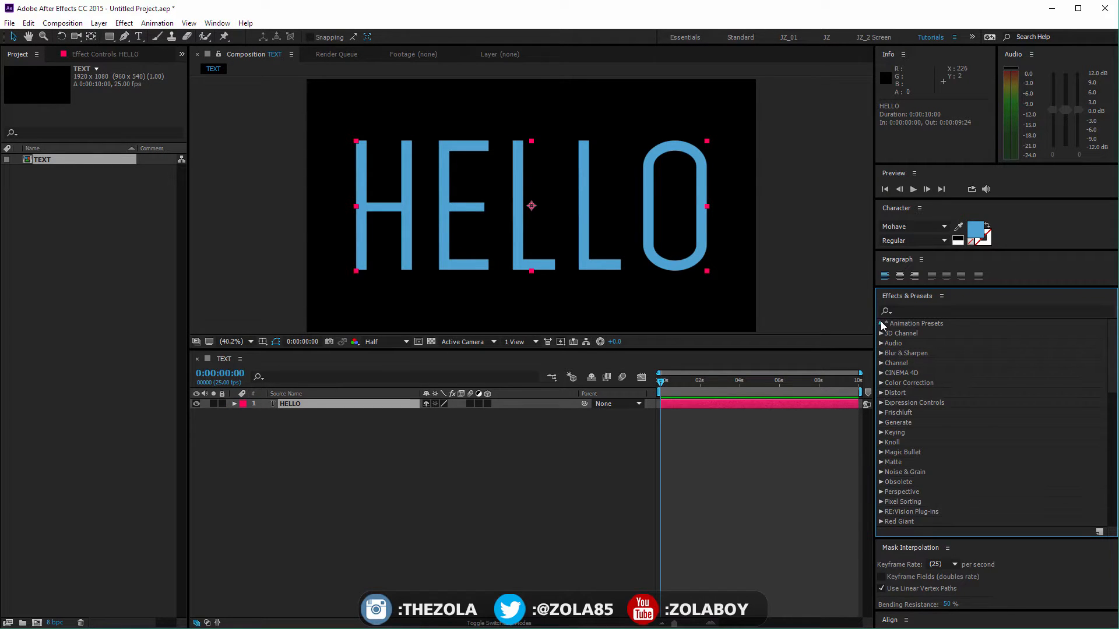
pyautogui.click(890, 413)
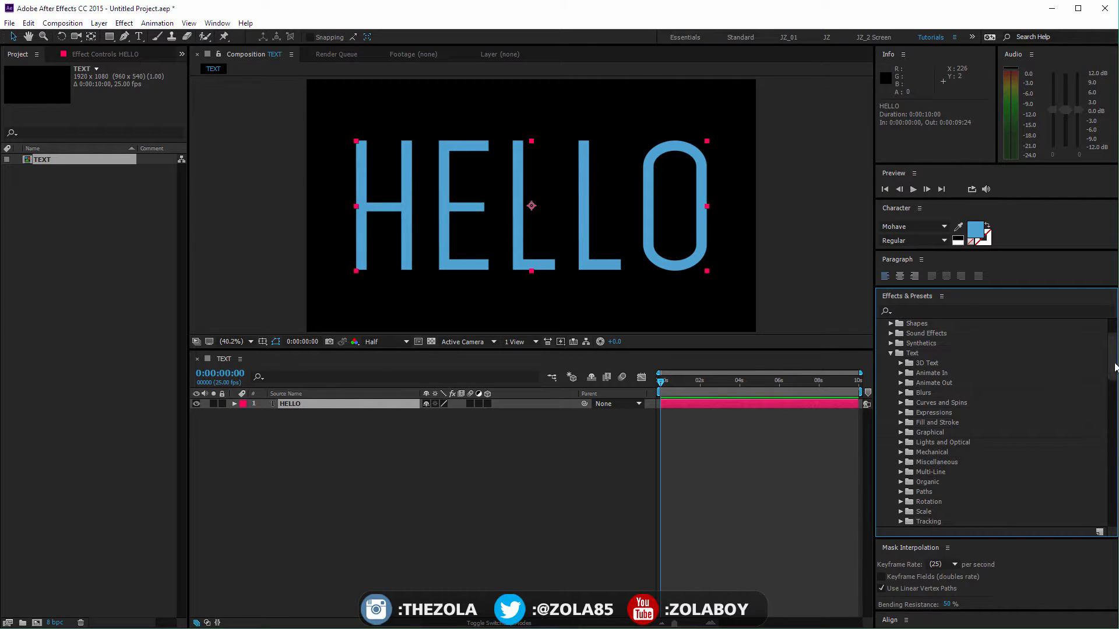
pyautogui.scroll(-2, 1109, 375)
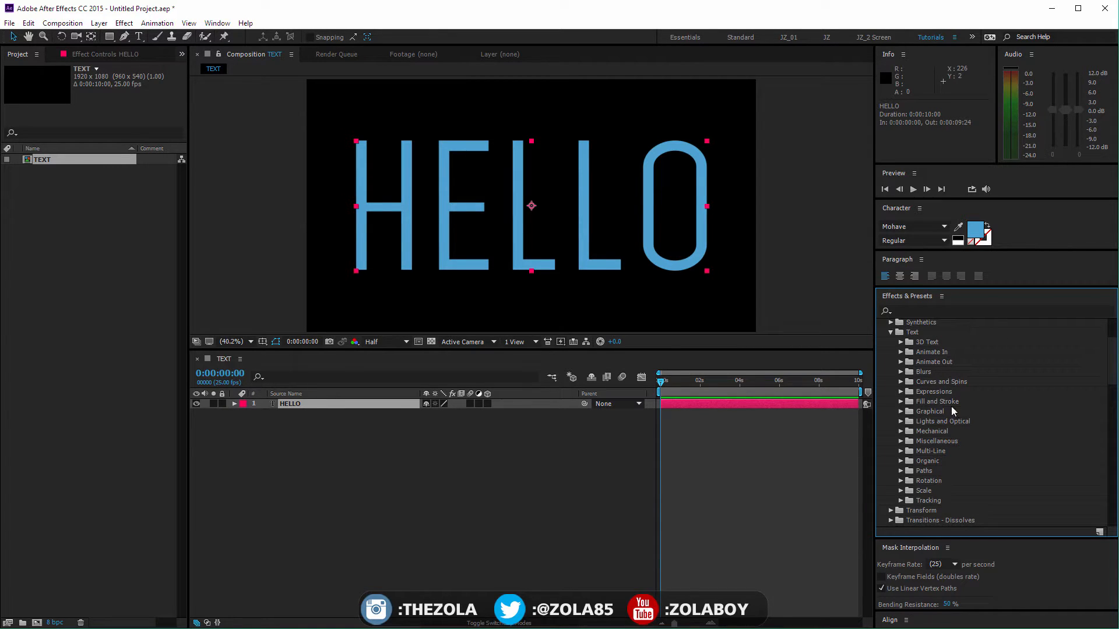
pyautogui.click(942, 297)
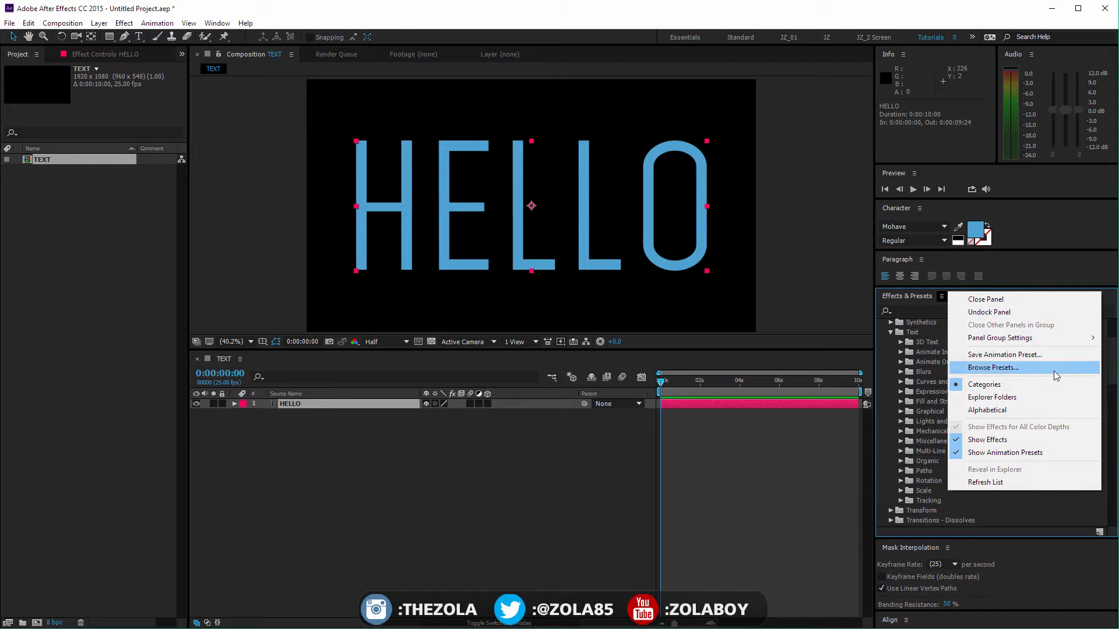
pyautogui.click(799, 472)
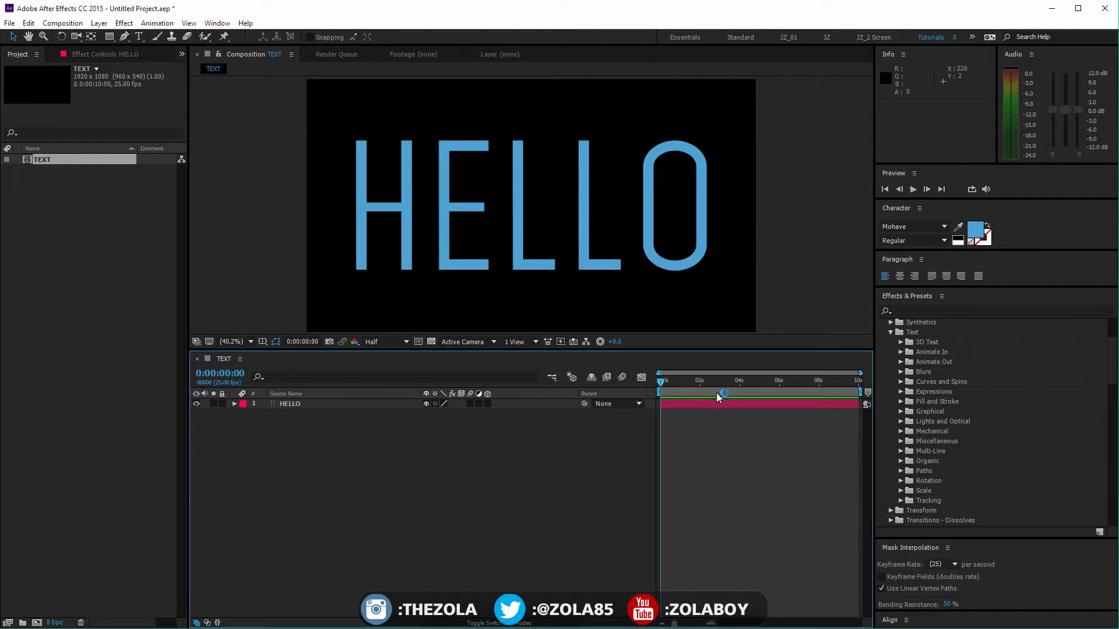
pyautogui.moveTo(690, 380); pyautogui.dragTo(700, 380)
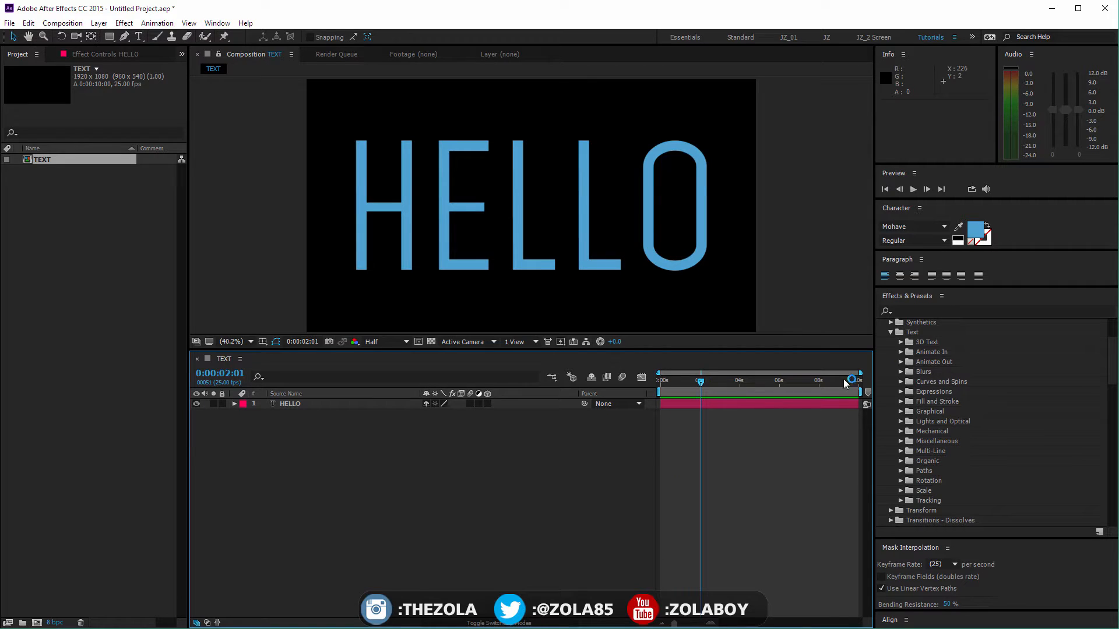
# Step: Expand the Animate In folder of the text presets and look through its presets
pyautogui.click(900, 352)
pyautogui.scroll(-5, 1112, 356)
pyautogui.scroll(-3, 1112, 373)
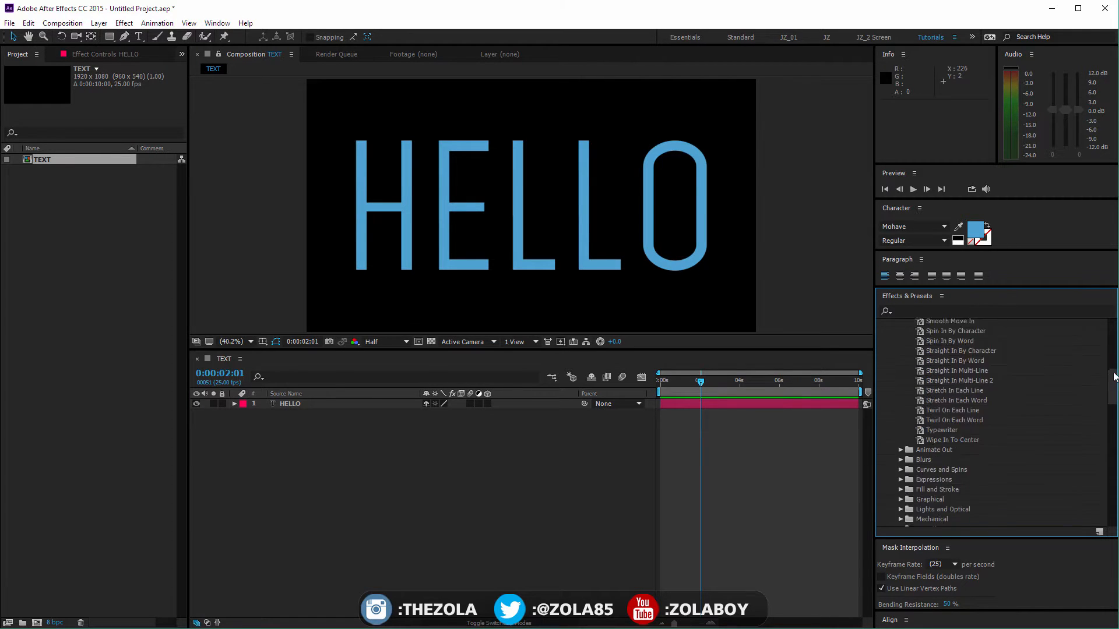
pyautogui.scroll(7, 1111, 373)
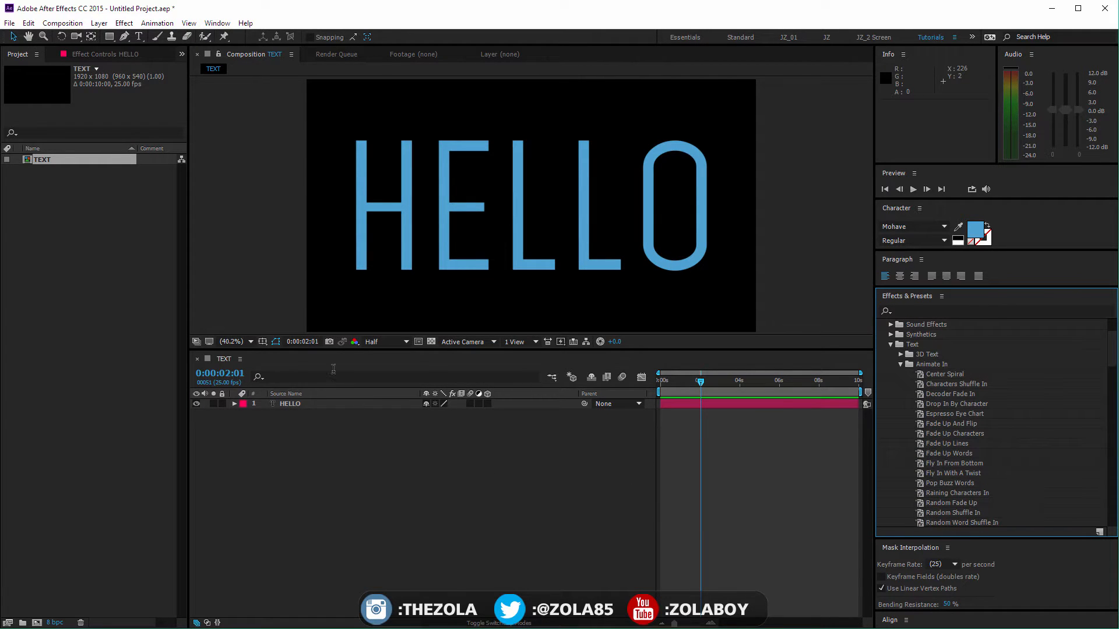
# Step: Apply the Decoder Fade In preset to the HELLO text layer at 0:00:00:00
pyautogui.click(303, 404)
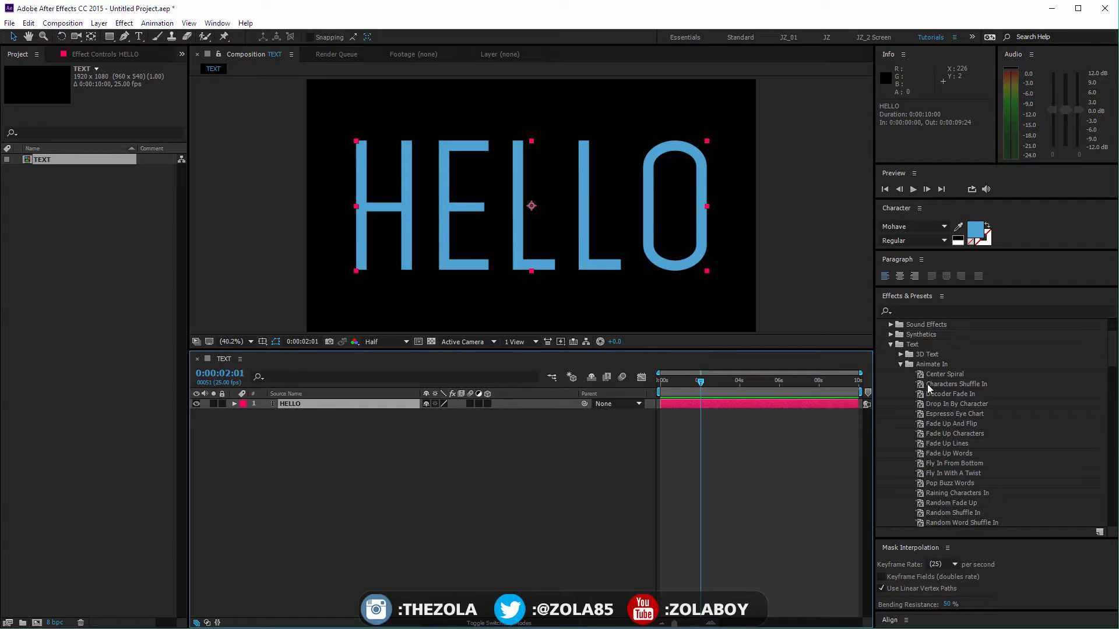
pyautogui.moveTo(669, 380); pyautogui.dragTo(659, 380)
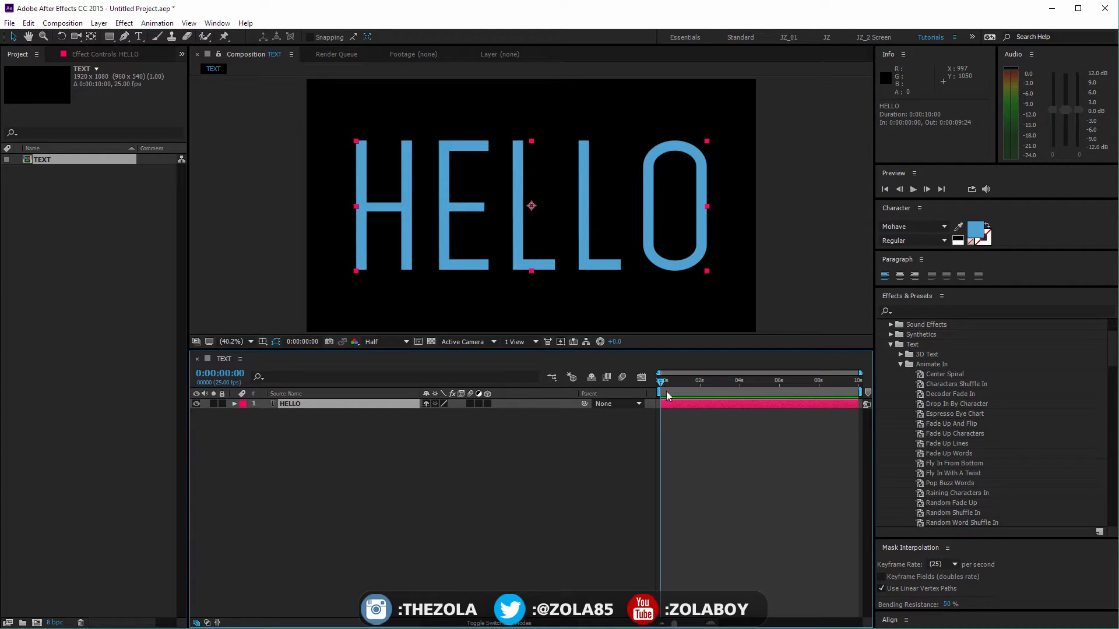
pyautogui.moveTo(680, 384); pyautogui.dragTo(589, 407)
pyautogui.moveTo(936, 393); pyautogui.dragTo(690, 430)
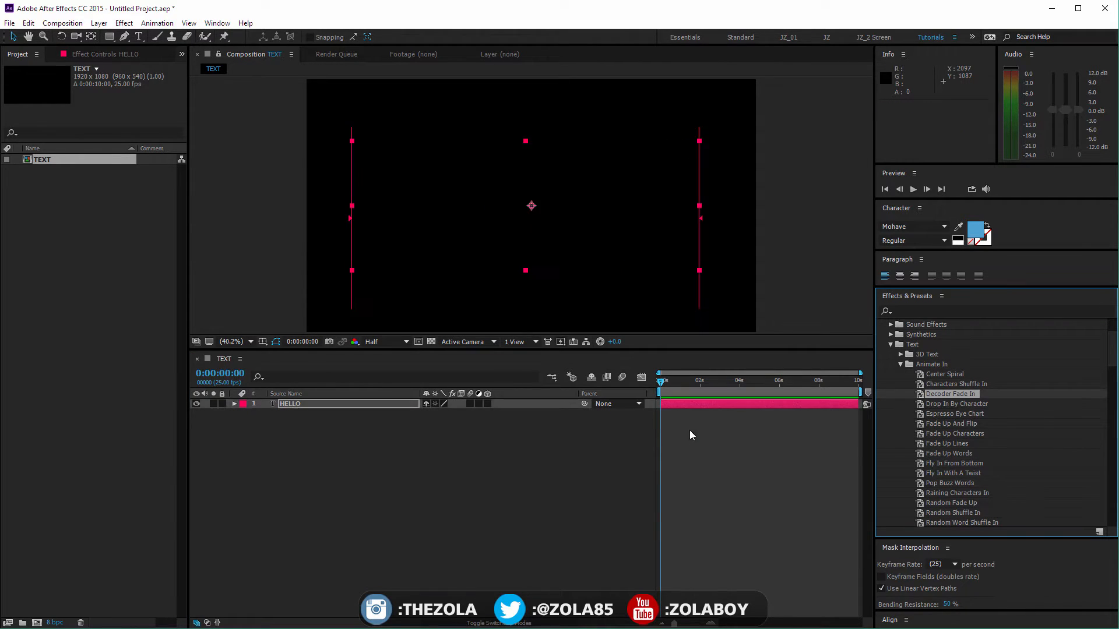
# Step: Reveal the HELLO layer's keyframes and move the second Range Selector Start keyframe to about 1 second
pyautogui.click(516, 414)
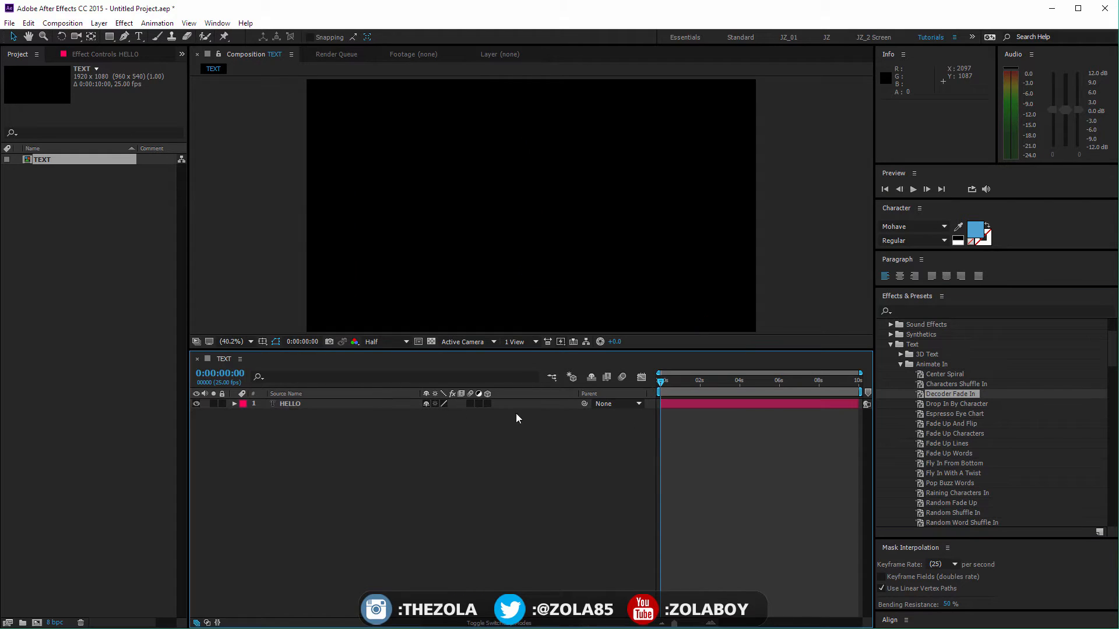
pyautogui.click(384, 405)
pyautogui.press('u')
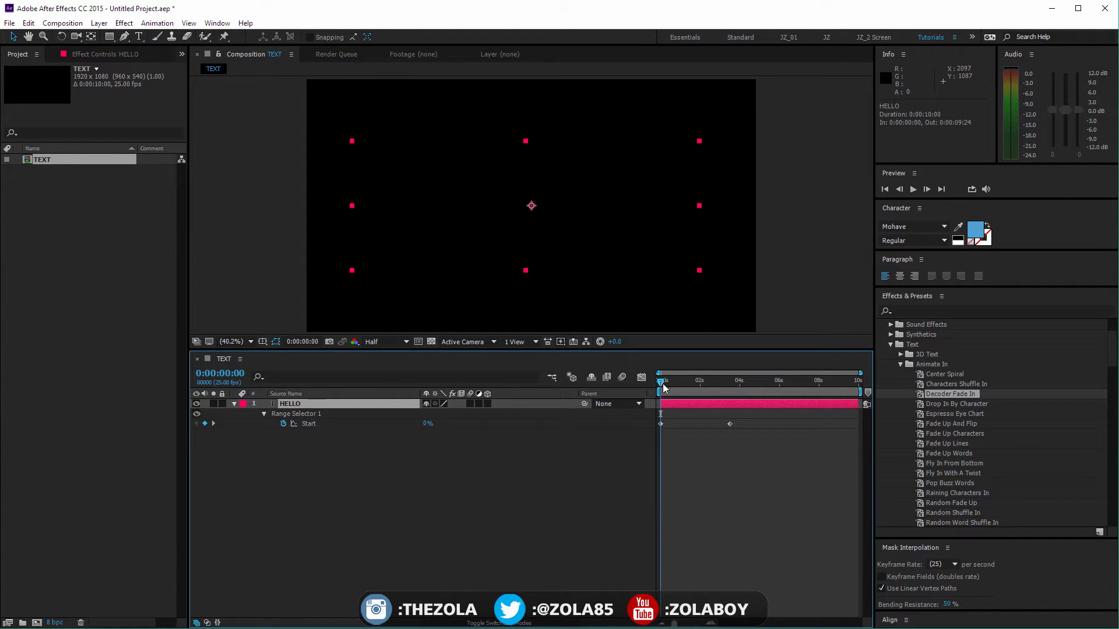
pyautogui.moveTo(661, 384)
pyautogui.mouseDown()
pyautogui.moveTo(732, 385)
pyautogui.moveTo(660, 384)
pyautogui.mouseUp()
pyautogui.moveTo(731, 424); pyautogui.dragTo(679, 421)
pyautogui.press('=')
pyautogui.press('=')
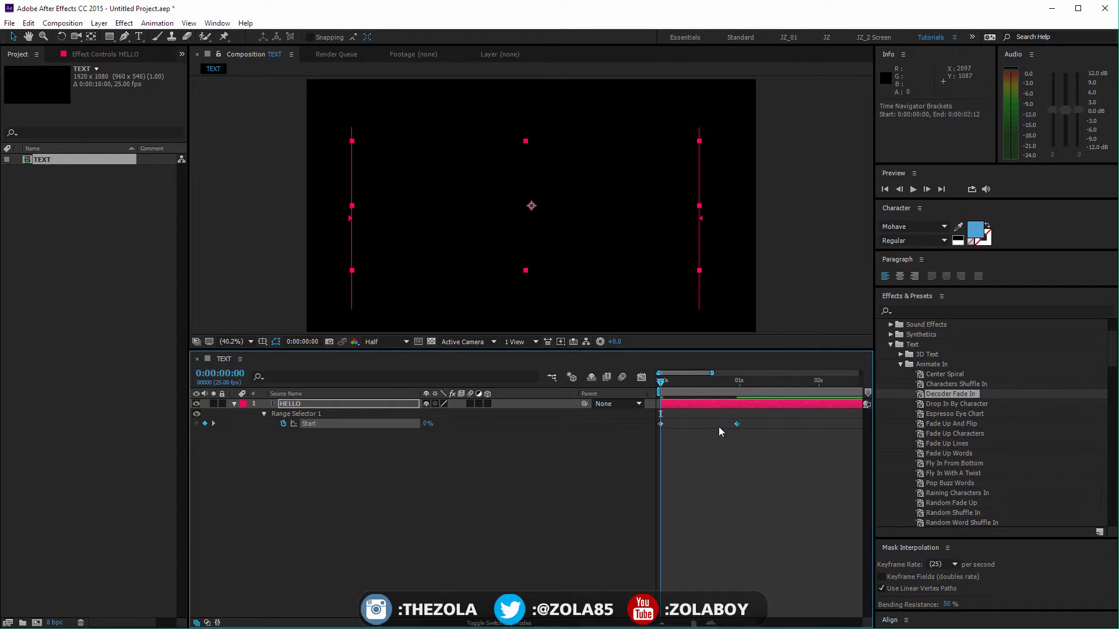
pyautogui.press('-')
pyautogui.press('-')
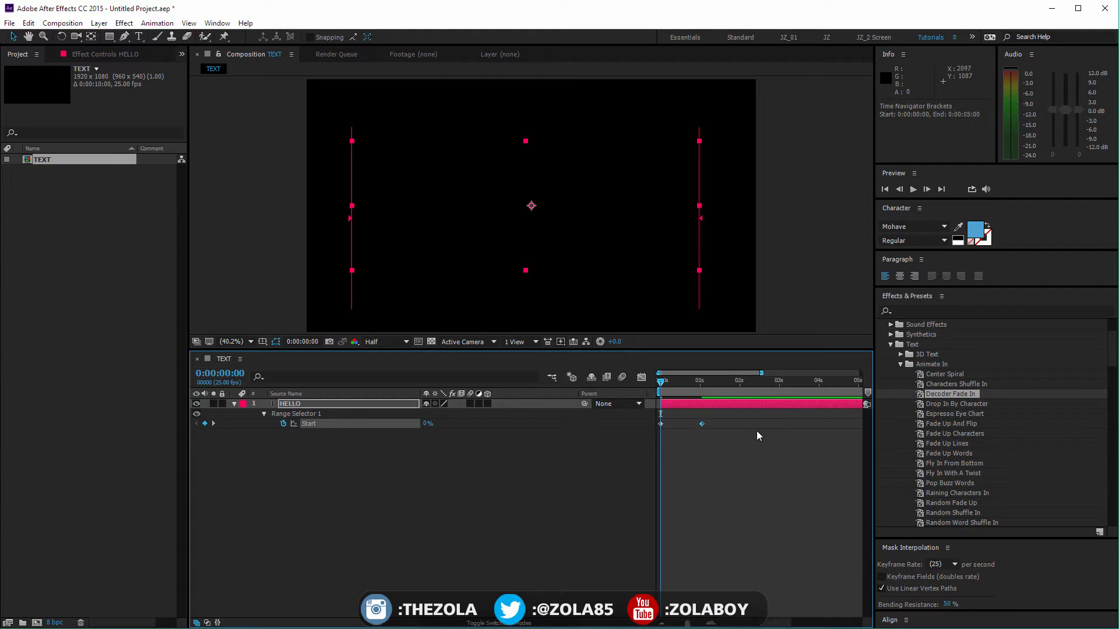
# Step: Preview the text animation, moving the second Start keyframe to about 1.5 seconds and the work area end to 0:00:01:21
pyautogui.moveTo(671, 386)
pyautogui.mouseDown()
pyautogui.moveTo(701, 386)
pyautogui.moveTo(691, 386)
pyautogui.mouseUp()
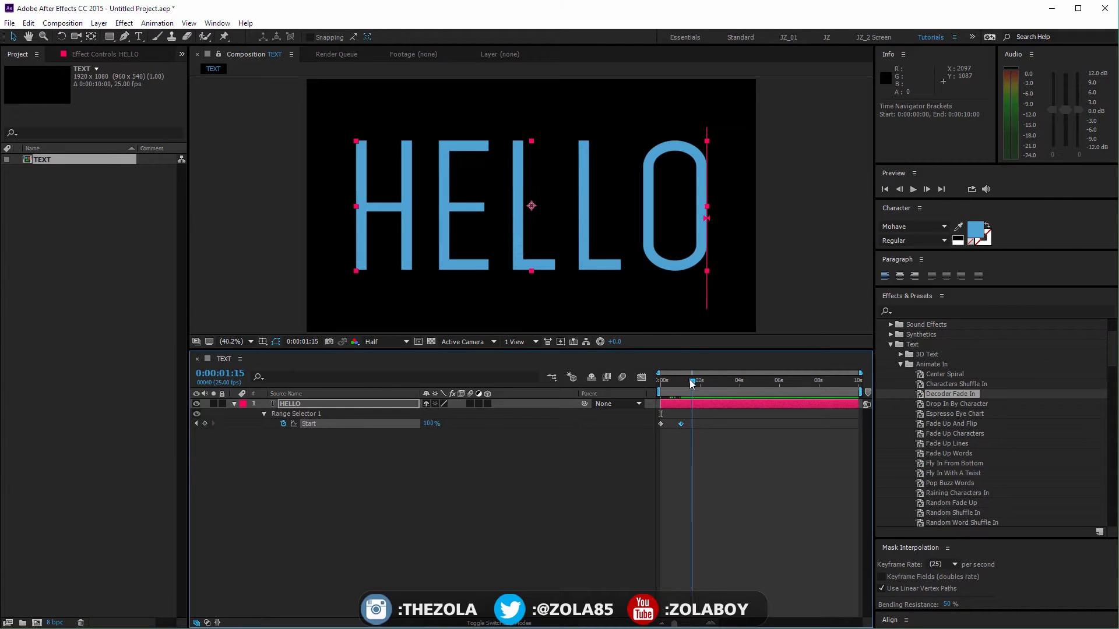
pyautogui.press('space')
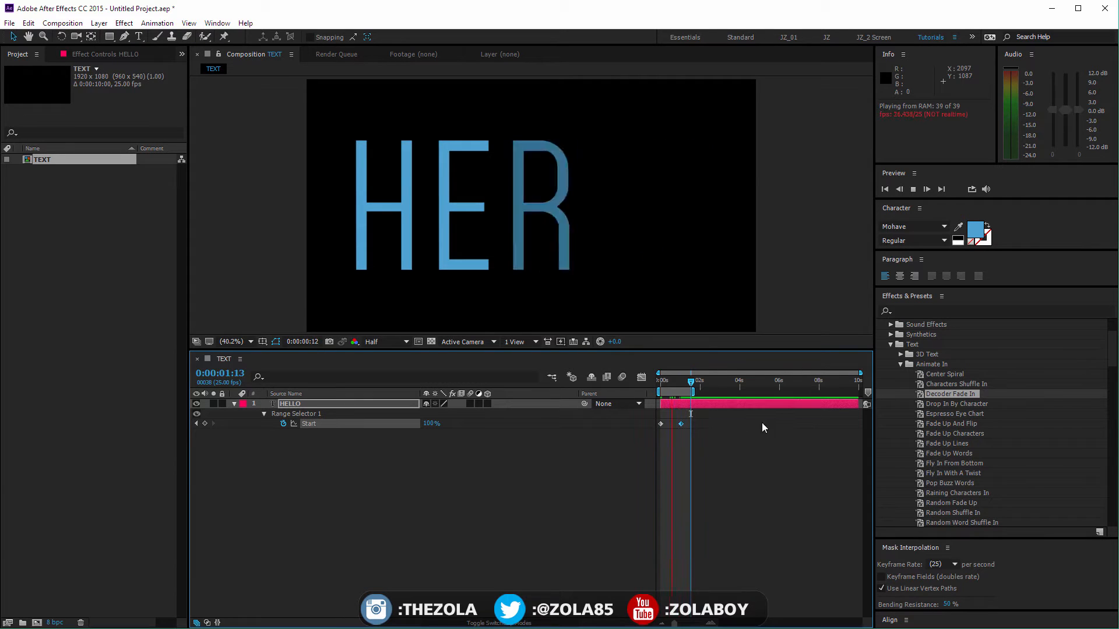
pyautogui.moveTo(681, 423); pyautogui.dragTo(692, 423)
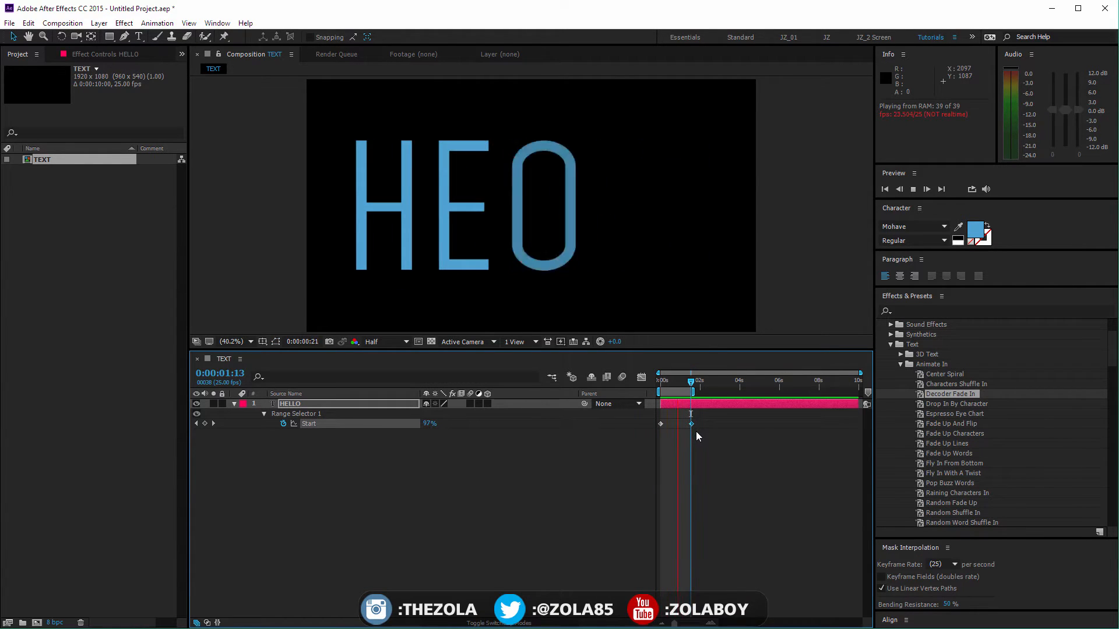
pyautogui.moveTo(693, 393); pyautogui.dragTo(701, 395)
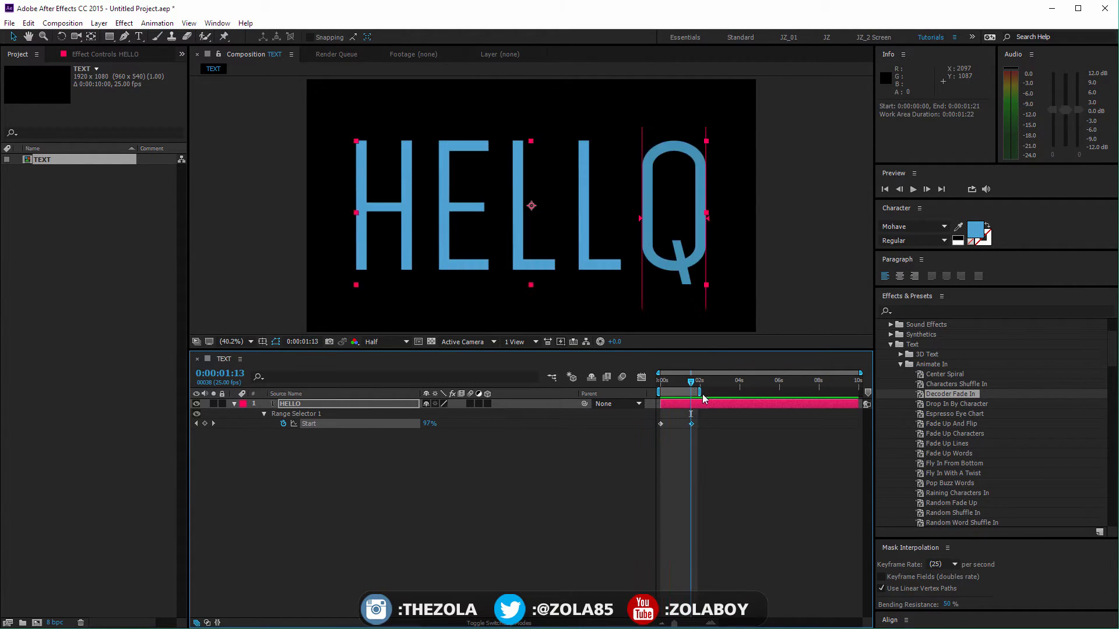
# Step: Expand the HELLO layer's full properties, try deleting its Text group, and undo the deletion
pyautogui.click(478, 439)
pyautogui.click(233, 404)
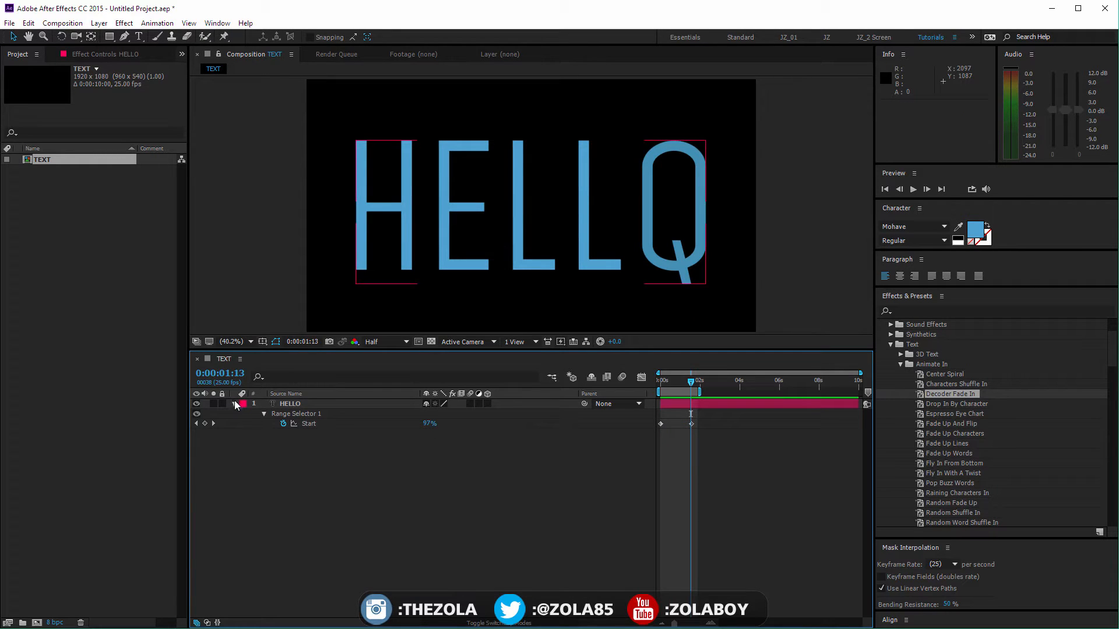
pyautogui.click(240, 407)
pyautogui.click(234, 404)
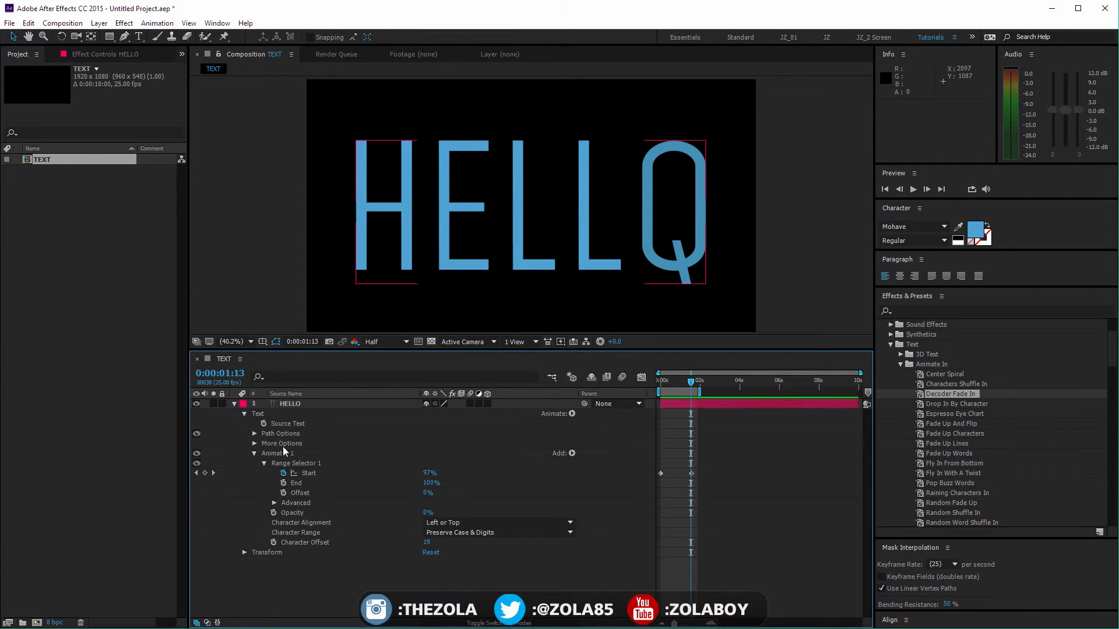
pyautogui.click(260, 414)
pyautogui.press('Delete')
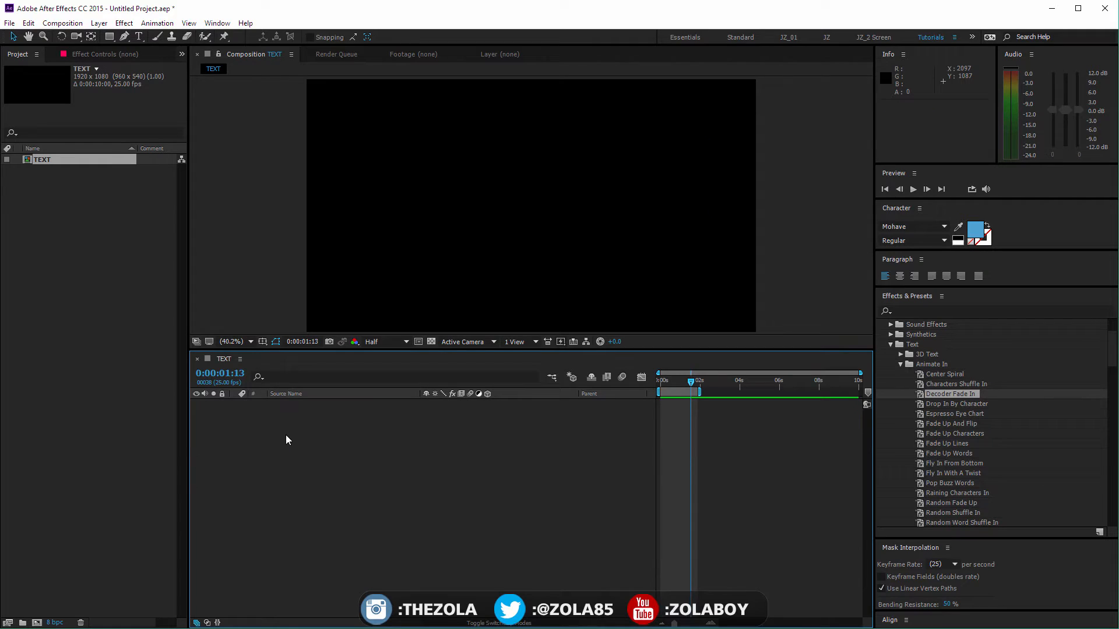
pyautogui.hotkey('ctrl', 'z')
# Step: Expand the HELLO layer's Text properties and delete Animator 1 to remove the Decoder Fade In preset
pyautogui.click(304, 475)
pyautogui.click(236, 405)
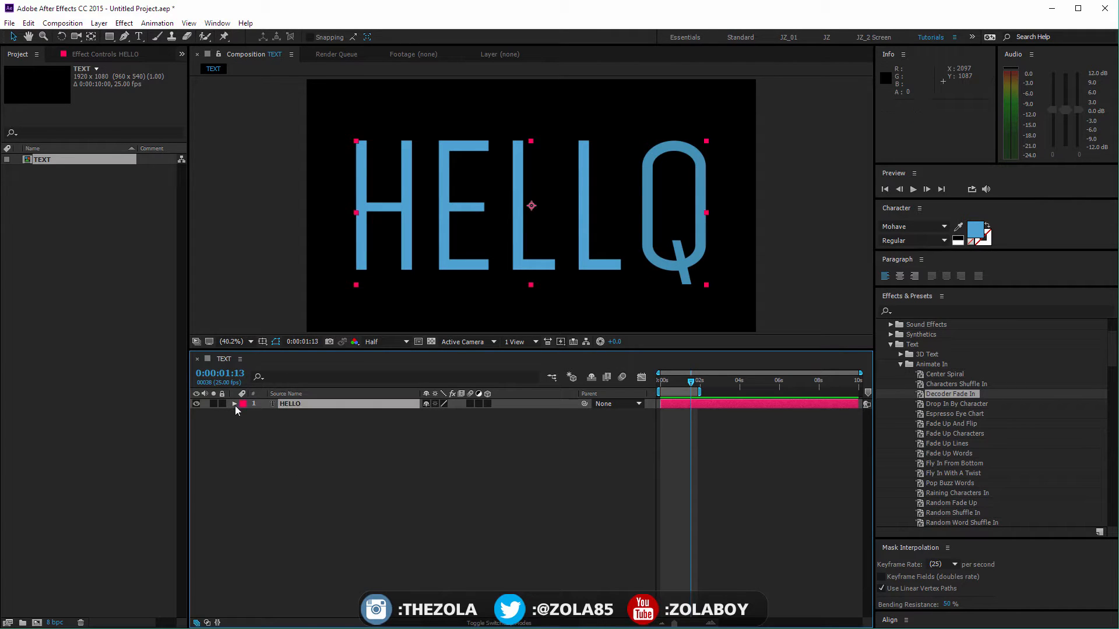
pyautogui.click(234, 404)
pyautogui.click(244, 424)
pyautogui.click(245, 423)
pyautogui.click(244, 414)
pyautogui.click(285, 455)
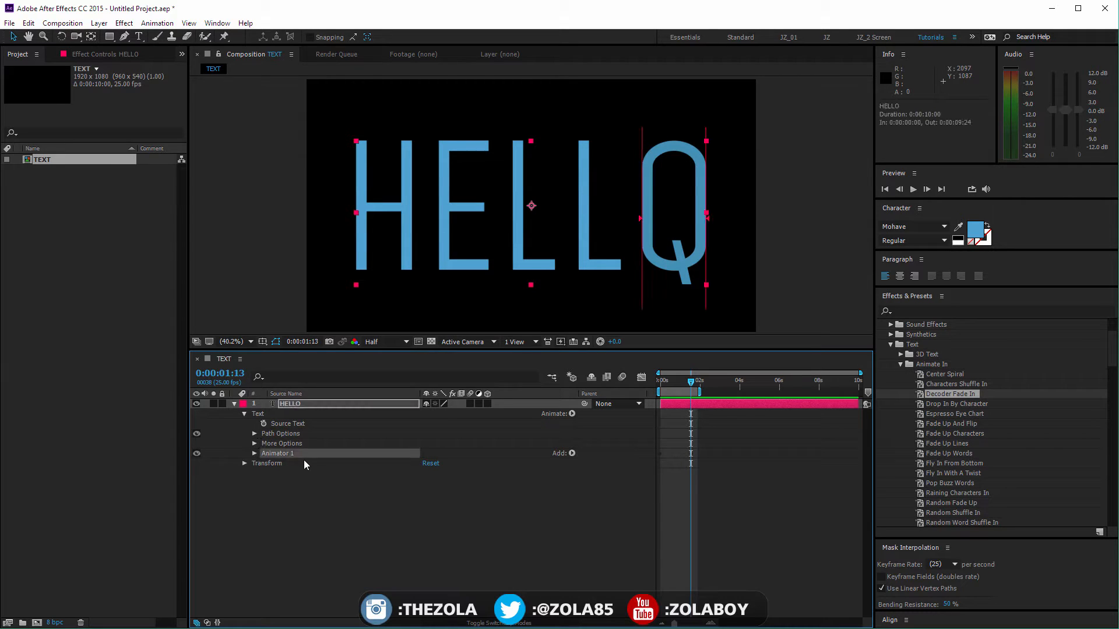
pyautogui.press('Delete')
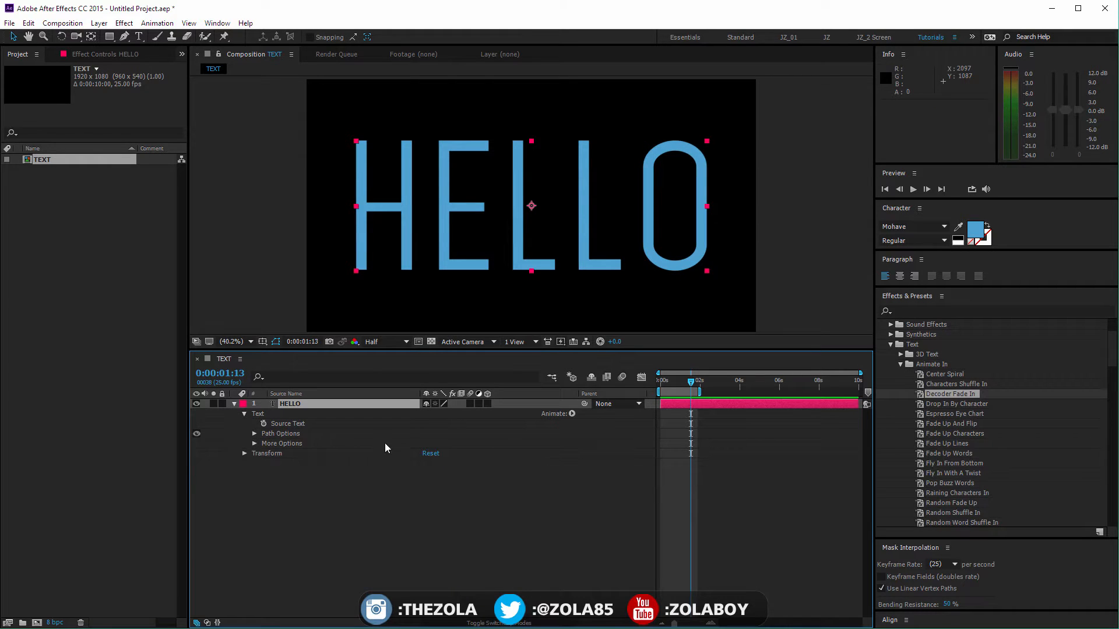
# Step: Undo the last value change and apply the Fade Up Characters preset to the HELLO layer at 0:00:00:00
pyautogui.click(257, 414)
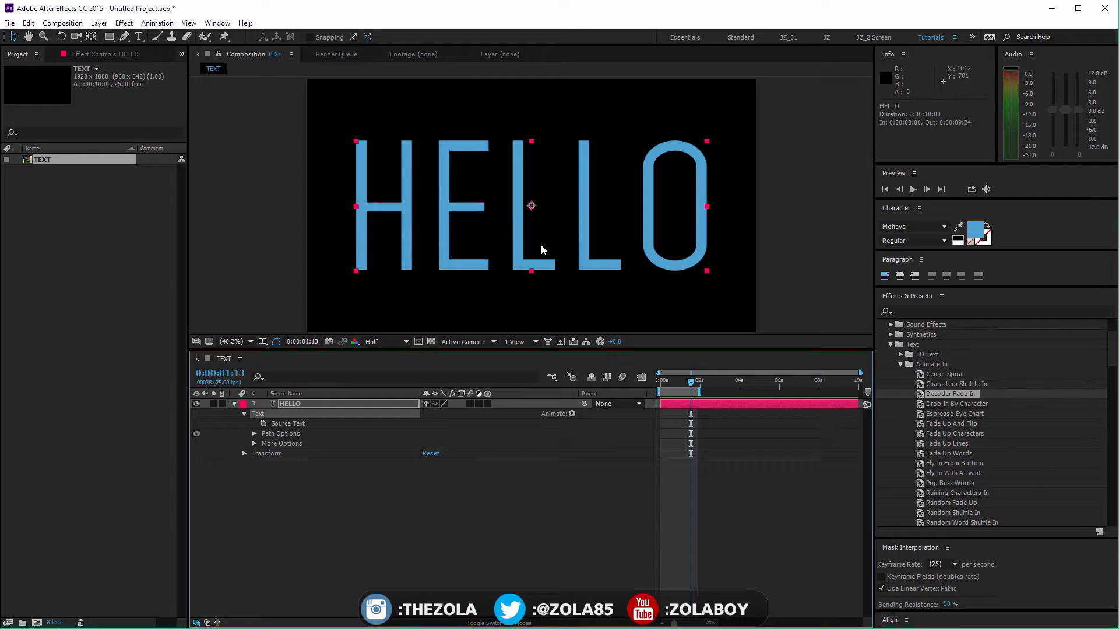
pyautogui.hotkey('ctrl', 'z')
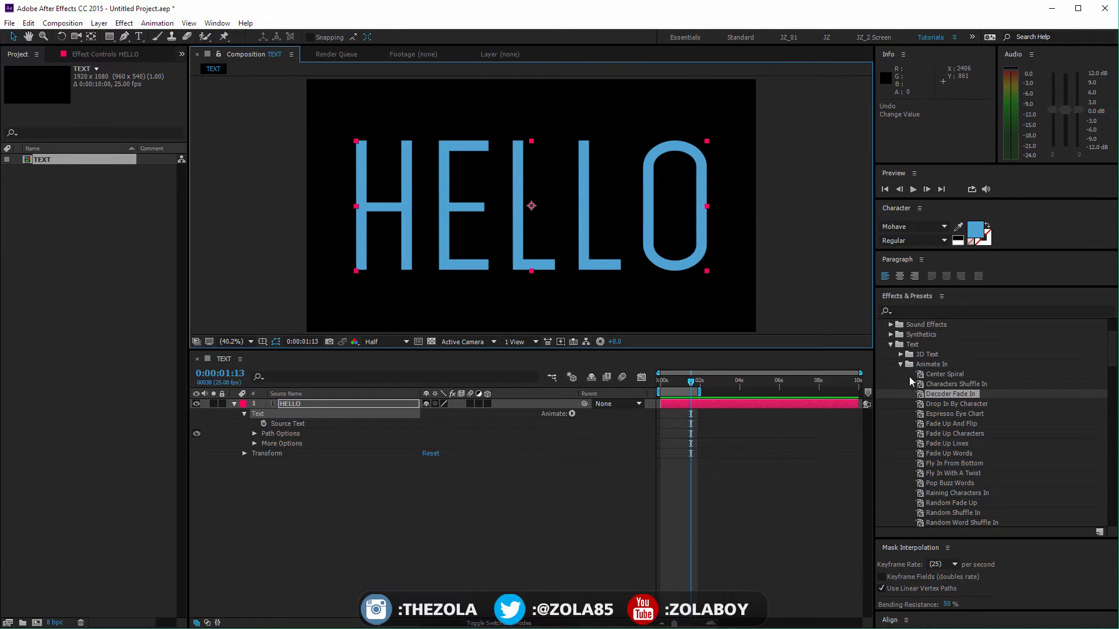
pyautogui.moveTo(945, 444); pyautogui.dragTo(592, 414)
pyautogui.moveTo(666, 381); pyautogui.dragTo(606, 383)
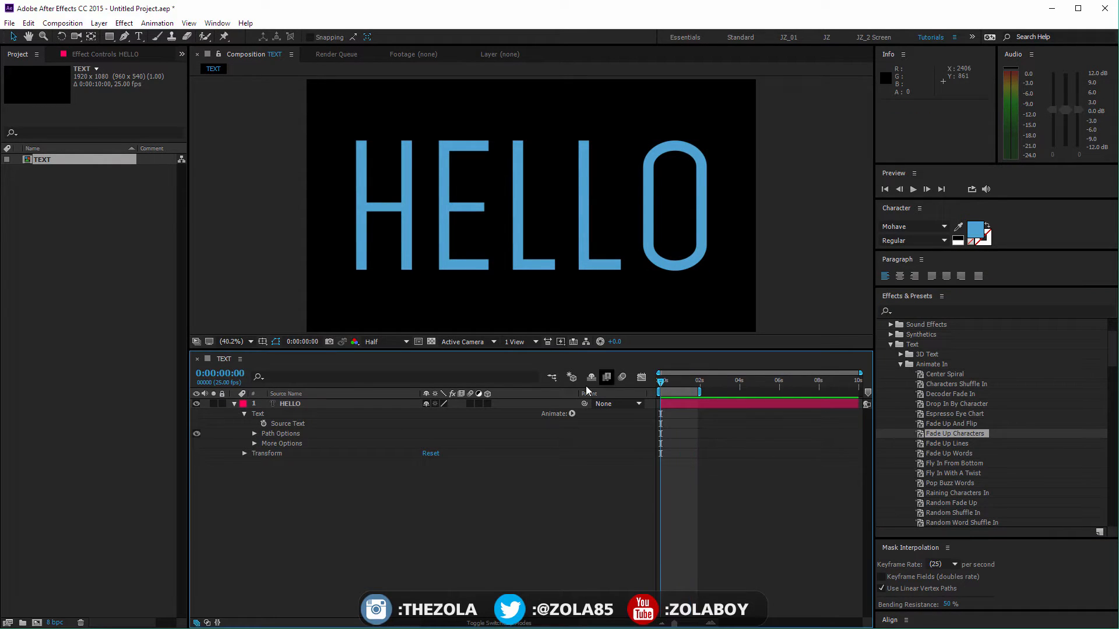
pyautogui.click(320, 403)
pyautogui.doubleClick(945, 435)
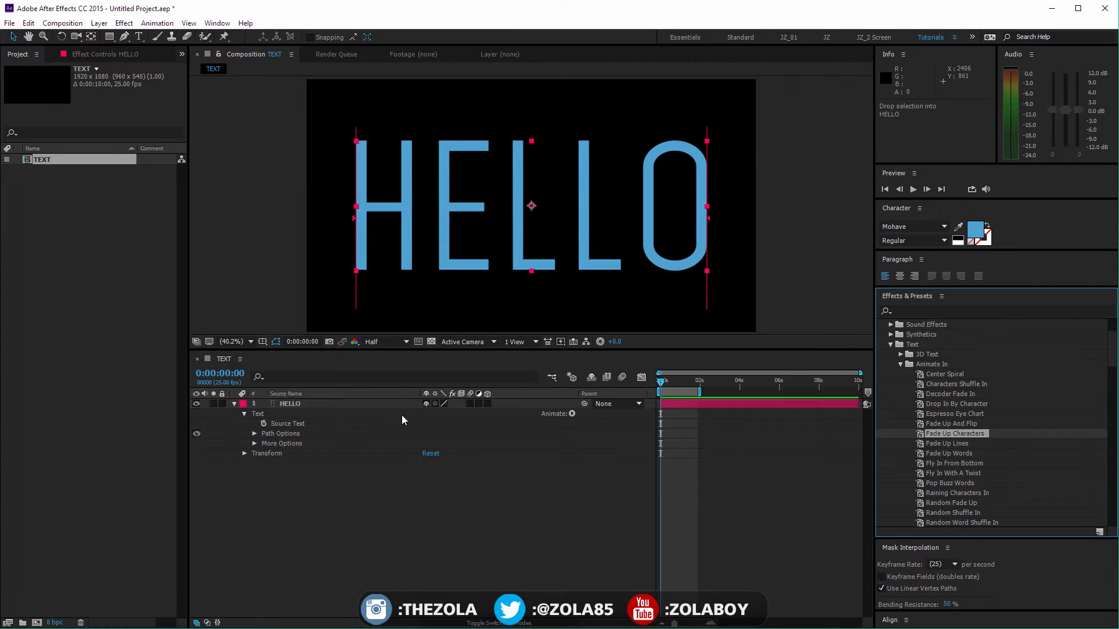
# Step: Preview the Fade Up Characters animation on the HELLO layer and undo the applied preset
pyautogui.click(671, 383)
pyautogui.moveTo(671, 382); pyautogui.dragTo(708, 382)
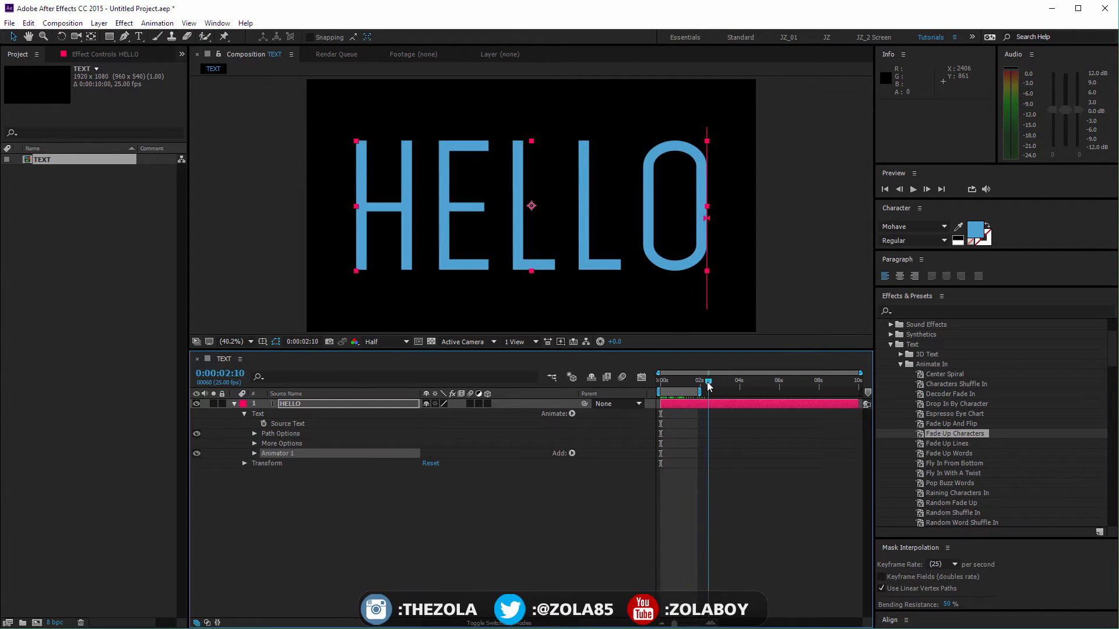
pyautogui.hotkey('ctrl', 'z')
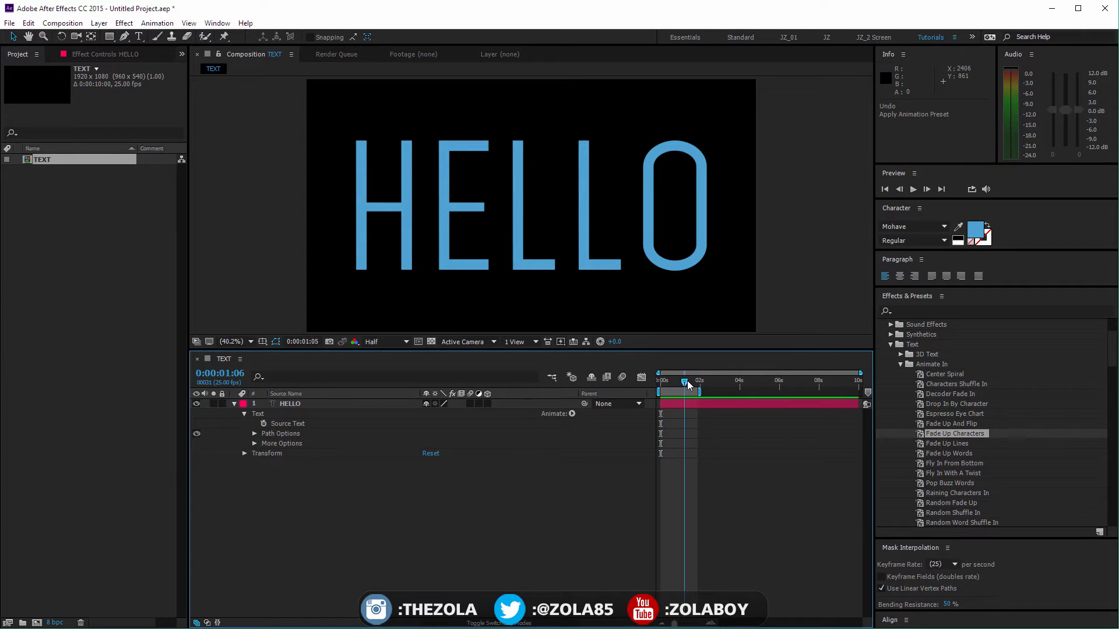
# Step: Try the Pop Buzz Words and Random Fade Up presets on the HELLO layer, undoing each after previewing it
pyautogui.doubleClick(938, 483)
pyautogui.moveTo(660, 386); pyautogui.dragTo(724, 394)
pyautogui.moveTo(743, 395); pyautogui.dragTo(696, 395)
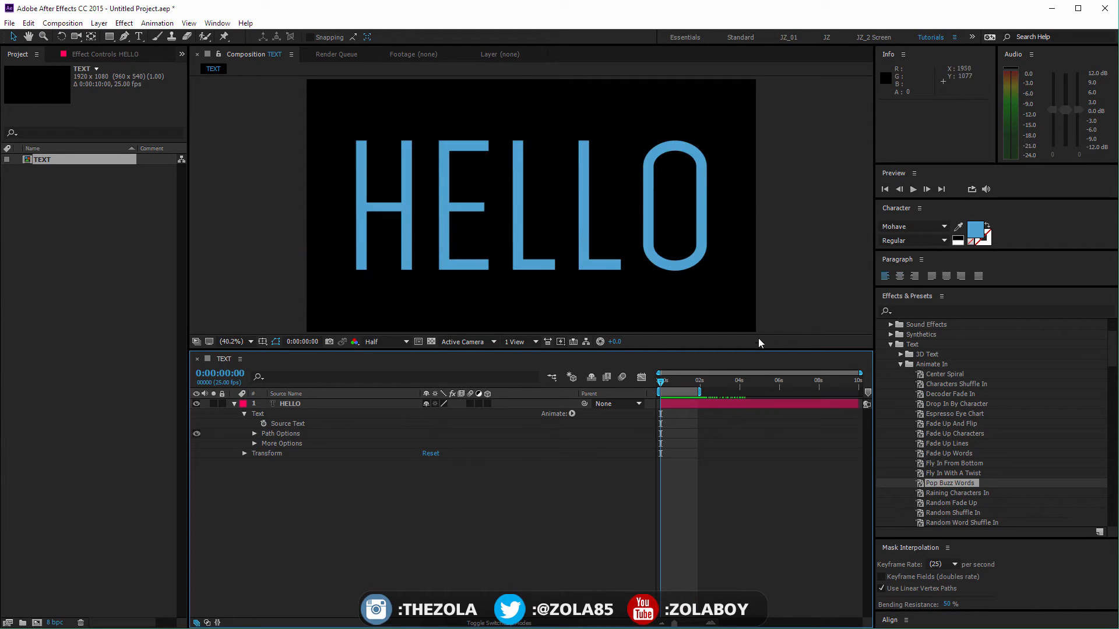
pyautogui.doubleClick(953, 503)
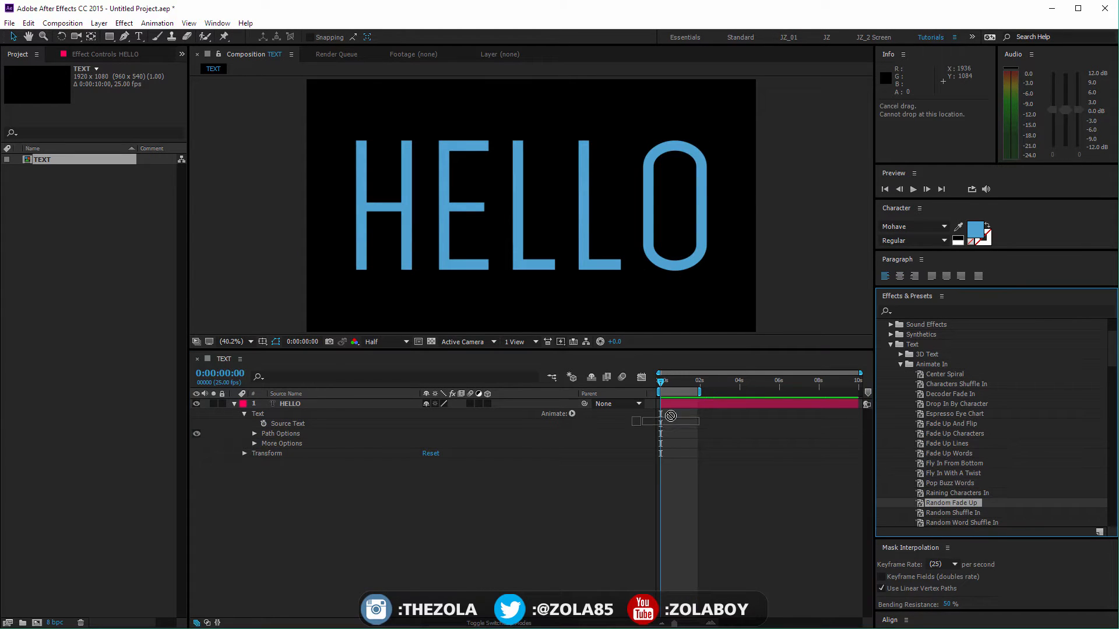
pyautogui.moveTo(661, 390); pyautogui.dragTo(708, 390)
pyautogui.hotkey('ctrl', 'z')
# Step: Try the Slow Fade On preset on the HELLO layer, preview it and undo it
pyautogui.moveTo(1114, 356); pyautogui.dragTo(1114, 362)
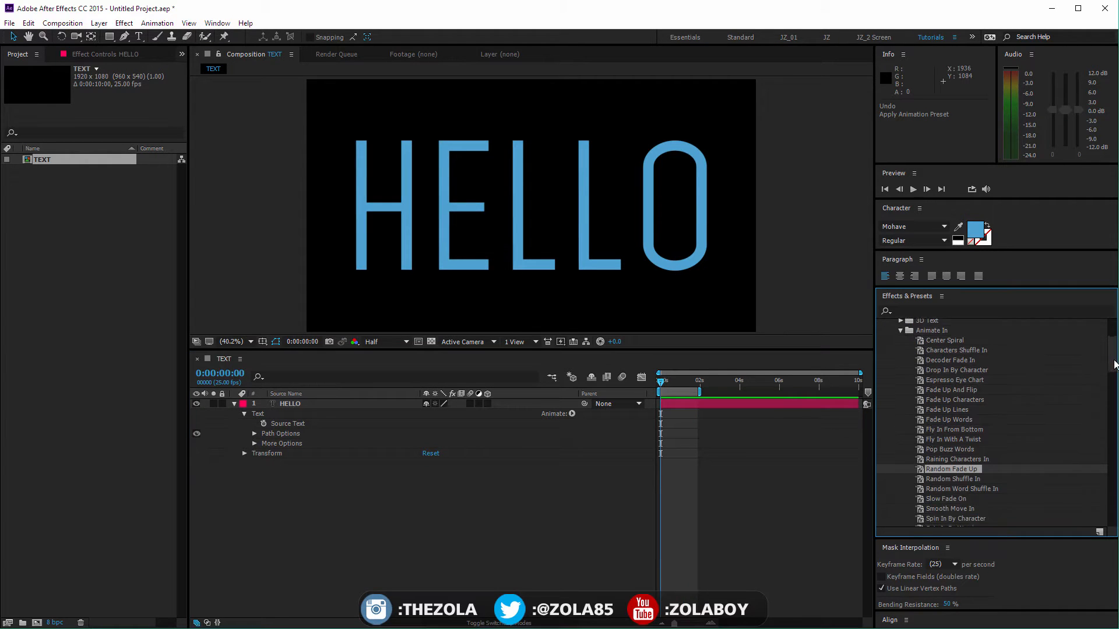
pyautogui.moveTo(940, 497); pyautogui.dragTo(723, 391)
pyautogui.press('Home')
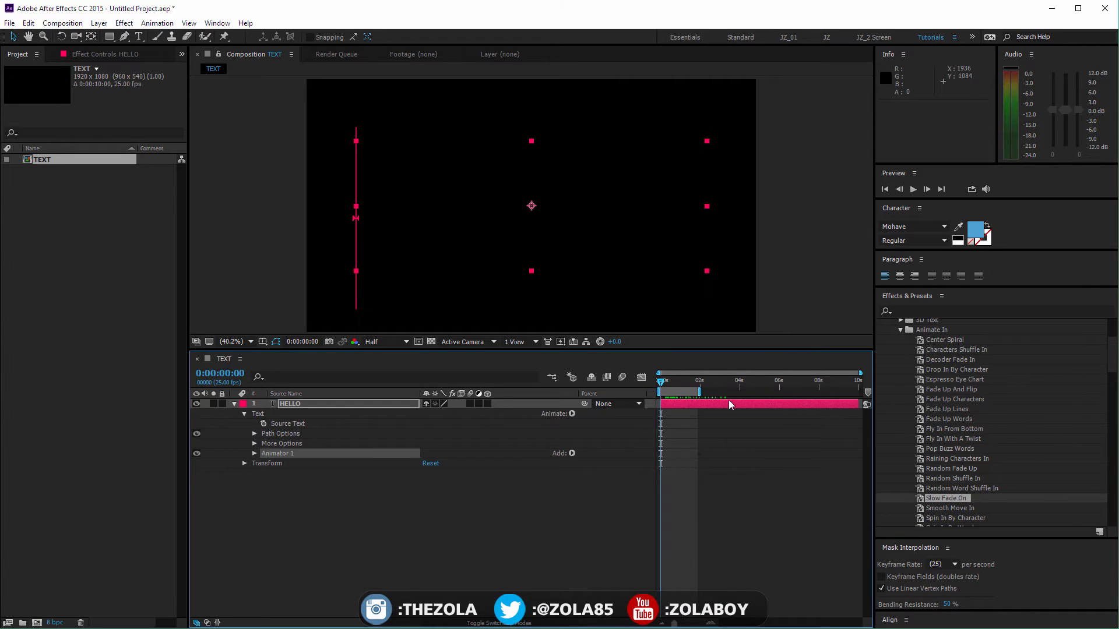
pyautogui.hotkey('ctrl', 'z')
pyautogui.moveTo(954, 500); pyautogui.dragTo(814, 443)
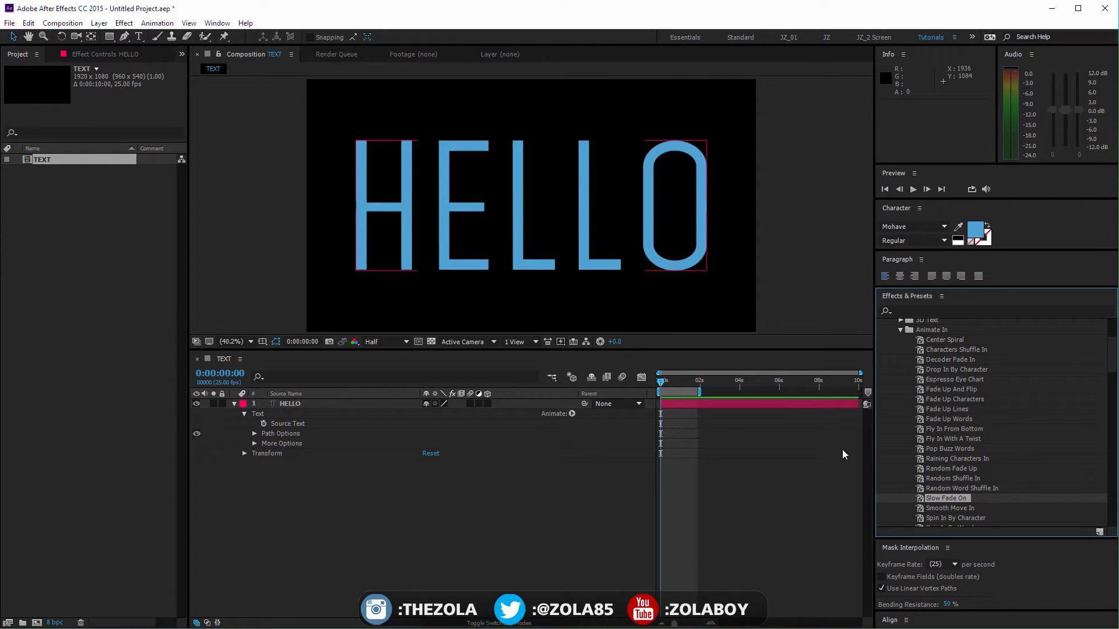
# Step: Collapse the Animate In presets and apply 3D Flip In Rotate X from the 3D Text presets to the HELLO layer
pyautogui.click(901, 331)
pyautogui.scroll(3, 1109, 373)
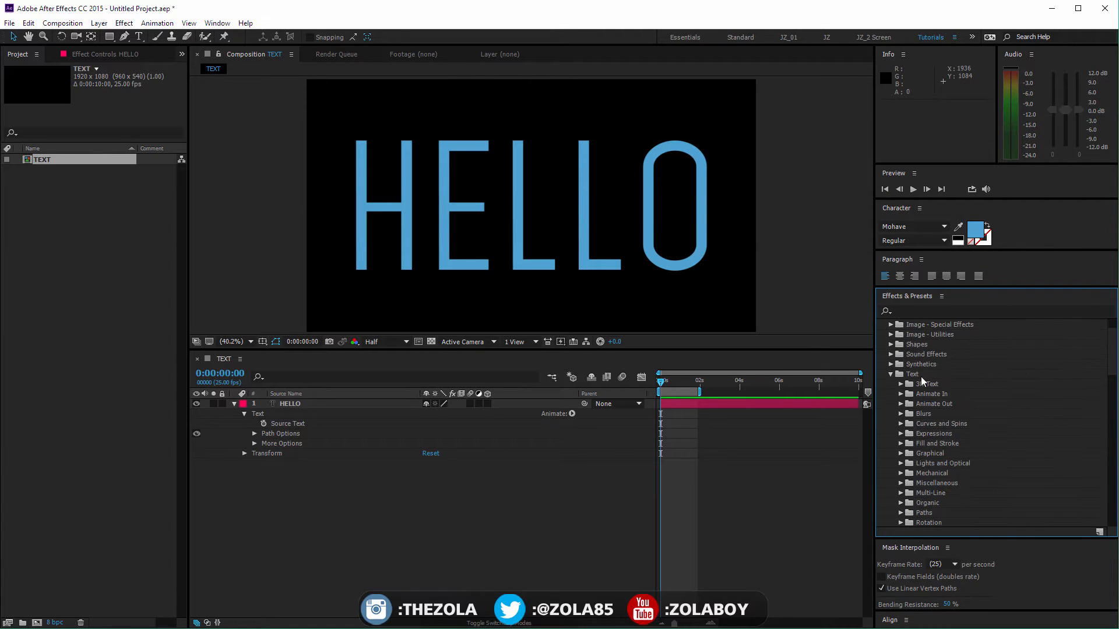
pyautogui.click(900, 384)
pyautogui.scroll(-3, 1108, 371)
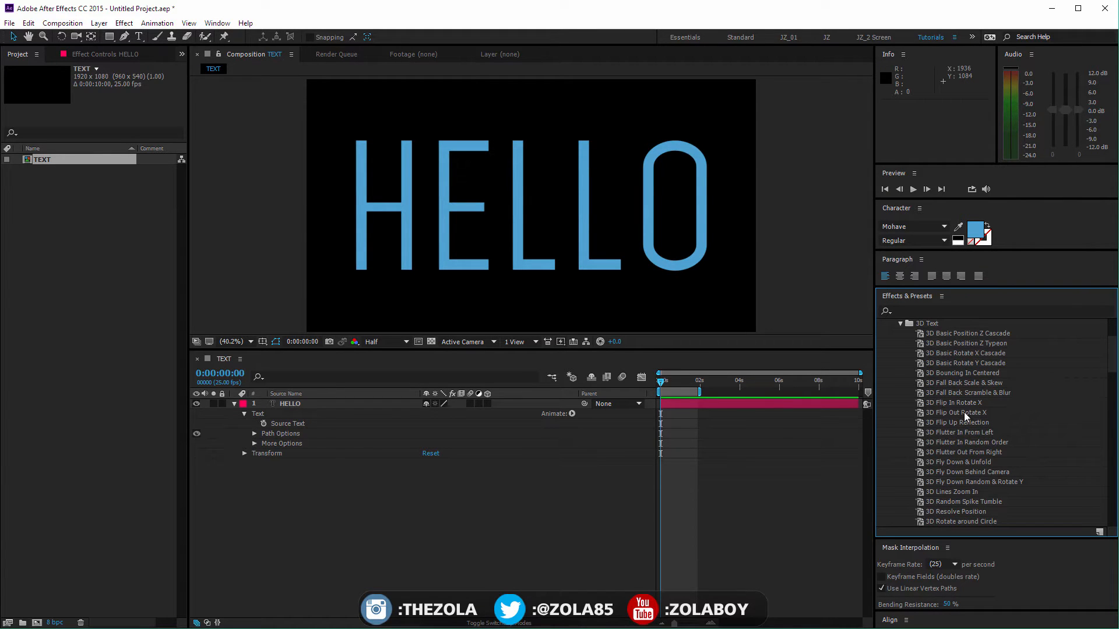
pyautogui.moveTo(964, 413); pyautogui.dragTo(685, 414)
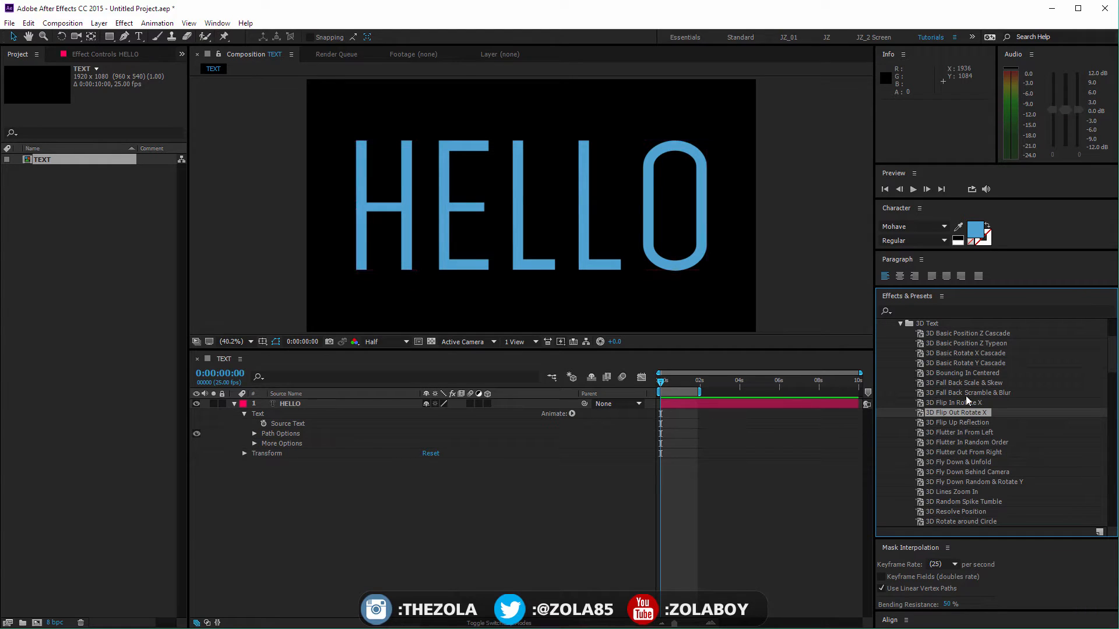
pyautogui.moveTo(966, 401); pyautogui.dragTo(648, 387)
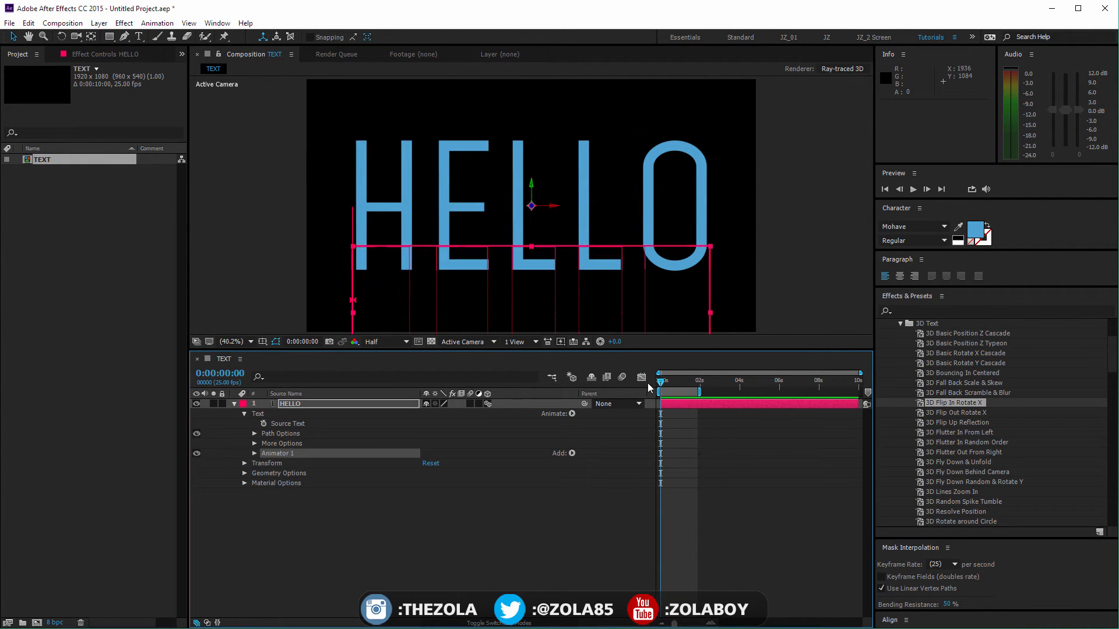
pyautogui.click(535, 509)
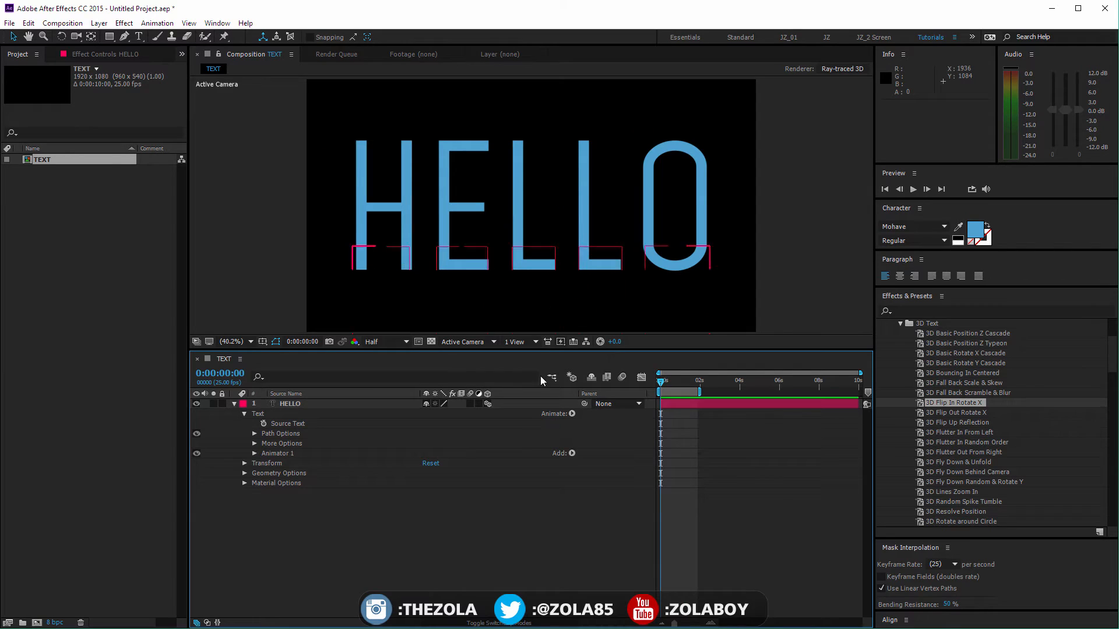
# Step: Switch the TEXT composition's renderer to Classic 3D and play the flip-in animation
pyautogui.click(842, 69)
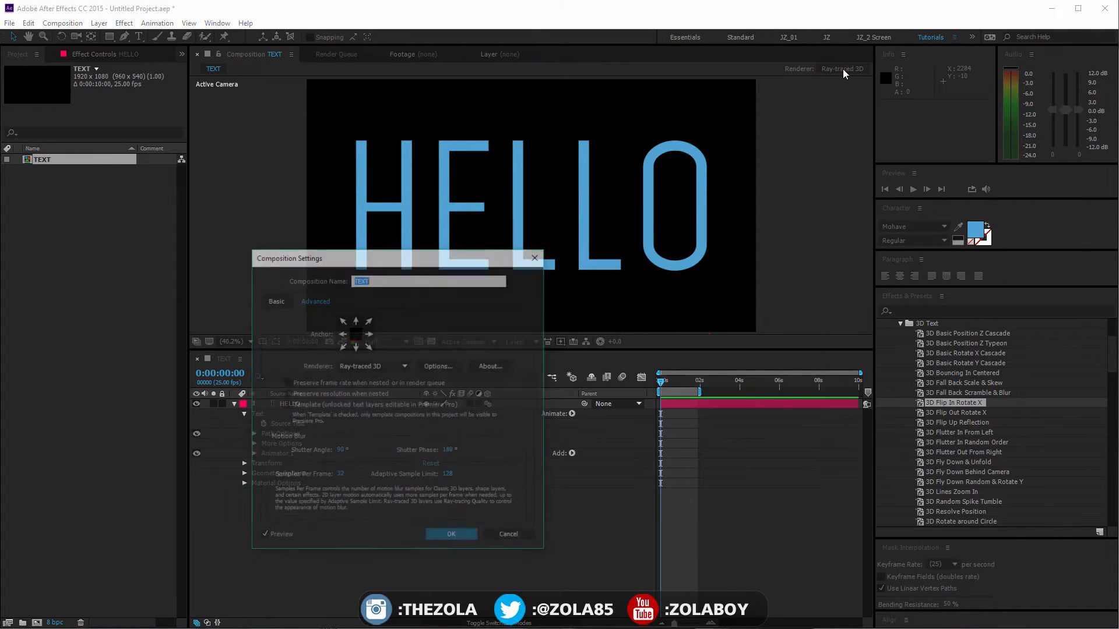
pyautogui.click(396, 362)
pyautogui.click(385, 394)
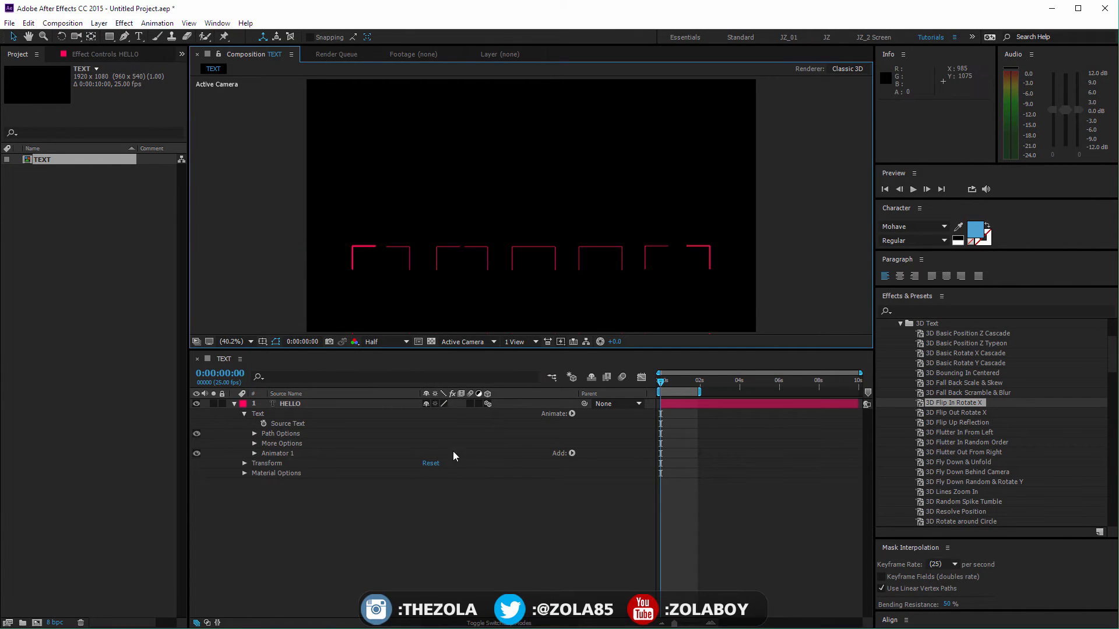
pyautogui.press('space')
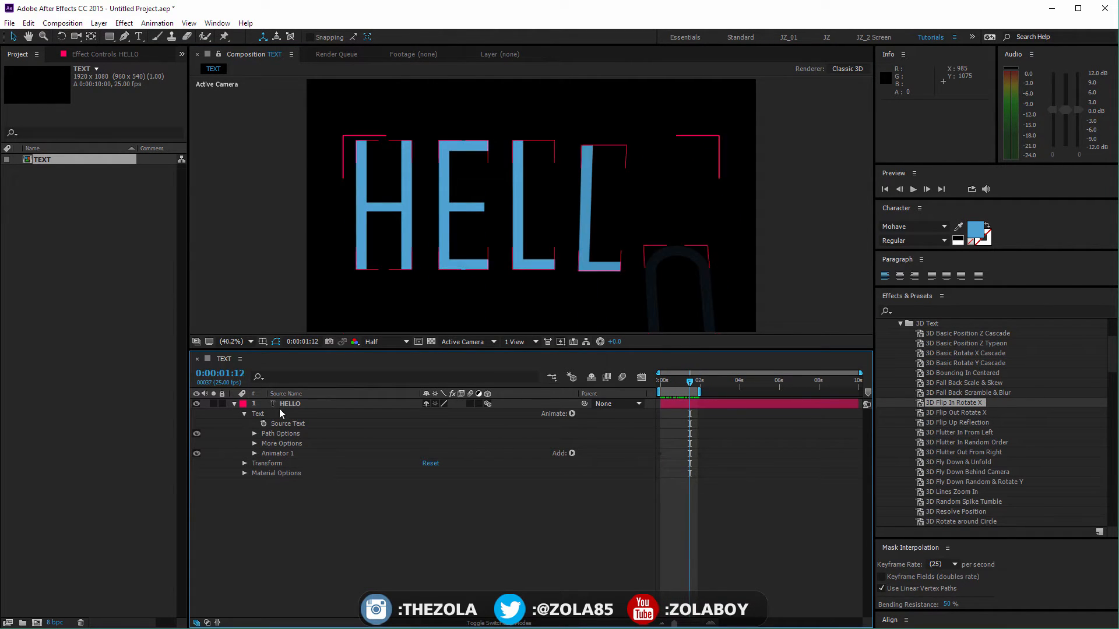
# Step: Delete Animator 1 from the HELLO layer and collapse the 3D Text presets to show the remaining text preset categories
pyautogui.click(287, 450)
pyautogui.press('Delete')
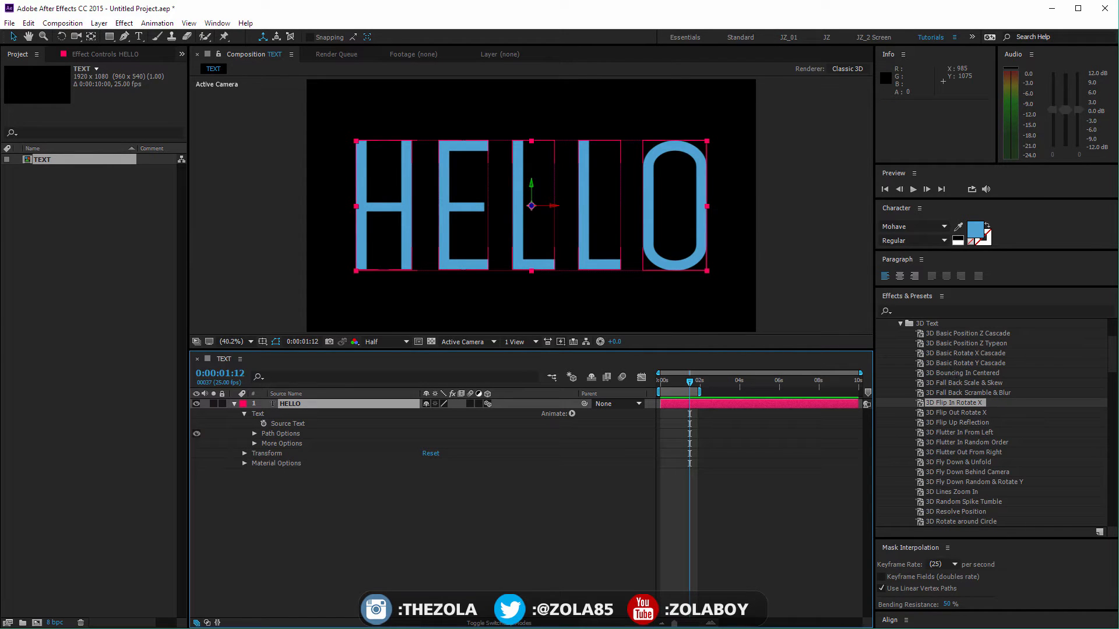
pyautogui.scroll(4, 1002, 376)
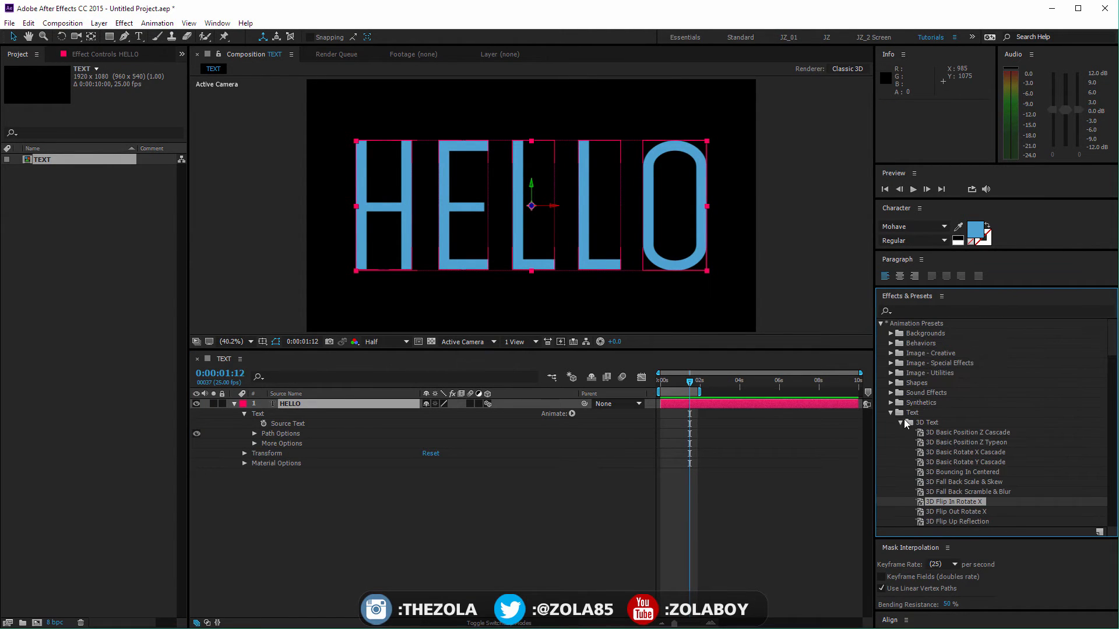
pyautogui.click(901, 422)
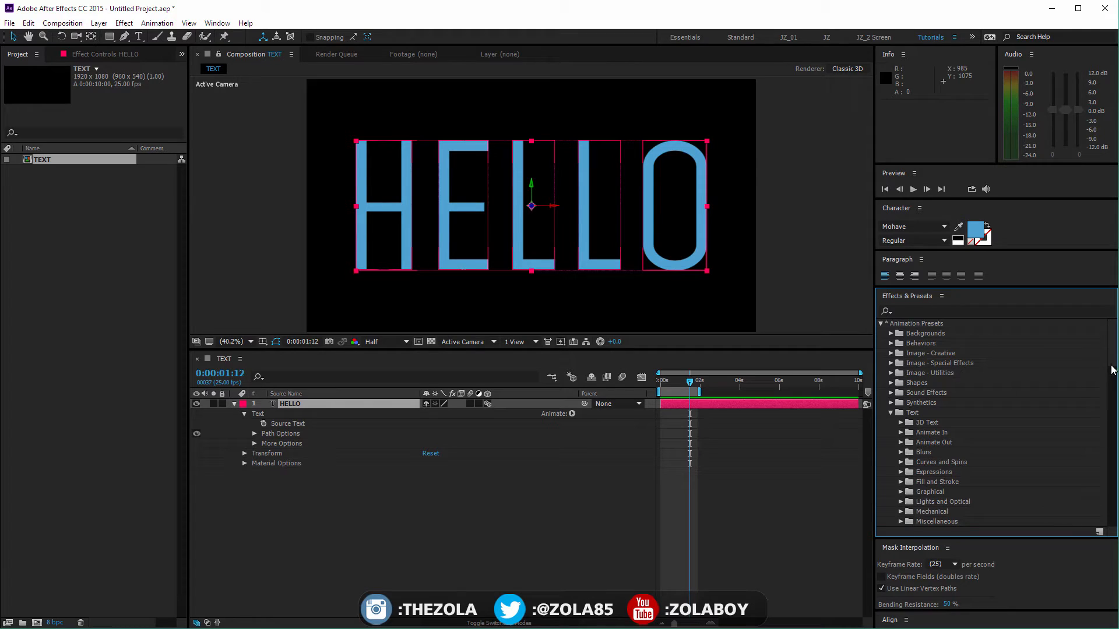
pyautogui.scroll(-3, 956, 377)
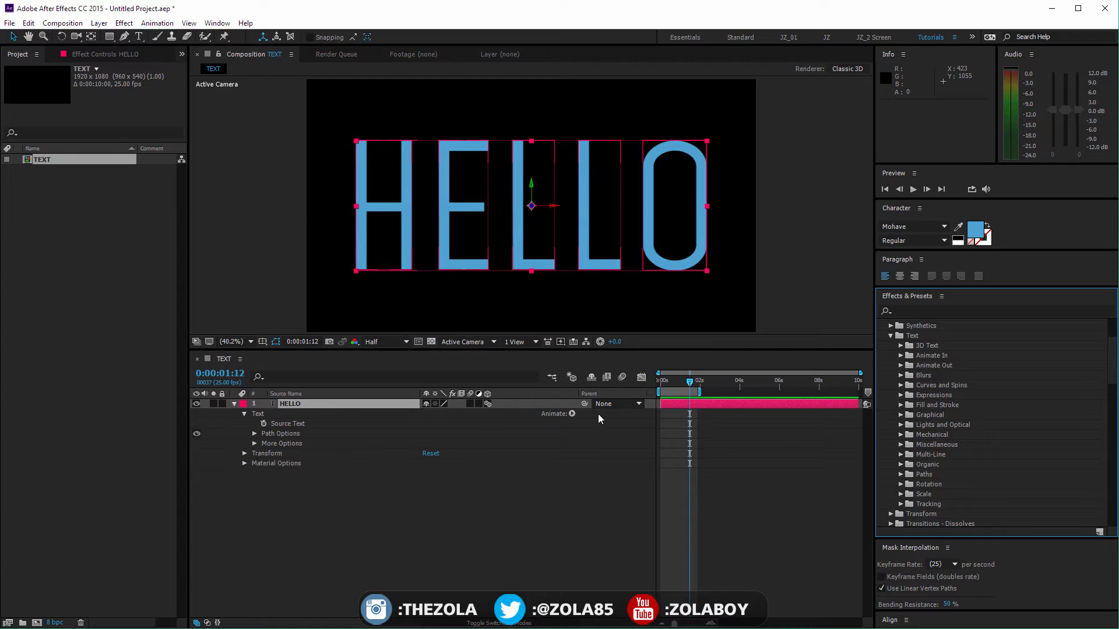
# Step: Expand the More Options and Path Options of the HELLO layer's Text properties
pyautogui.click(254, 443)
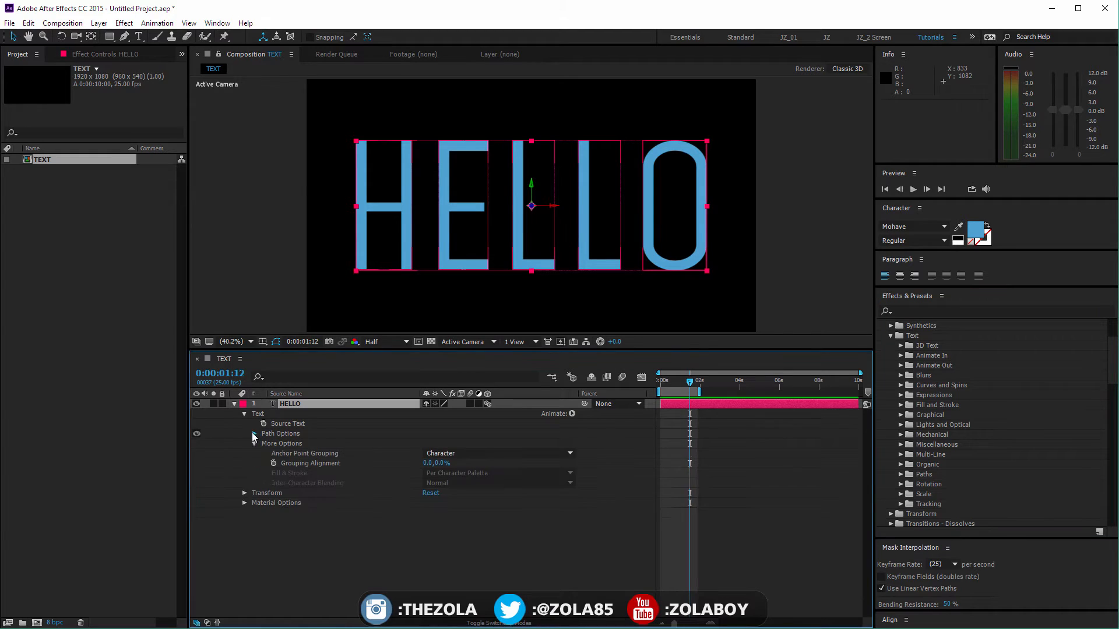
pyautogui.click(254, 433)
pyautogui.click(292, 546)
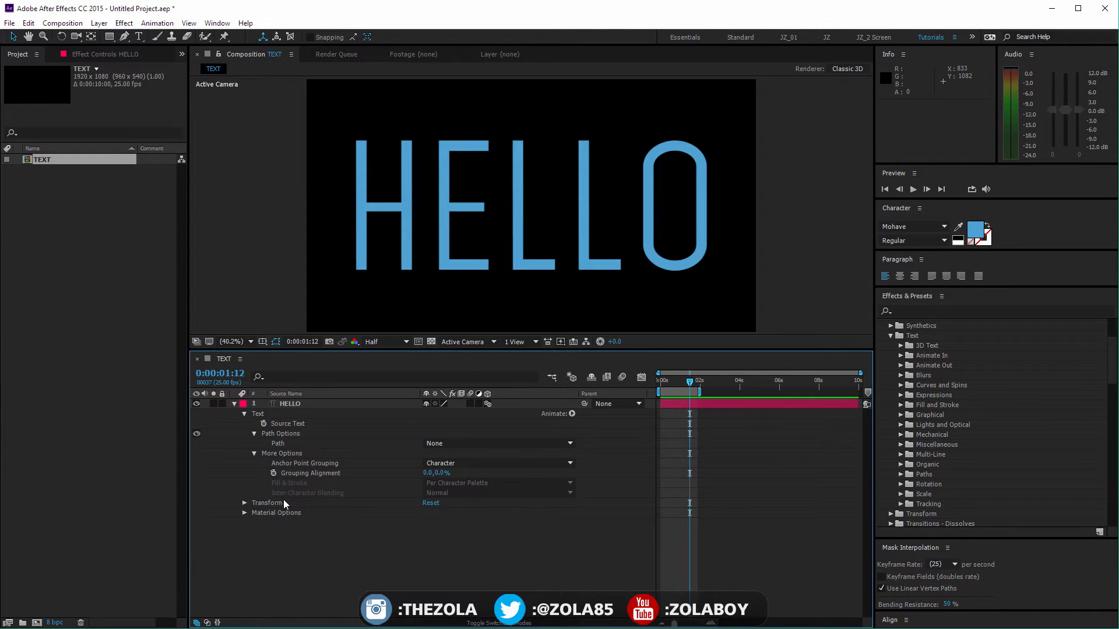
# Step: Draw an open wavy five-point mask path across the HELLO layer with the Pen tool, extending past both sides of the frame
pyautogui.click(286, 434)
pyautogui.press(',')
pyautogui.press(',')
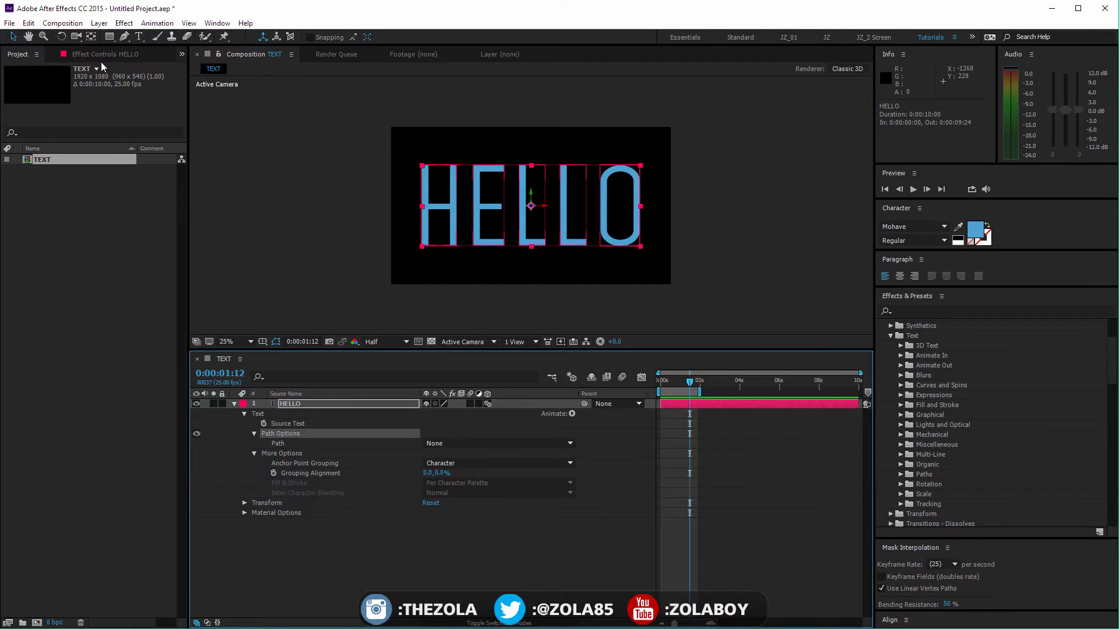
pyautogui.click(124, 36)
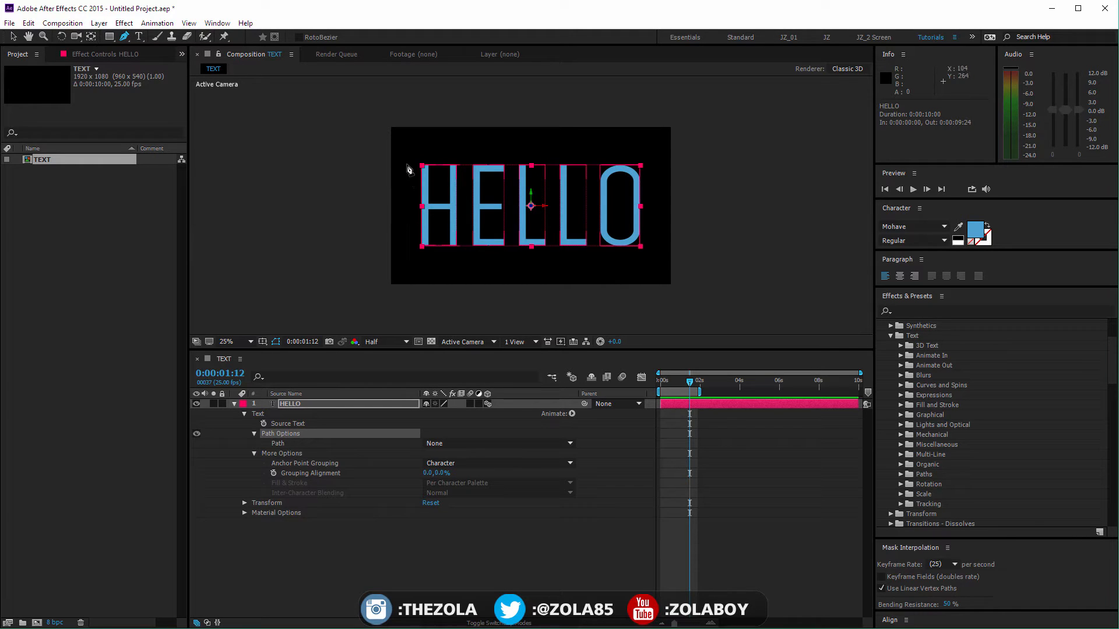
pyautogui.click(384, 146)
pyautogui.moveTo(434, 191)
pyautogui.mouseDown()
pyautogui.moveTo(448, 225)
pyautogui.moveTo(516, 233)
pyautogui.mouseUp()
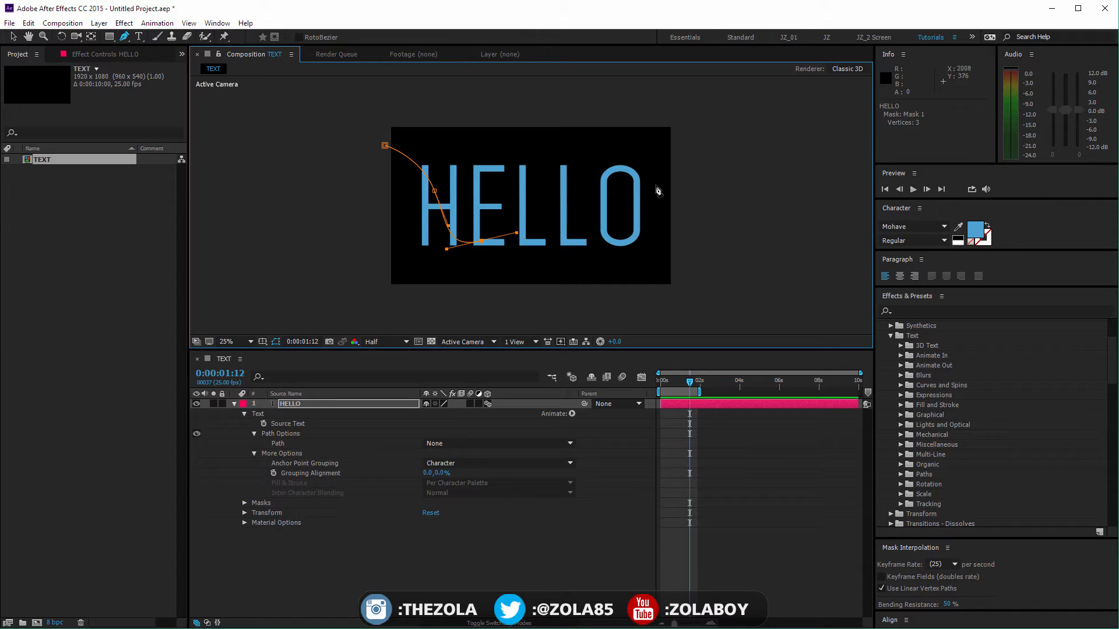
pyautogui.moveTo(624, 185); pyautogui.dragTo(666, 219)
pyautogui.moveTo(721, 249); pyautogui.dragTo(783, 225)
pyautogui.press('v')
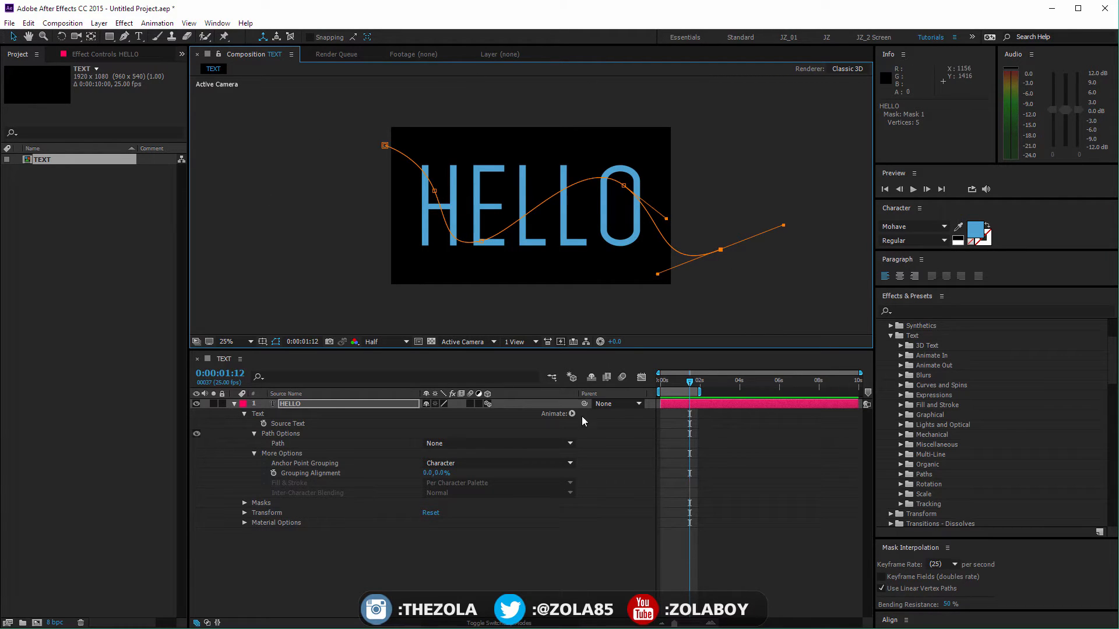
# Step: Set the HELLO text's Path to Mask 1 and move the mask's second point down and outward
pyautogui.click(491, 551)
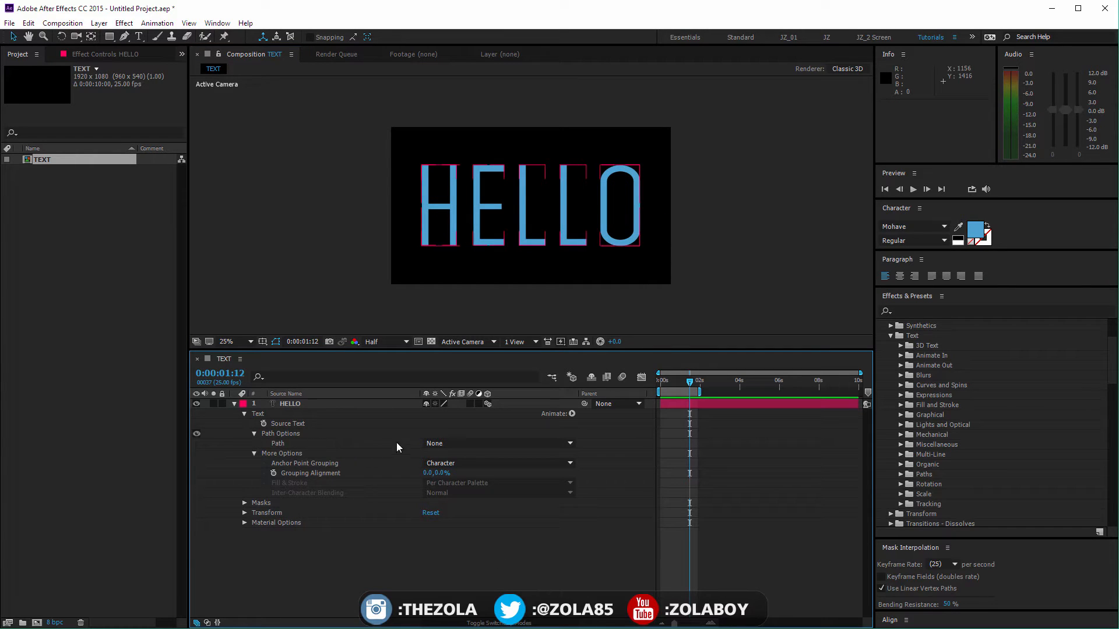
pyautogui.click(443, 448)
pyautogui.click(457, 473)
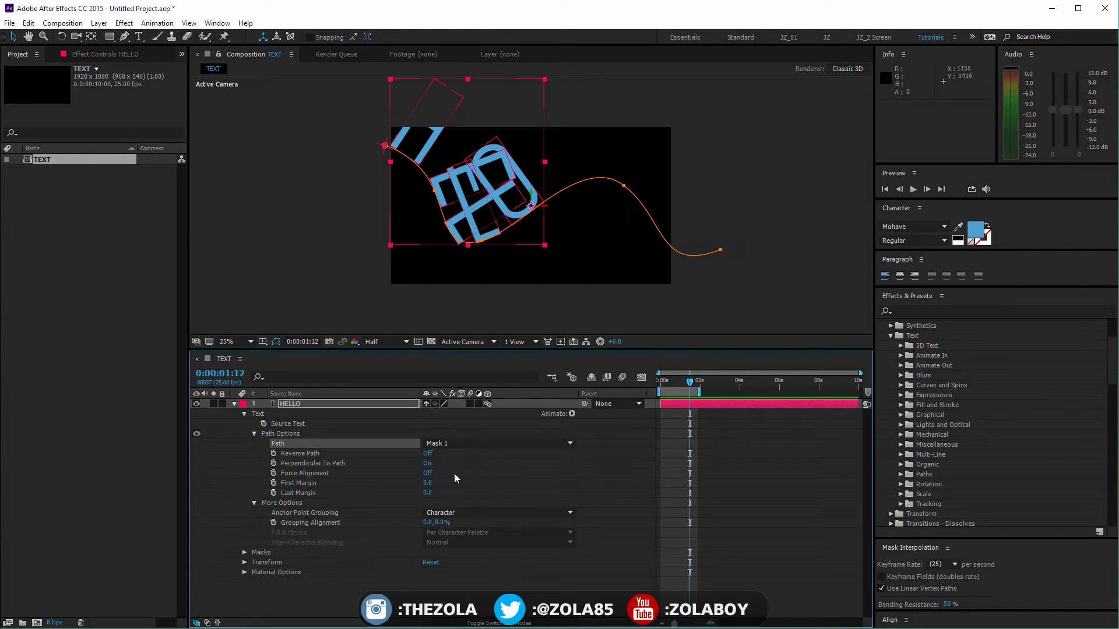
pyautogui.moveTo(690, 383); pyautogui.dragTo(664, 383)
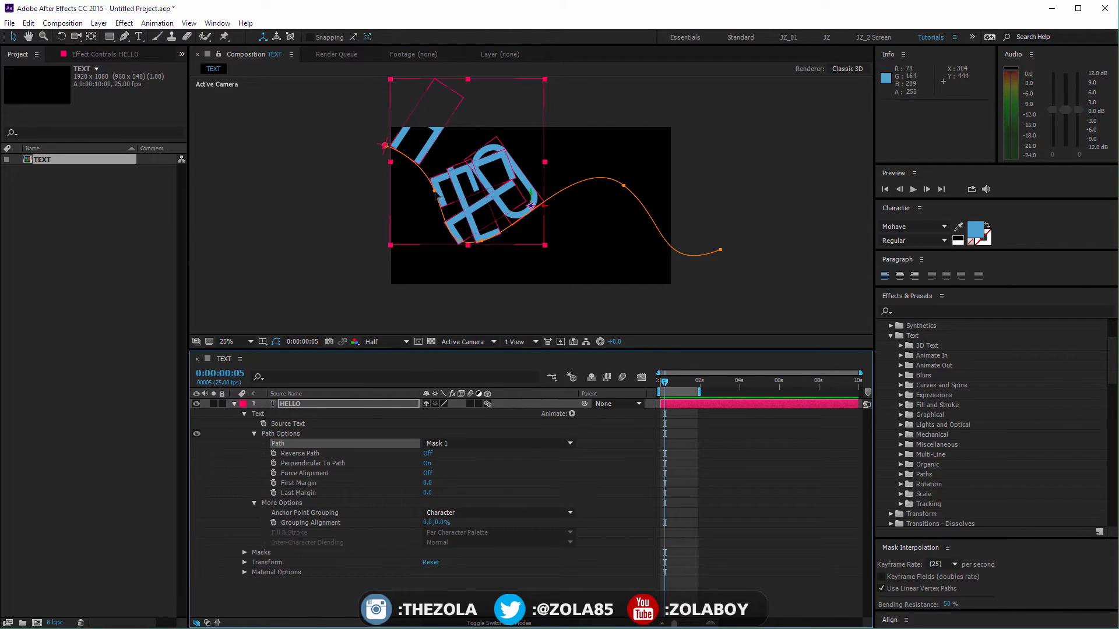
pyautogui.moveTo(434, 192); pyautogui.dragTo(408, 204)
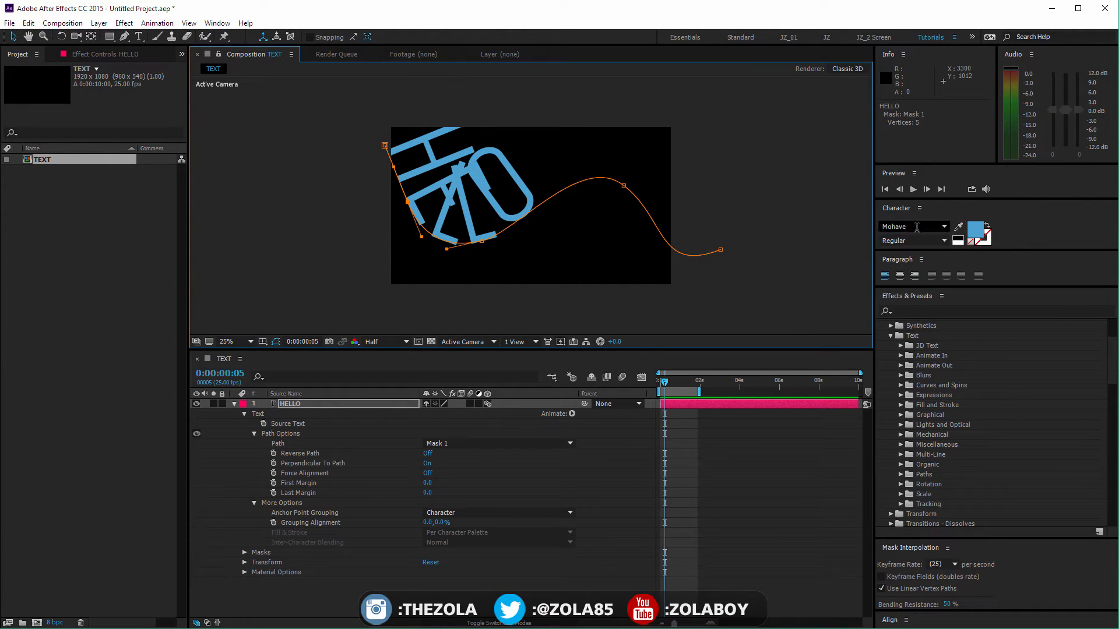
# Step: Set the HELLO text's font size to 263 px and tracking to 111, revealing the full character and paragraph options
pyautogui.moveTo(969, 251); pyautogui.dragTo(969, 307)
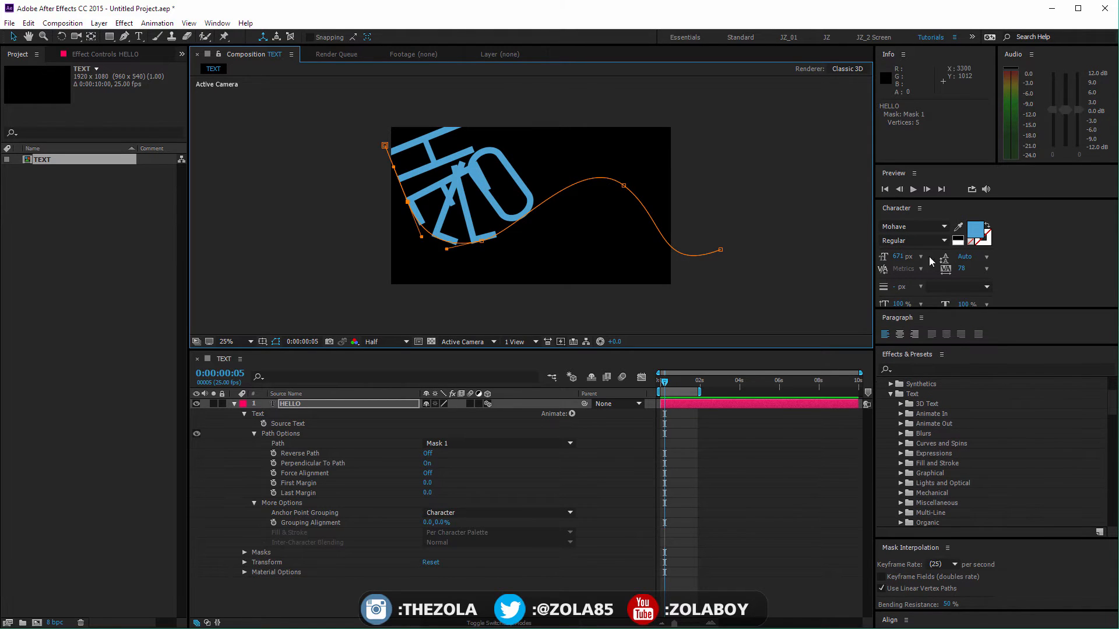
pyautogui.moveTo(898, 257); pyautogui.dragTo(717, 320)
pyautogui.moveTo(961, 273); pyautogui.dragTo(982, 273)
pyautogui.moveTo(982, 311); pyautogui.dragTo(982, 353)
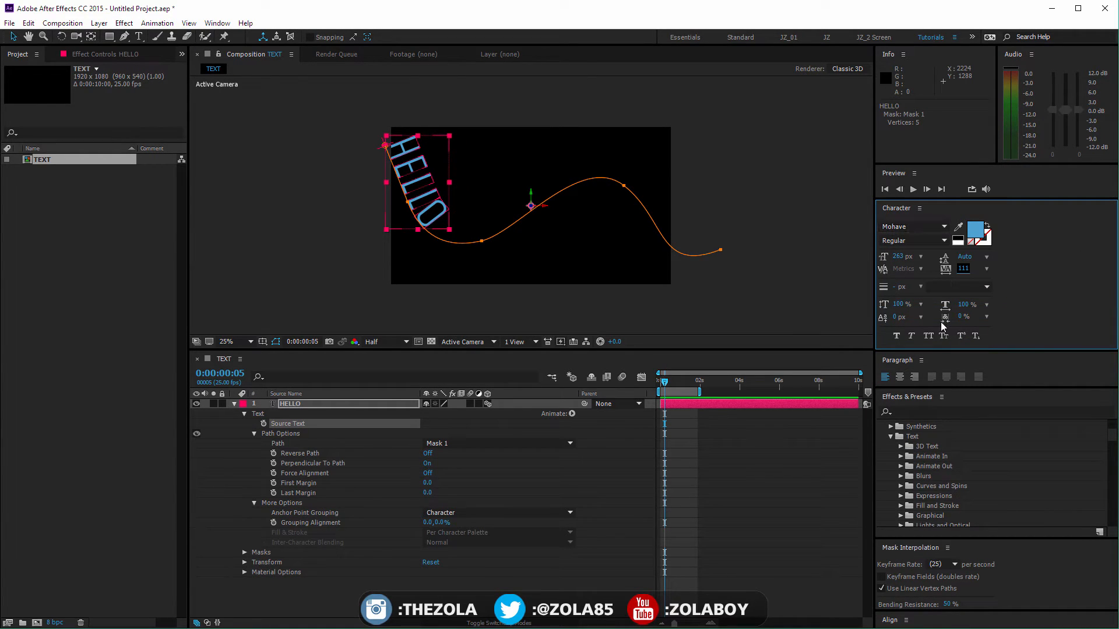
pyautogui.moveTo(931, 390); pyautogui.dragTo(930, 425)
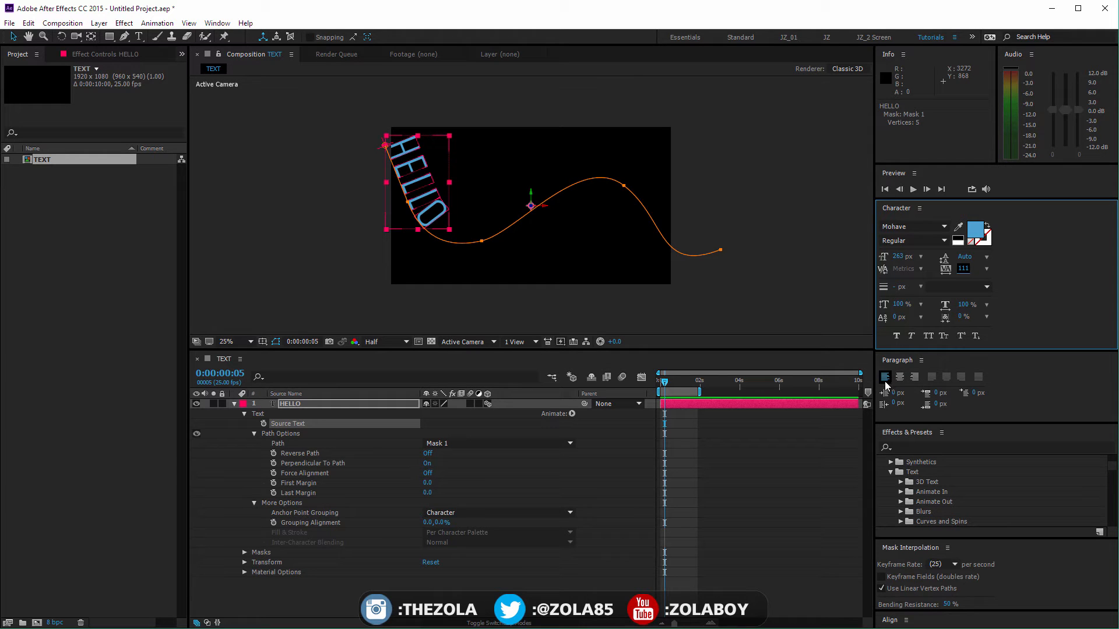
# Step: Set the HELLO text's Path back to None and deselect the layer
pyautogui.click(449, 444)
pyautogui.click(448, 454)
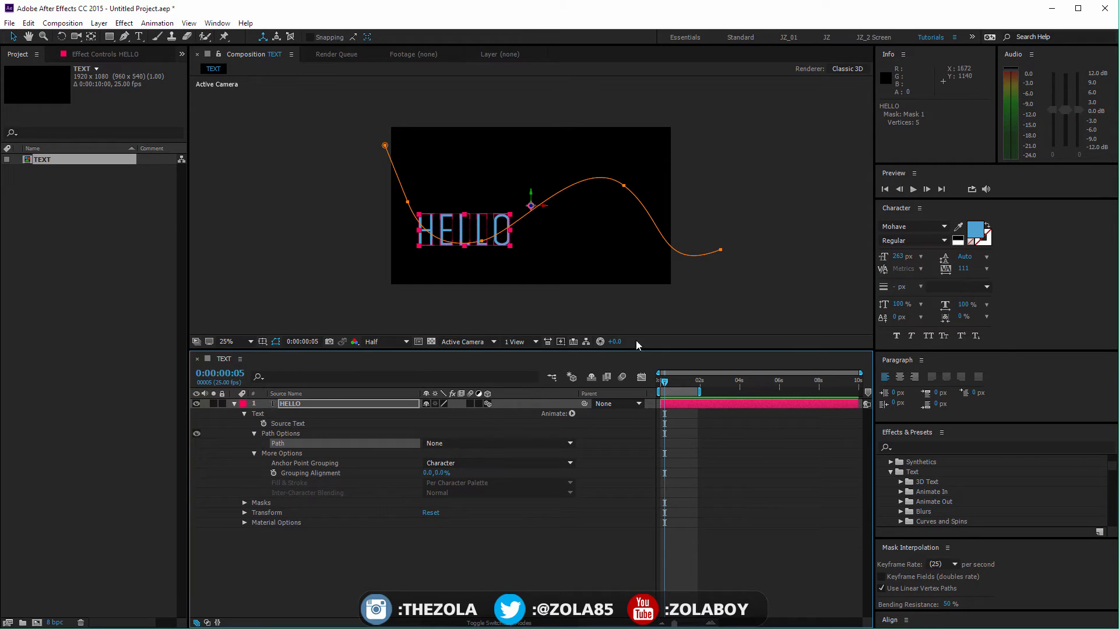
pyautogui.click(553, 550)
# Step: Browse fonts for the HELLO layer and set its font to Museo Sans Rounded, style 300
pyautogui.click(347, 404)
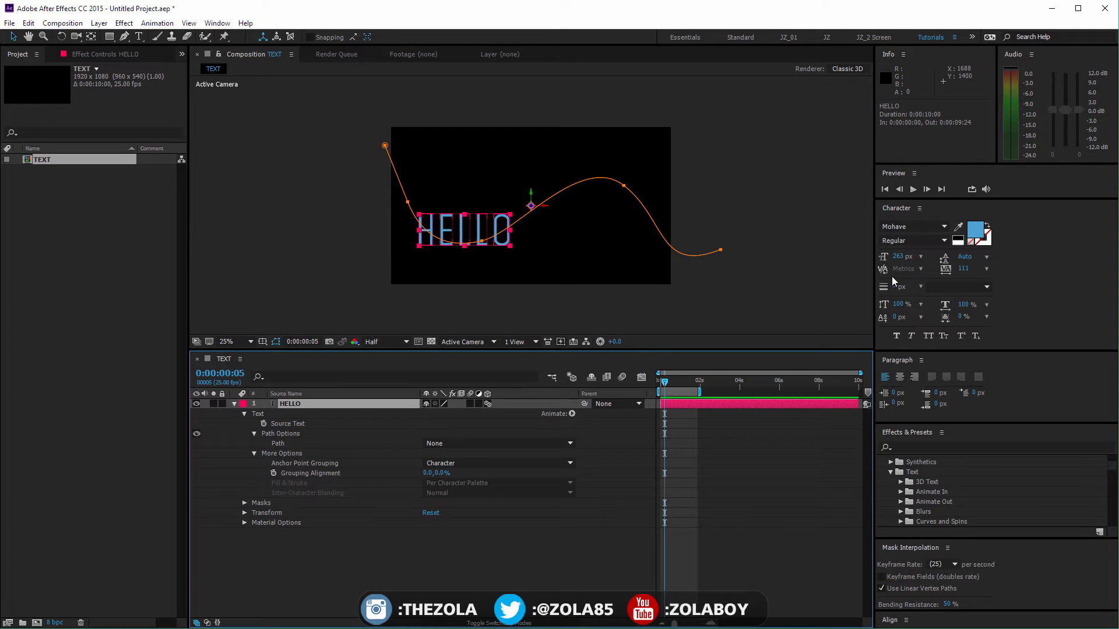
pyautogui.click(922, 226)
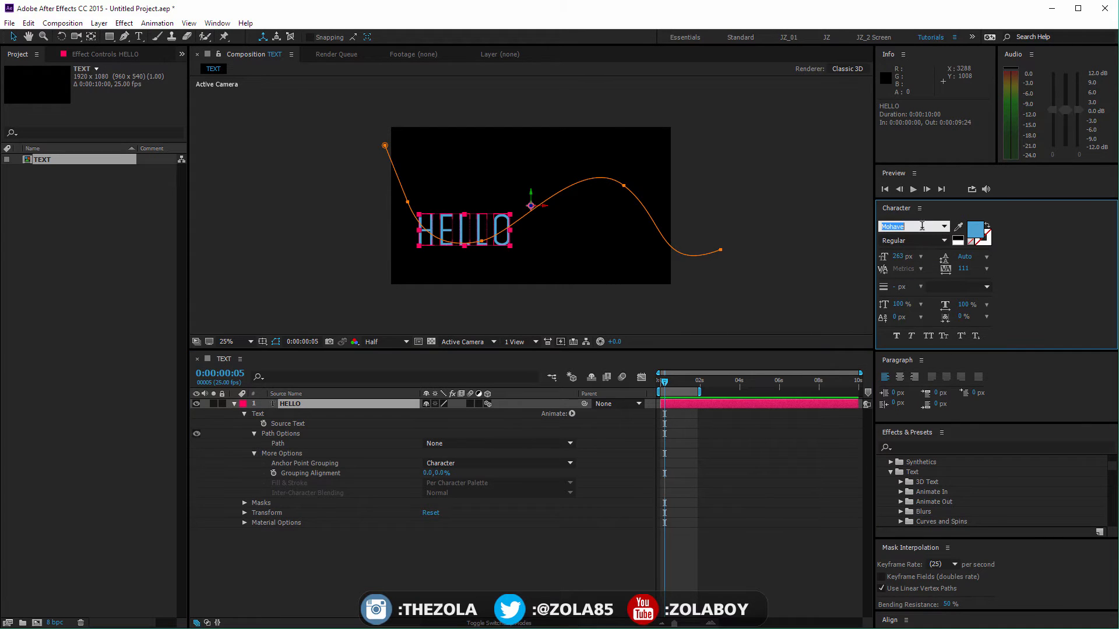
pyautogui.press('Down')
pyautogui.press('Down')
pyautogui.press('Down')
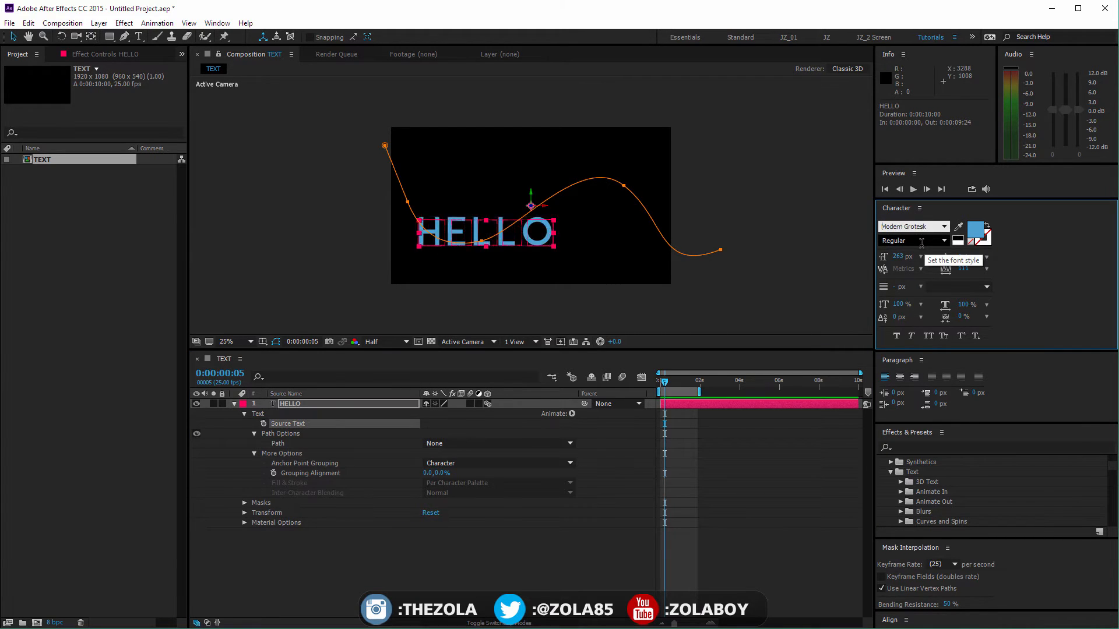
pyautogui.press('Up')
pyautogui.press('Up')
pyautogui.press('Up')
pyautogui.press('Down')
pyautogui.press('Down')
pyautogui.press('Down')
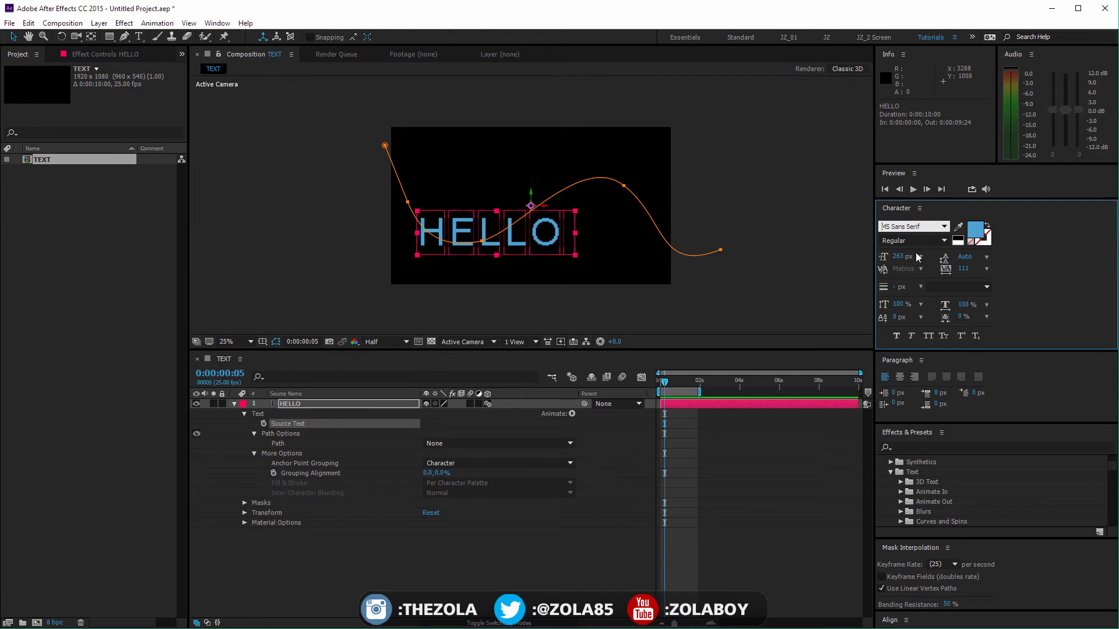
pyautogui.press('Down')
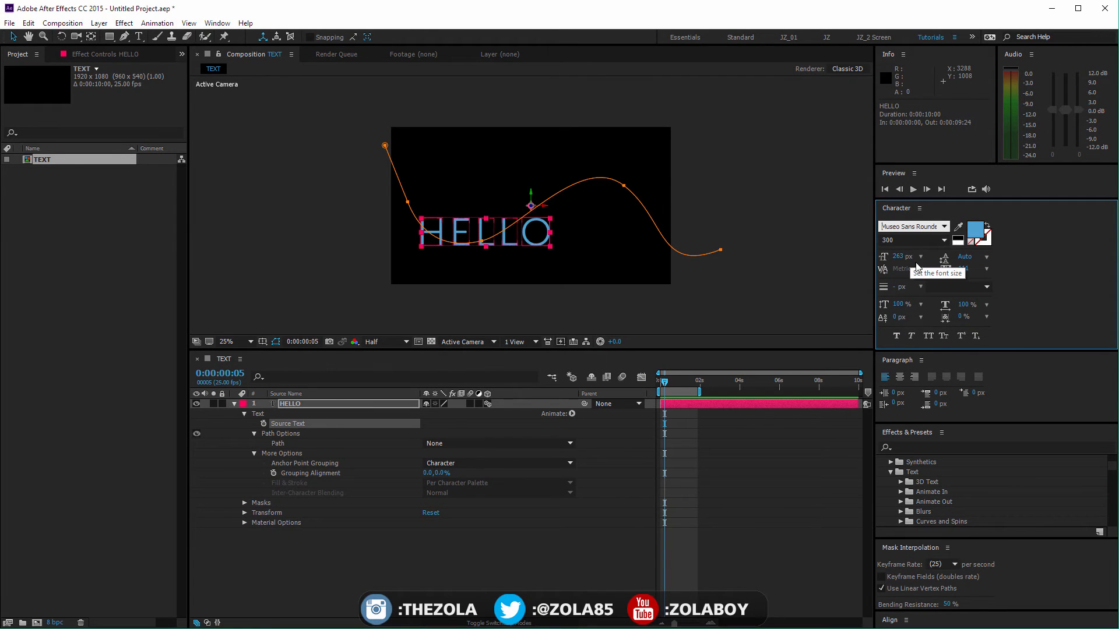
pyautogui.click(1009, 263)
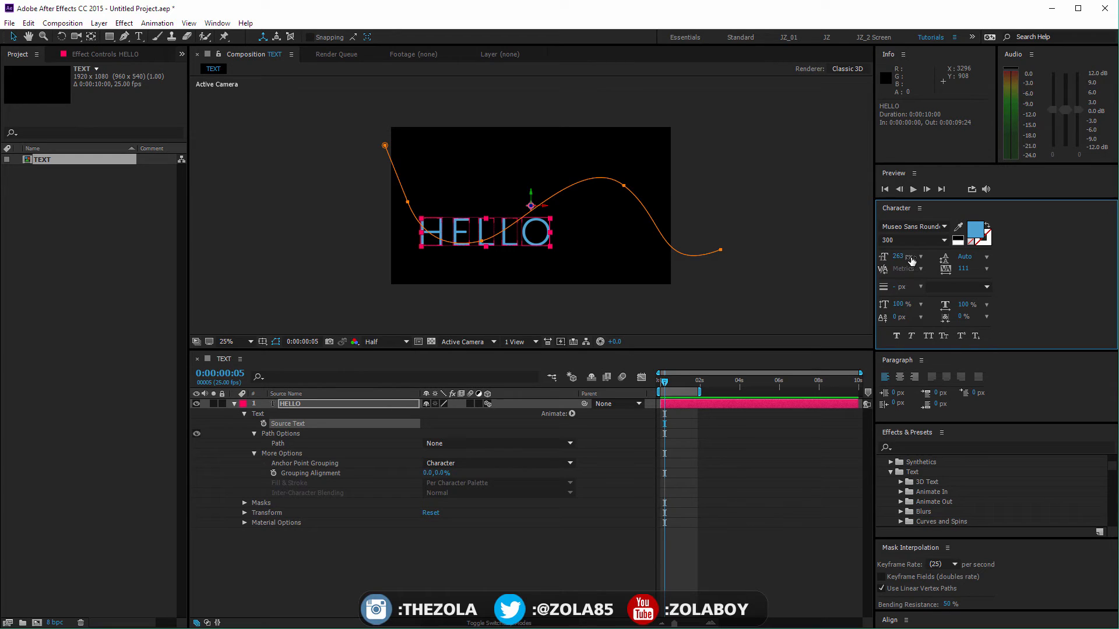
# Step: Extend the HELLO text with two new lines below it reading HOW ARE and YOU
pyautogui.moveTo(963, 260); pyautogui.dragTo(1009, 258)
pyautogui.hotkey('ctrl', 'z')
pyautogui.hotkey('ctrl', 't')
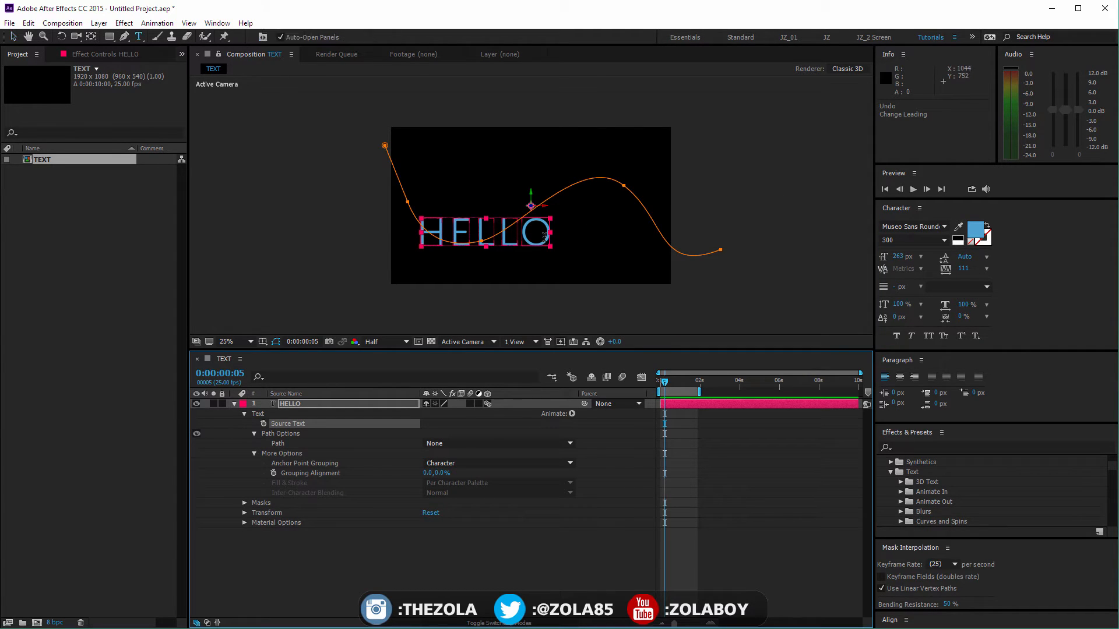
pyautogui.click(546, 239)
pyautogui.write('H')
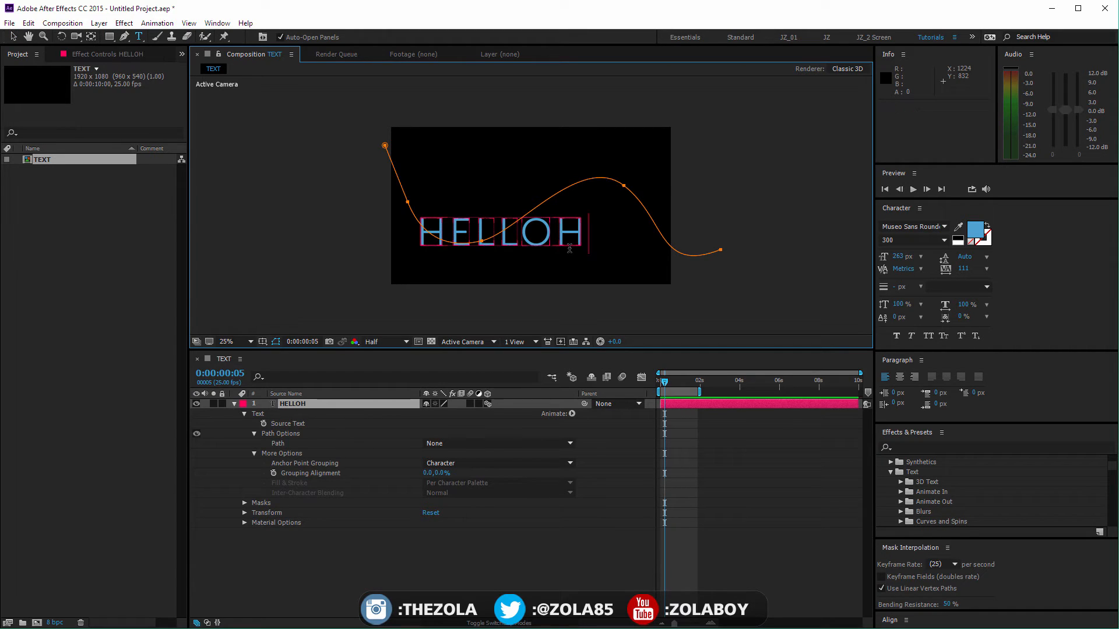
pyautogui.press('BackSpace')
pyautogui.press('Return')
pyautogui.write('HOW')
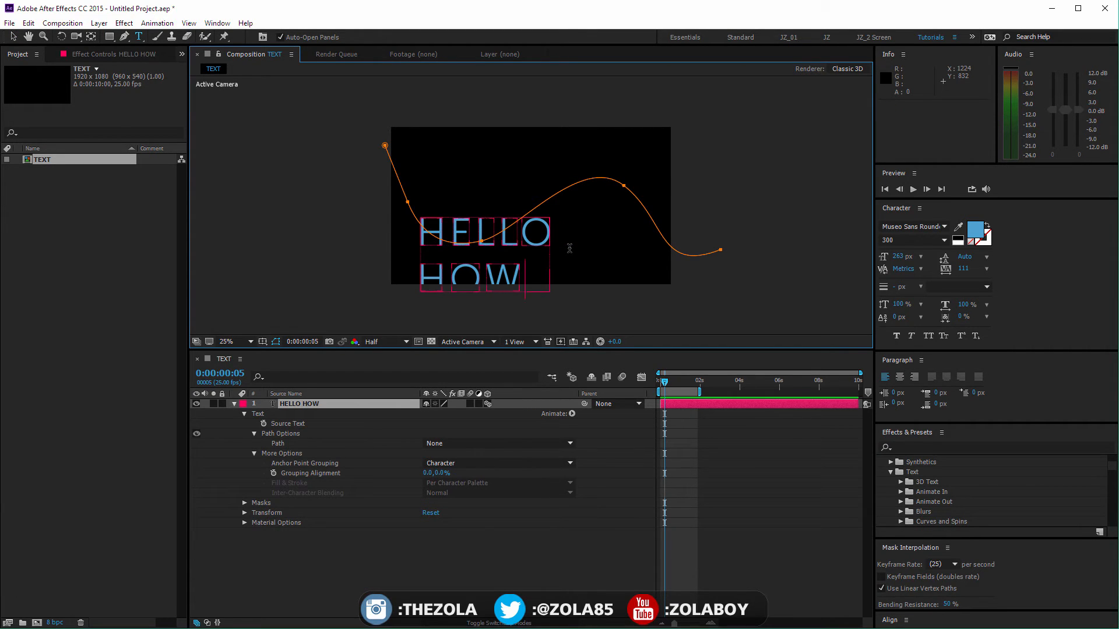
pyautogui.write(' ARE ')
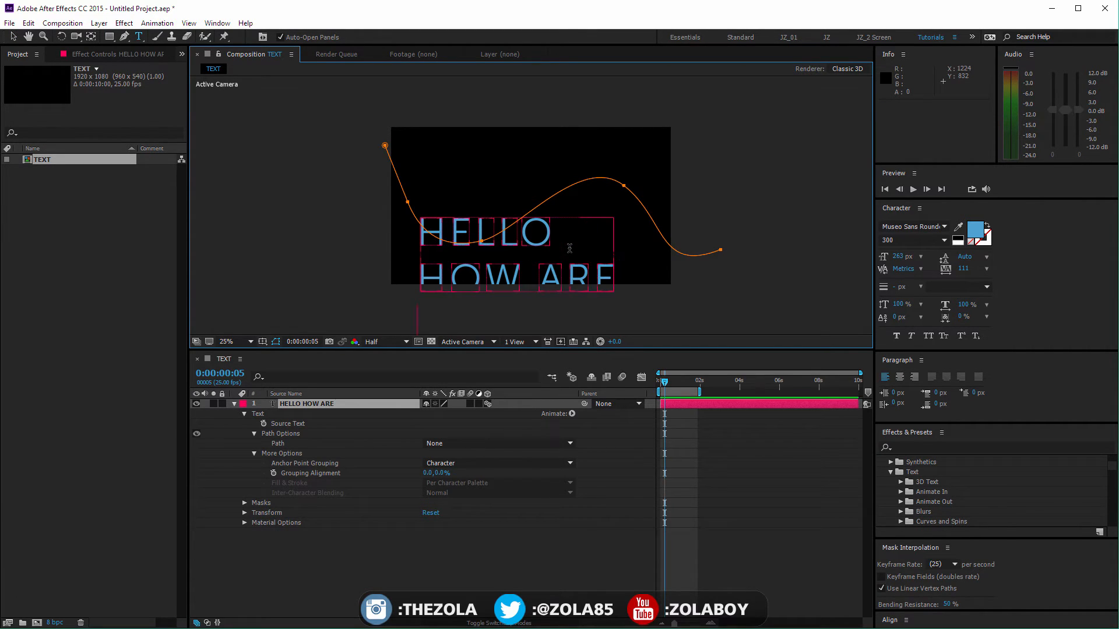
pyautogui.write('YOU')
# Step: Move the text layer up to position 960, 80 and tighten its leading to 195 px
pyautogui.click(12, 36)
pyautogui.moveTo(473, 235); pyautogui.dragTo(476, 168)
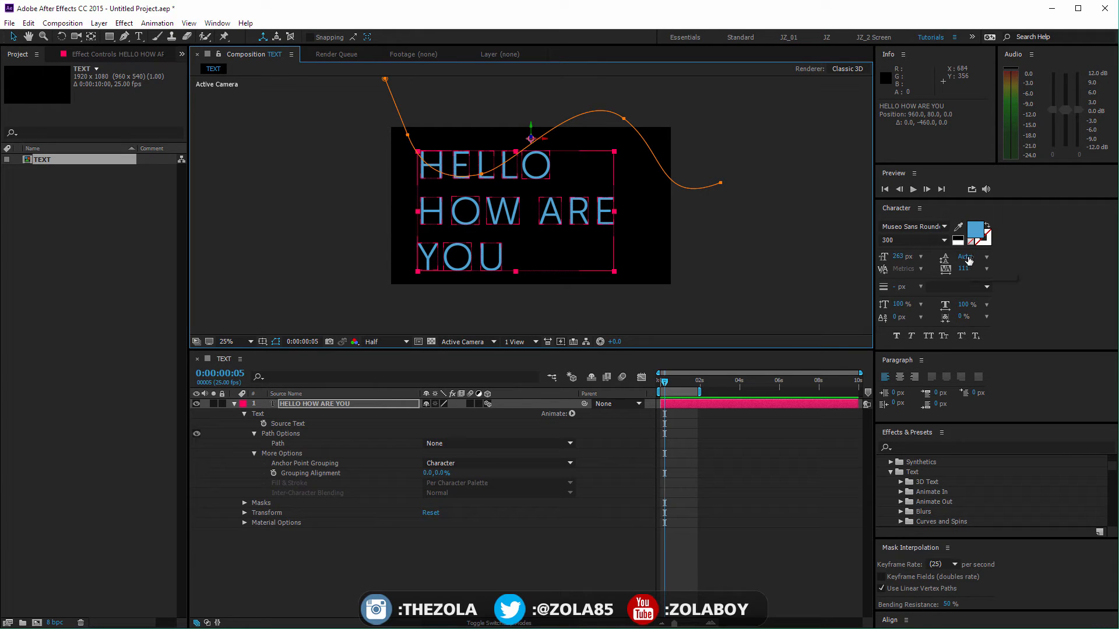
pyautogui.moveTo(969, 261); pyautogui.dragTo(997, 248)
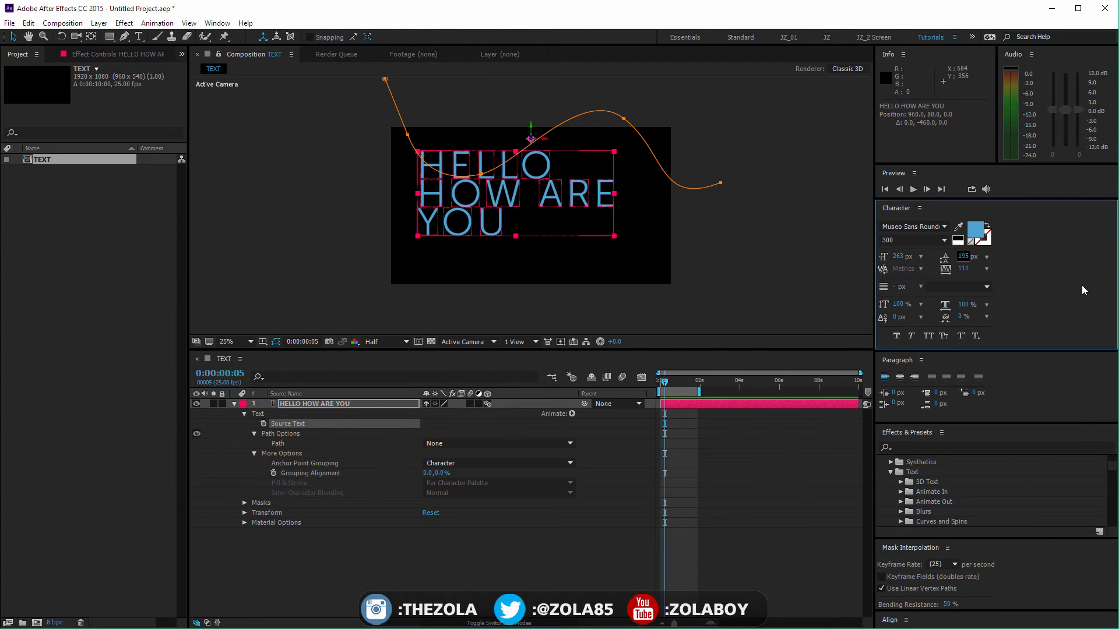
pyautogui.click(14, 38)
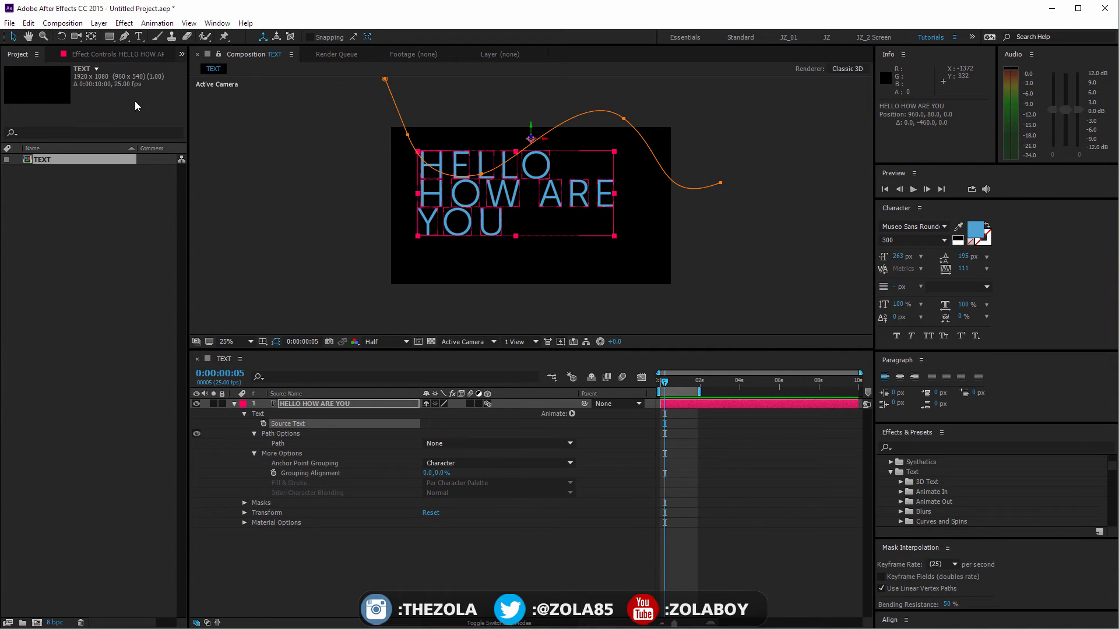
# Step: Select only the HOW ARE line and try increasing and reducing its leading, going up to 419 px
pyautogui.click(144, 37)
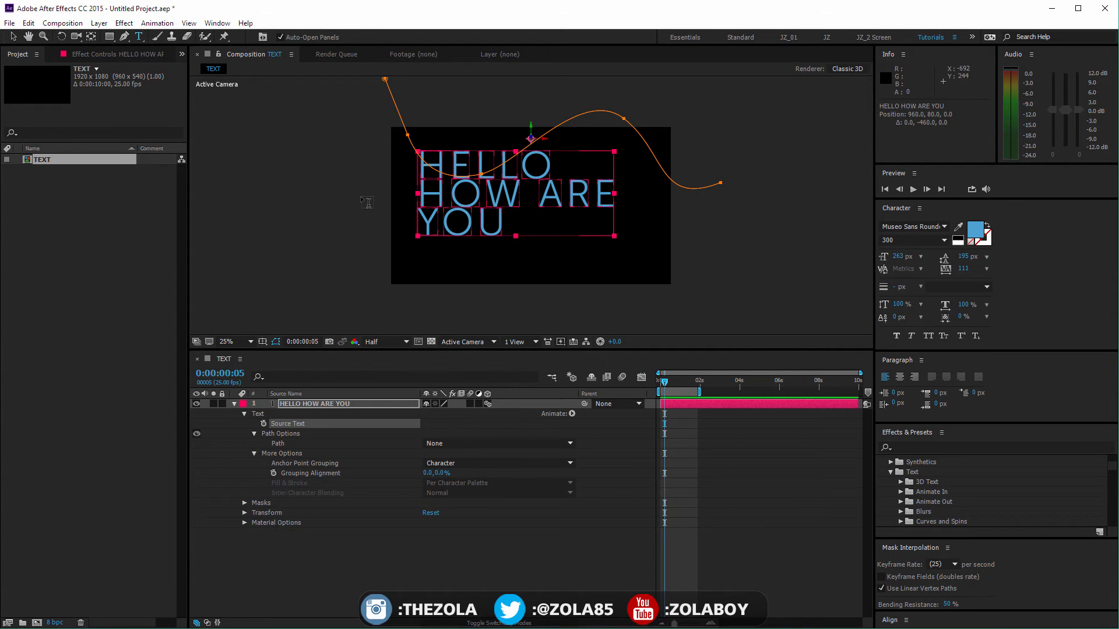
pyautogui.click(436, 189)
pyautogui.moveTo(436, 189); pyautogui.dragTo(616, 195)
pyautogui.hotkey('alt', 'Down')
pyautogui.hotkey('alt', 'Down')
pyautogui.hotkey('alt', 'Down')
pyautogui.hotkey('alt', 'Down')
pyautogui.hotkey('alt', 'Down')
pyautogui.hotkey('alt', 'Down')
pyautogui.hotkey('alt', 'Down')
pyautogui.hotkey('alt', 'Down')
pyautogui.hotkey('alt', 'Down')
pyautogui.hotkey('alt', 'Down')
pyautogui.hotkey('alt', 'Down')
pyautogui.hotkey('alt', 'Down')
pyautogui.hotkey('alt', 'Down')
pyautogui.hotkey('alt', 'Down')
pyautogui.hotkey('alt', 'Down')
pyautogui.hotkey('alt', 'Down')
pyautogui.hotkey('alt', 'Down')
pyautogui.hotkey('alt', 'Down')
pyautogui.hotkey('alt', 'Down')
pyautogui.hotkey('alt', 'Down')
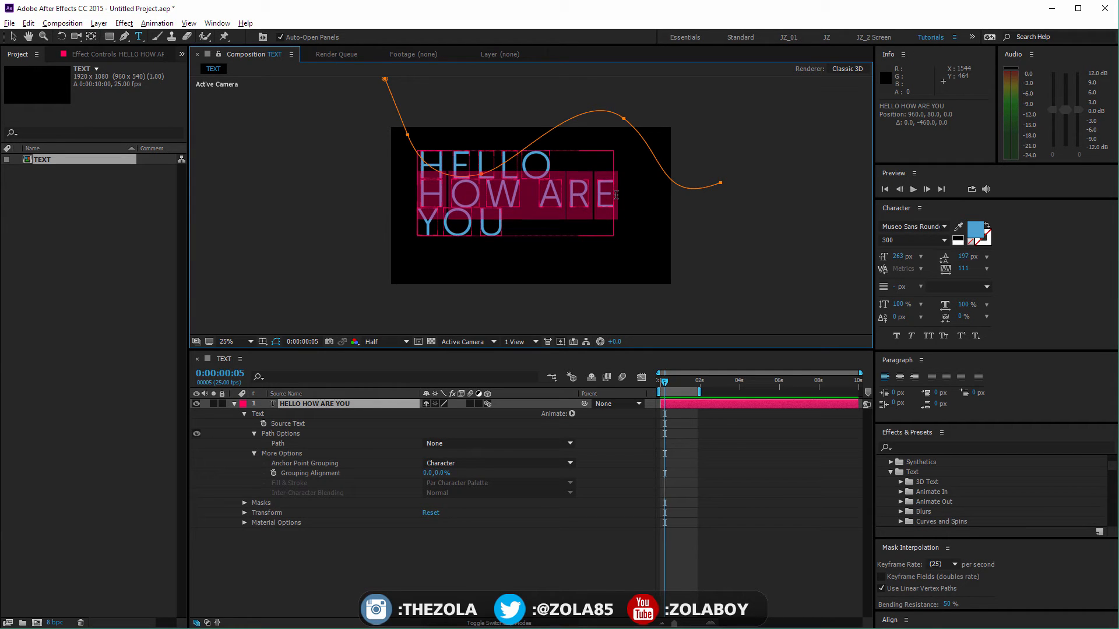
pyautogui.hotkey('alt', 'Down')
pyautogui.hotkey('alt', 'Down')
pyautogui.hotkey('alt', 'Down')
pyautogui.hotkey('alt', 'Down')
pyautogui.hotkey('alt', 'Down')
pyautogui.hotkey('alt', 'Down')
pyautogui.hotkey('alt', 'Down')
pyautogui.hotkey('alt', 'Down')
pyautogui.hotkey('alt', 'Down')
pyautogui.hotkey('alt', 'Down')
pyautogui.hotkey('alt', 'Down')
pyautogui.hotkey('alt', 'Down')
pyautogui.hotkey('alt', 'Down')
pyautogui.hotkey('alt', 'Down')
pyautogui.hotkey('alt', 'Down')
pyautogui.hotkey('alt', 'Down')
pyautogui.hotkey('alt', 'Down')
pyautogui.hotkey('alt', 'Down')
pyautogui.hotkey('alt', 'Down')
pyautogui.hotkey('alt', 'Down')
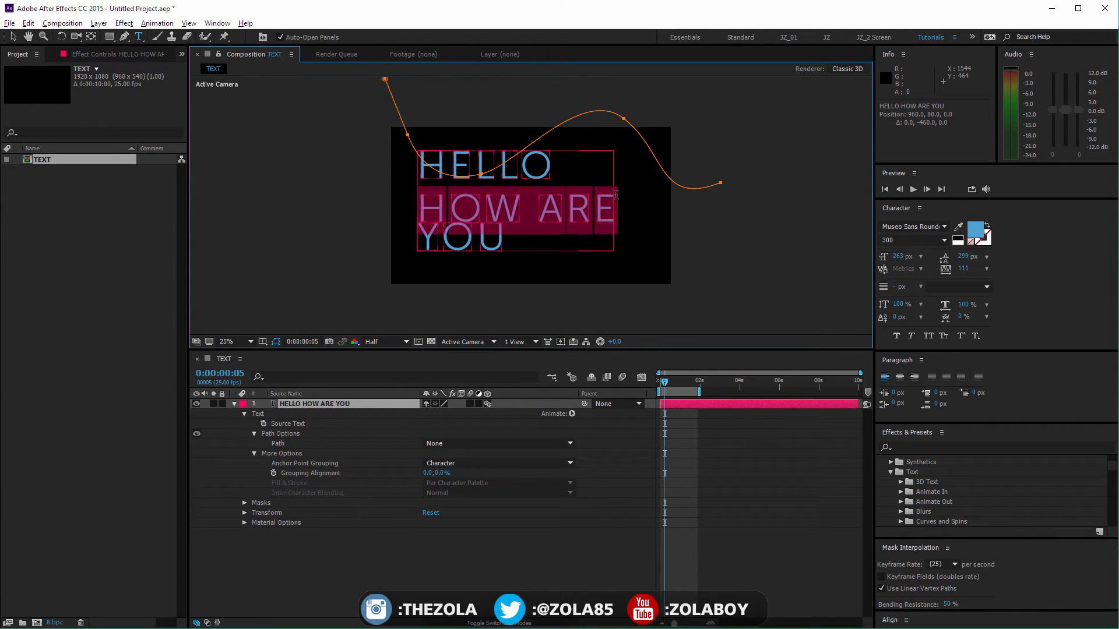
pyautogui.hotkey('alt', 'Down')
pyautogui.hotkey('alt', 'Down')
pyautogui.hotkey('alt', 'Down')
pyautogui.hotkey('alt', 'Down')
pyautogui.hotkey('alt', 'Down')
pyautogui.hotkey('alt', 'Down')
pyautogui.hotkey('alt', 'Down')
pyautogui.hotkey('alt', 'Down')
pyautogui.hotkey('alt', 'Down')
pyautogui.hotkey('alt', 'Down')
pyautogui.hotkey('alt', 'Down')
pyautogui.hotkey('alt', 'Down')
pyautogui.hotkey('alt', 'Down')
pyautogui.hotkey('alt', 'Down')
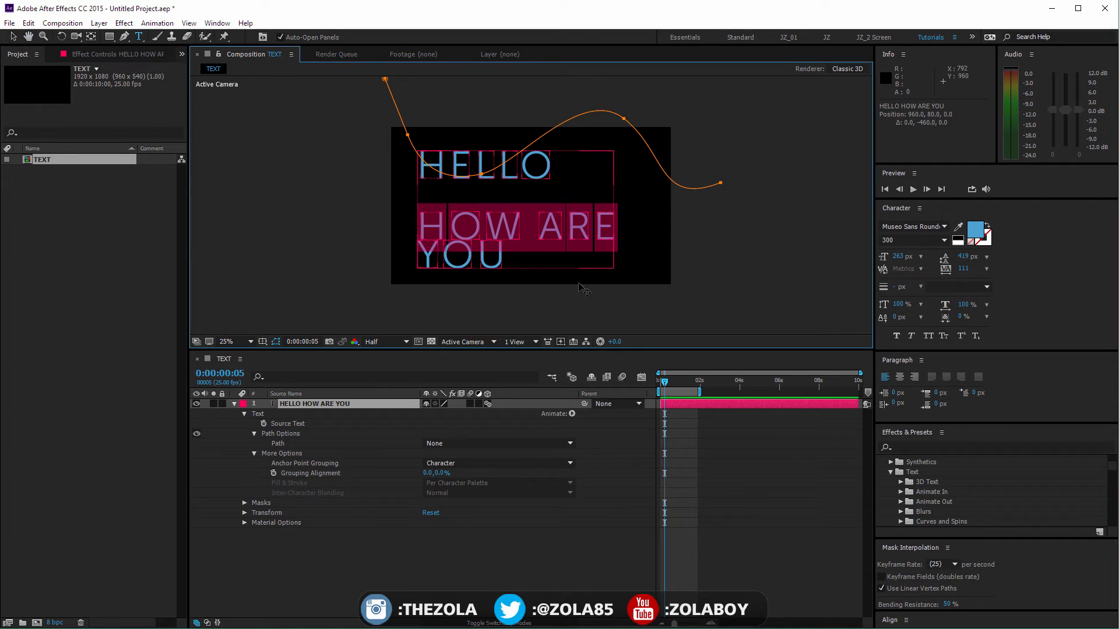
pyautogui.hotkey('alt', 'Up')
pyautogui.hotkey('alt', 'Up')
pyautogui.hotkey('alt', 'Up')
pyautogui.hotkey('alt', 'Up')
pyautogui.hotkey('alt', 'Up')
pyautogui.hotkey('alt', 'Up')
pyautogui.hotkey('alt', 'Up')
pyautogui.hotkey('alt', 'Up')
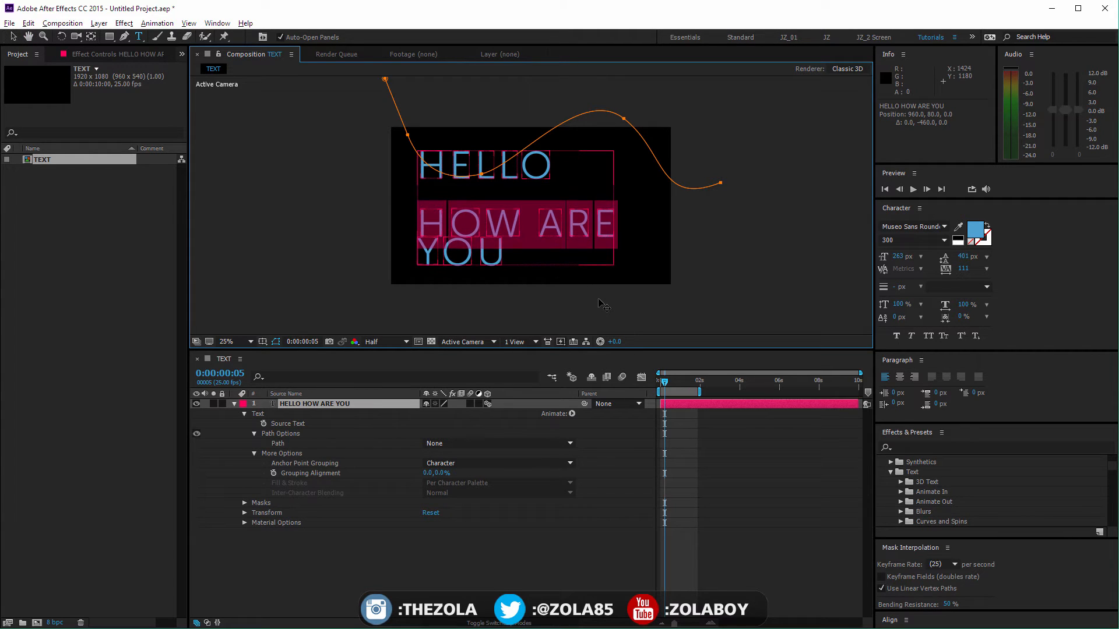
# Step: Try tighter and wider letter spacing on the HOW ARE line, ending with a tracking of 11
pyautogui.hotkey('alt', 'Left')
pyautogui.hotkey('alt', 'Left')
pyautogui.hotkey('alt', 'Left')
pyautogui.hotkey('alt', 'Left')
pyautogui.hotkey('alt', 'Left')
pyautogui.hotkey('alt', 'Left')
pyautogui.hotkey('alt', 'Left')
pyautogui.hotkey('alt', 'Left')
pyautogui.hotkey('alt', 'Left')
pyautogui.hotkey('alt', 'Left')
pyautogui.hotkey('alt', 'Left')
pyautogui.hotkey('alt', 'Left')
pyautogui.hotkey('alt', 'Left')
pyautogui.hotkey('alt', 'Left')
pyautogui.hotkey('alt', 'Left')
pyautogui.hotkey('alt', 'Left')
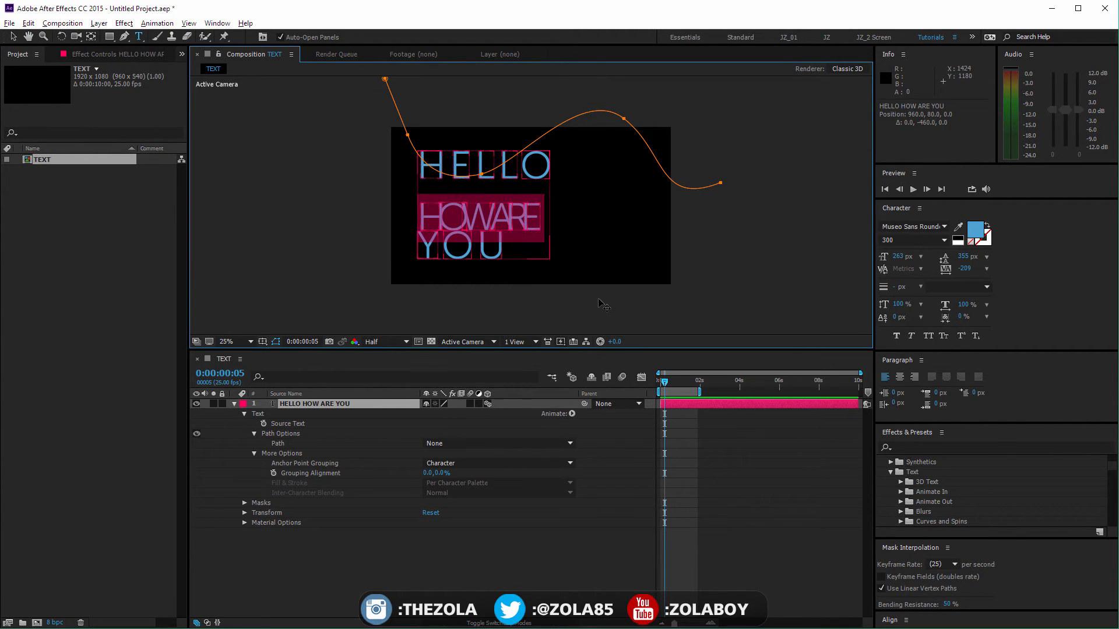
pyautogui.hotkey('alt', 'Right')
pyautogui.hotkey('alt', 'Right')
pyautogui.hotkey('alt', 'Right')
pyautogui.hotkey('alt', 'Right')
pyautogui.hotkey('alt', 'Right')
pyautogui.hotkey('alt', 'Right')
pyautogui.hotkey('alt', 'Right')
pyautogui.hotkey('alt', 'Right')
pyautogui.hotkey('alt', 'Right')
pyautogui.hotkey('alt', 'Right')
pyautogui.hotkey('alt', 'Right')
pyautogui.hotkey('alt', 'Right')
pyautogui.hotkey('alt', 'Right')
pyautogui.hotkey('alt', 'Right')
pyautogui.hotkey('alt', 'Right')
pyautogui.hotkey('alt', 'Right')
pyautogui.hotkey('alt', 'Right')
pyautogui.hotkey('alt', 'Right')
pyautogui.hotkey('alt', 'Right')
pyautogui.hotkey('alt', 'Right')
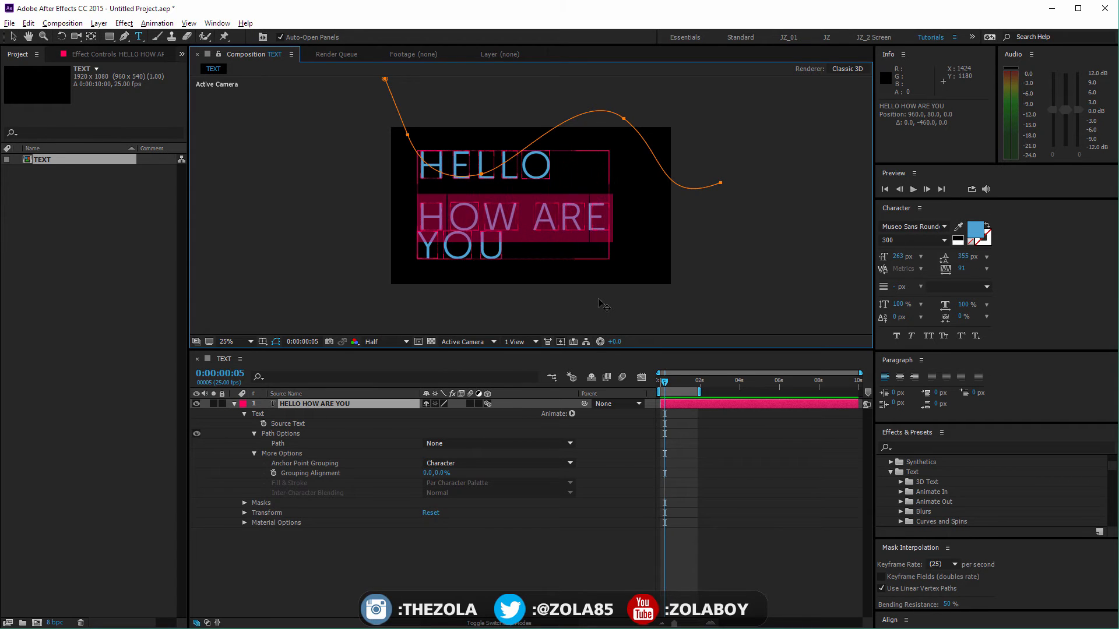
pyautogui.hotkey('alt', 'Left')
pyautogui.hotkey('alt', 'Left')
pyautogui.hotkey('alt', 'Left')
pyautogui.hotkey('alt', 'Left')
pyautogui.hotkey('alt', 'Left')
pyautogui.hotkey('alt', 'Left')
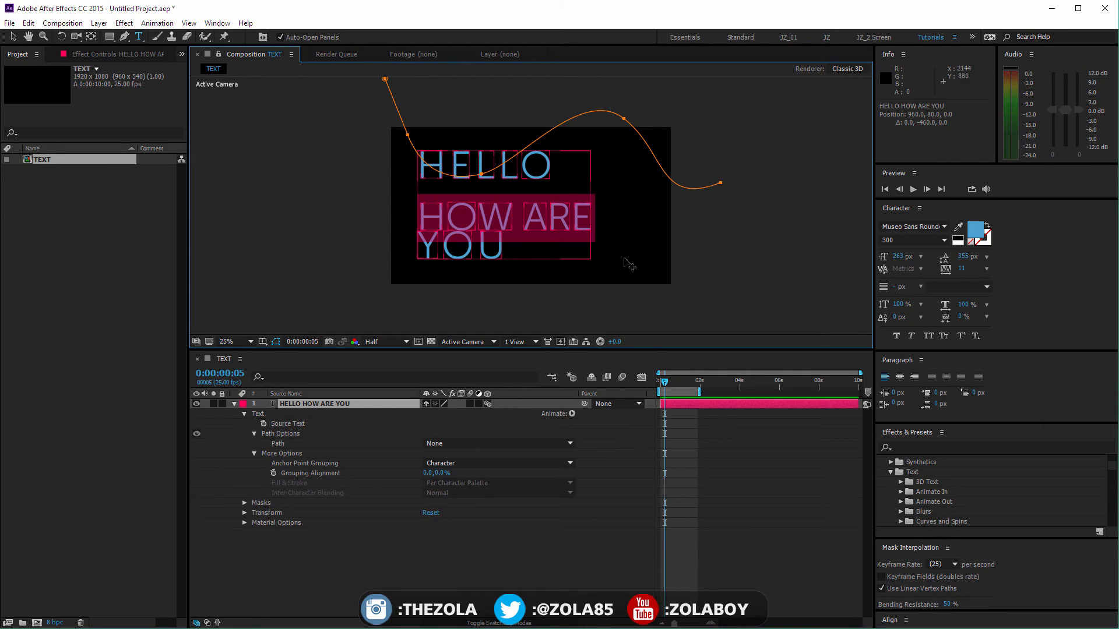
# Step: Set the tracking to 72 and the leading to 209 px for the whole text layer
pyautogui.click(452, 167)
pyautogui.click(11, 37)
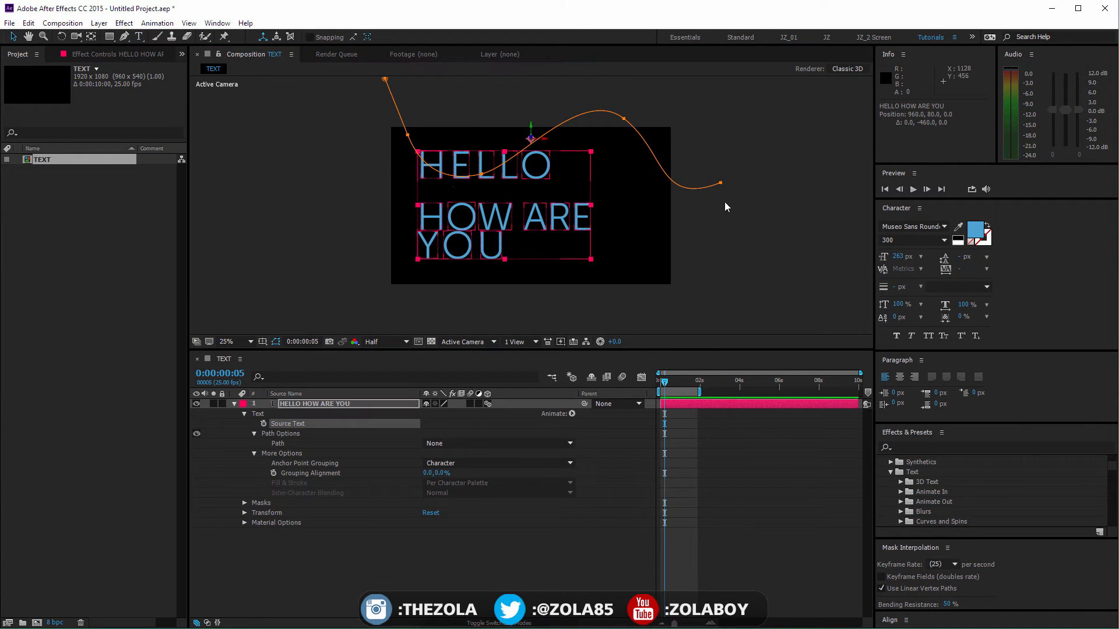
pyautogui.moveTo(963, 269)
pyautogui.mouseDown()
pyautogui.moveTo(1008, 262)
pyautogui.moveTo(956, 257)
pyautogui.moveTo(989, 254)
pyautogui.moveTo(967, 256)
pyautogui.mouseUp()
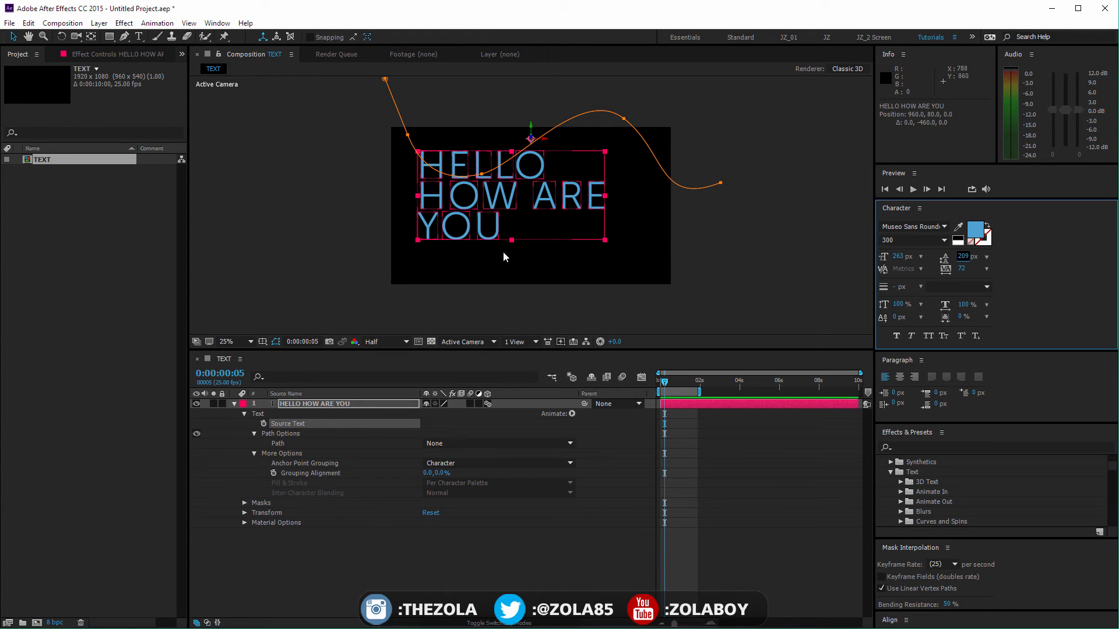
# Step: Change the font of only the HOW ARE line to Natasha
pyautogui.hotkey('ctrl', 't')
pyautogui.moveTo(422, 199); pyautogui.dragTo(627, 215)
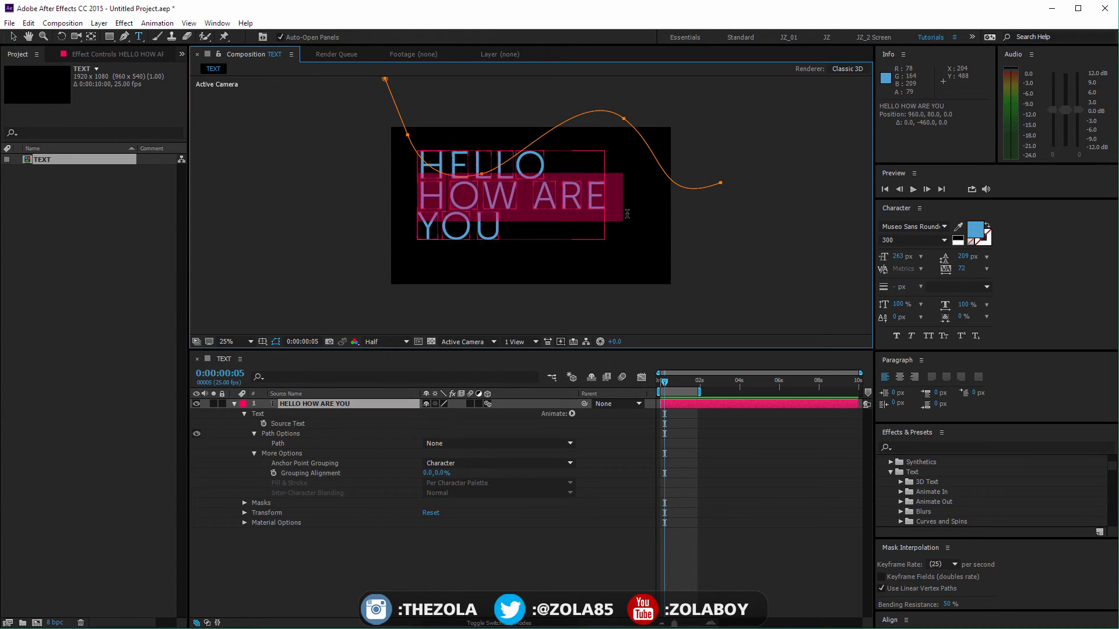
pyautogui.click(945, 229)
pyautogui.click(979, 324)
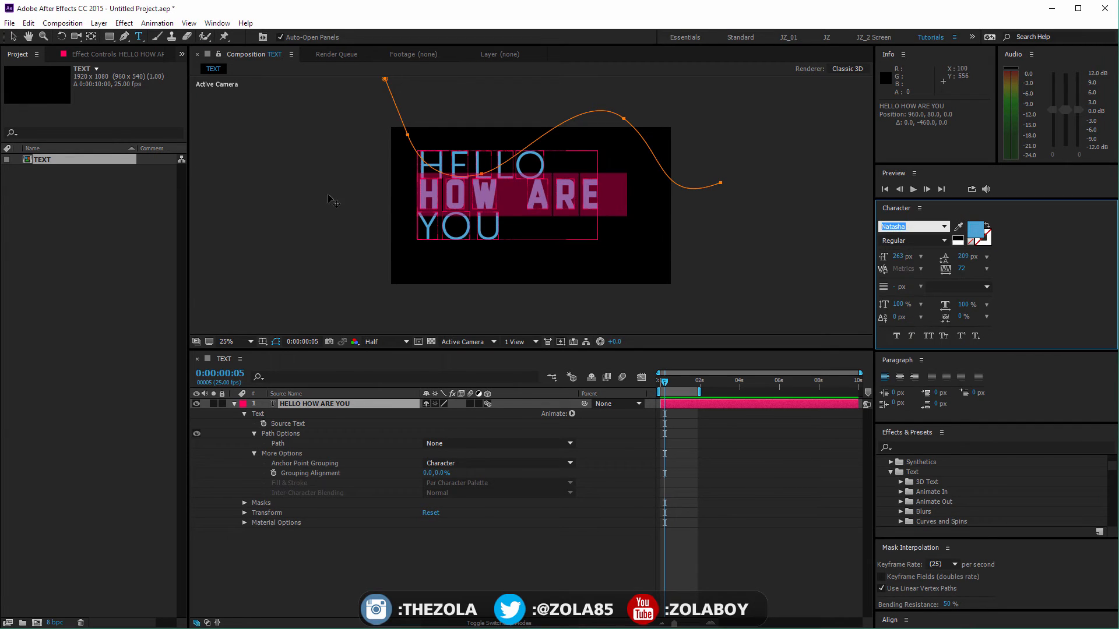
pyautogui.click(13, 37)
pyautogui.click(448, 204)
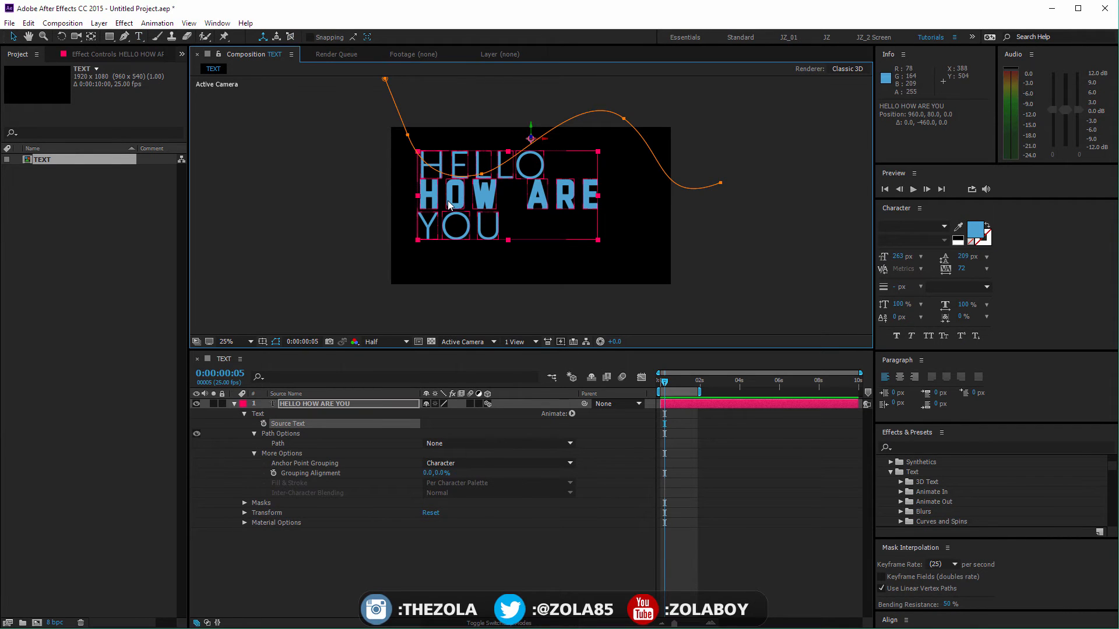
# Step: Increase the HOW ARE line's leading to 237 px, adjust its baseline shift, and deselect the layer
pyautogui.hotkey('ctrl', 't')
pyautogui.moveTo(419, 196); pyautogui.dragTo(600, 228)
pyautogui.hotkey('alt', 'Down')
pyautogui.hotkey('alt', 'Down')
pyautogui.hotkey('alt', 'Down')
pyautogui.hotkey('alt', 'Down')
pyautogui.hotkey('alt', 'Down')
pyautogui.hotkey('alt', 'Down')
pyautogui.hotkey('alt', 'Down')
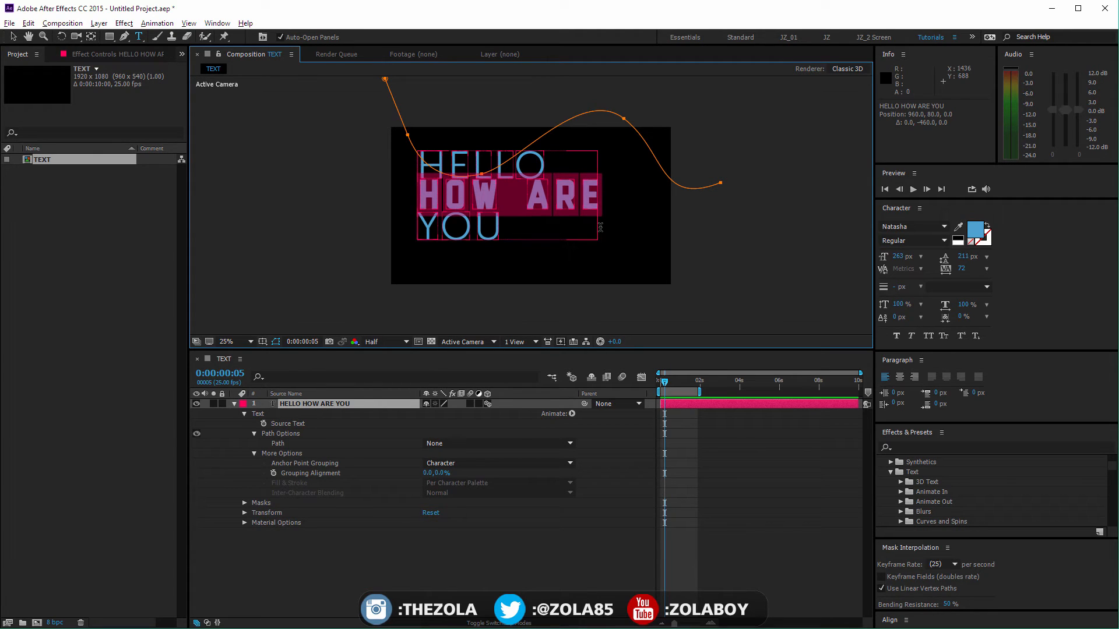
pyautogui.hotkey('alt', 'Down')
pyautogui.hotkey('alt', 'Down')
pyautogui.hotkey('alt', 'Down')
pyautogui.hotkey('alt', 'Down')
pyautogui.hotkey('alt', 'Down')
pyautogui.hotkey('alt', 'Down')
pyautogui.hotkey('alt', 'Down')
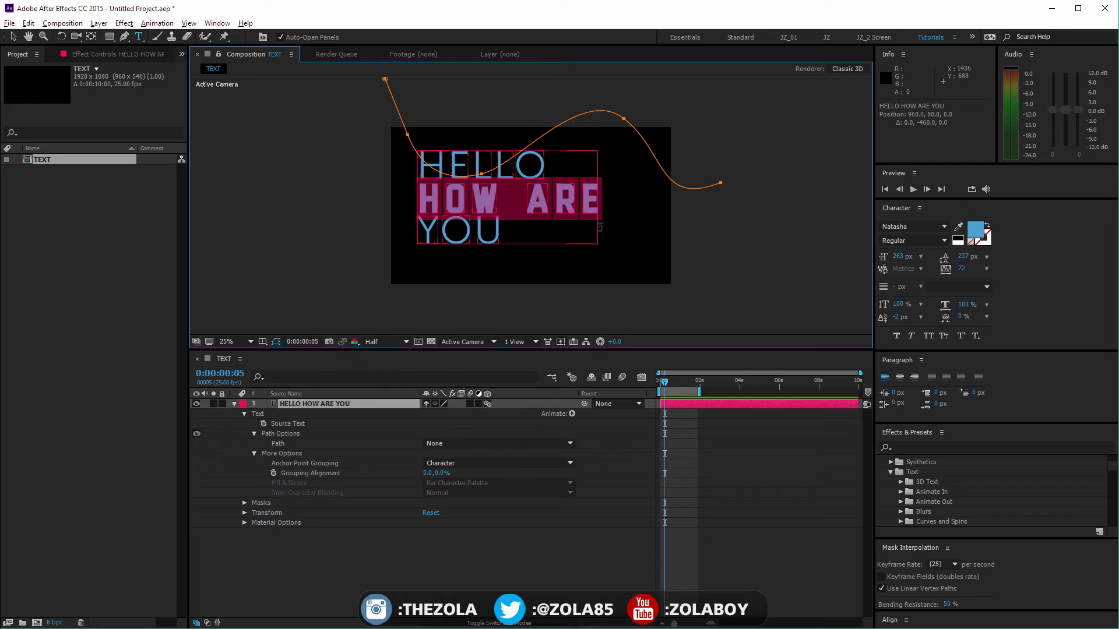
pyautogui.hotkey('alt', 'shift', 'Up')
pyautogui.hotkey('alt', 'shift', 'Up')
pyautogui.hotkey('alt', 'shift', 'Up')
pyautogui.click(592, 554)
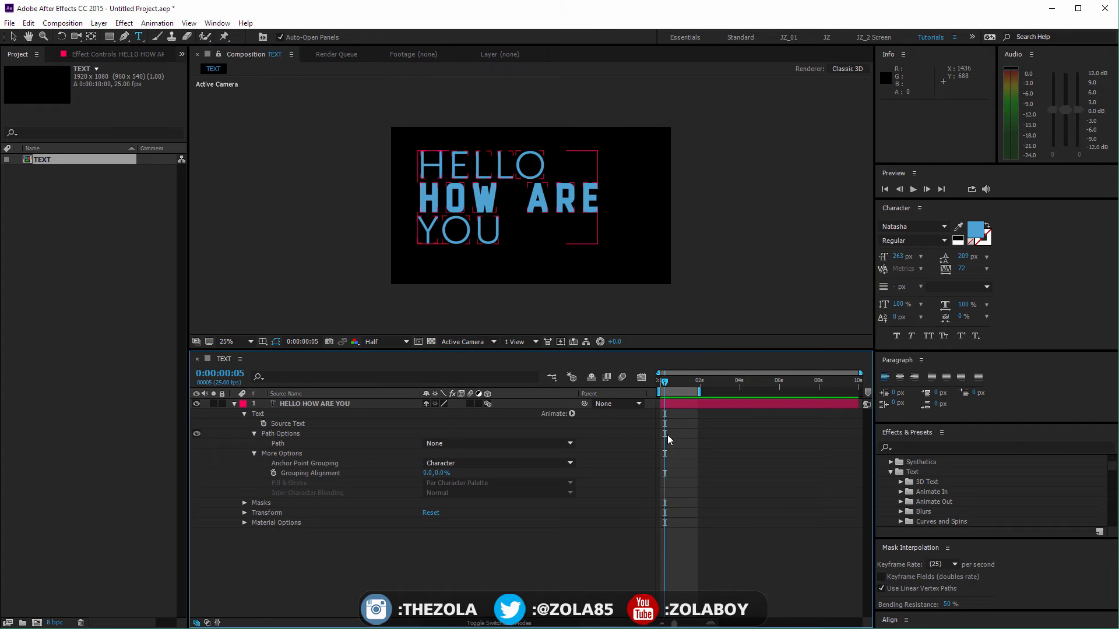
pyautogui.click(13, 37)
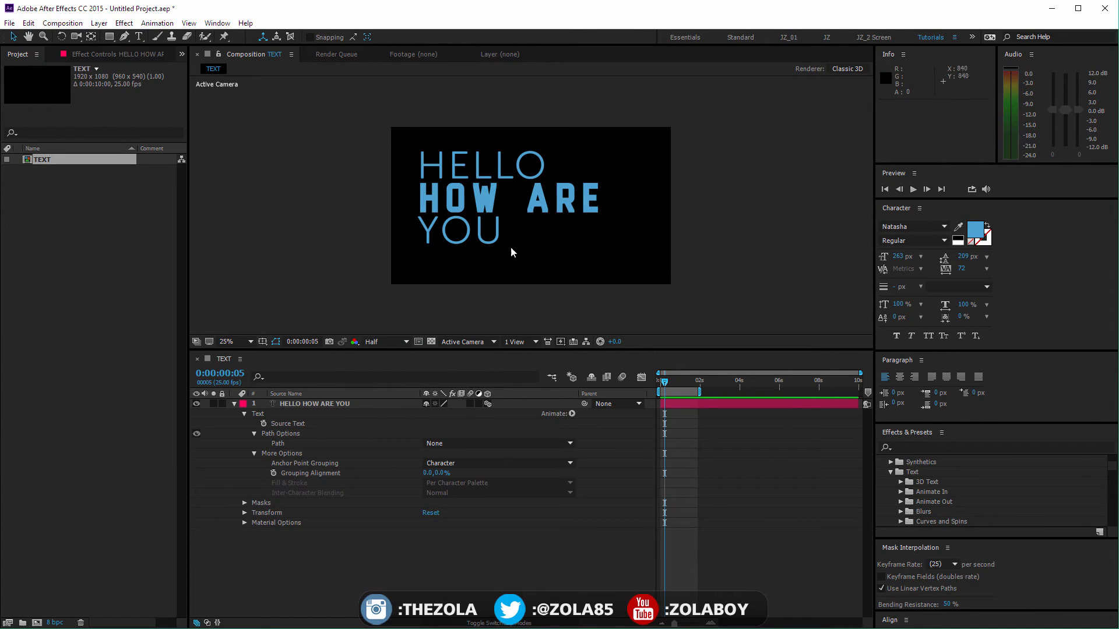
# Step: Stretch the word YOU to a horizontal scale of 219% to match the width of the line above
pyautogui.hotkey('ctrl', 't')
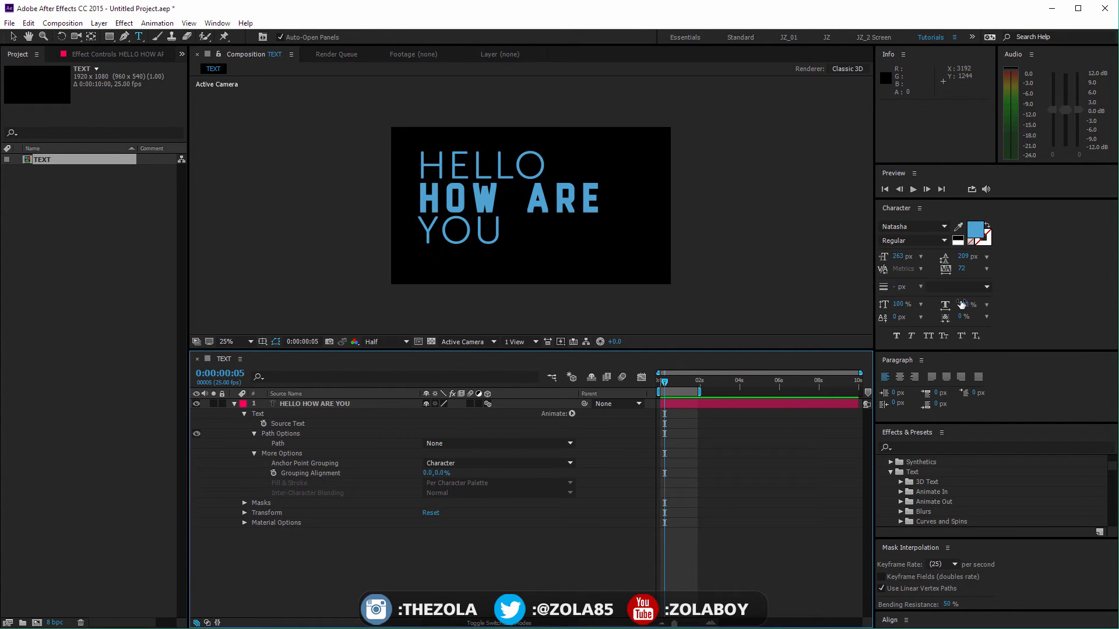
pyautogui.doubleClick(467, 232)
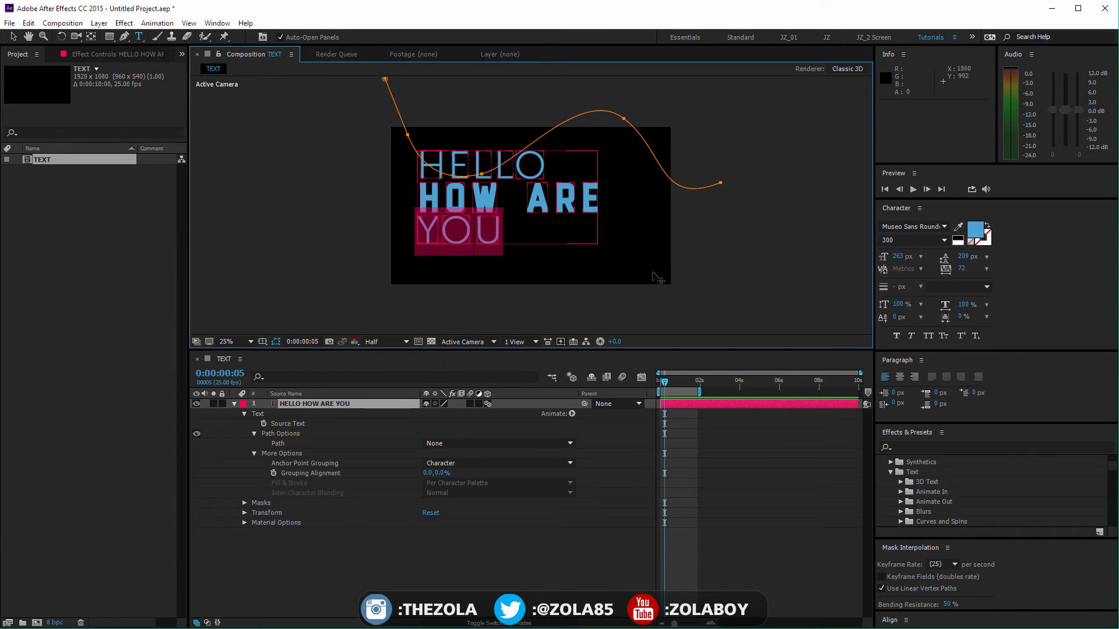
pyautogui.moveTo(972, 309); pyautogui.dragTo(1020, 303)
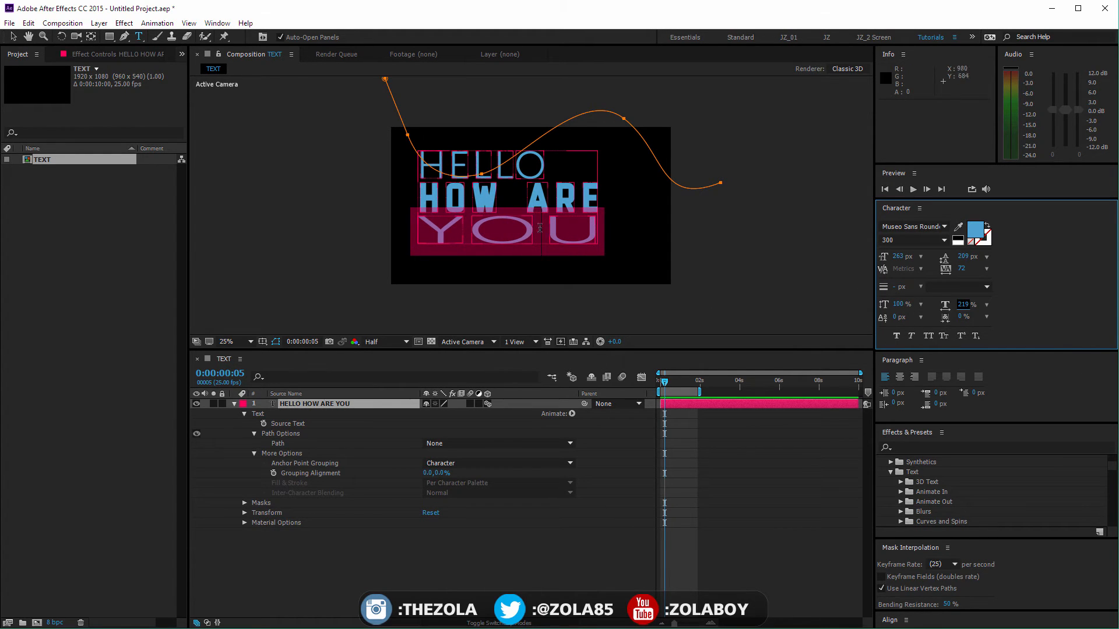
# Step: Try a 15% vertical scale on the word YOU and return it to 100%
pyautogui.click(897, 304)
pyautogui.write('15')
pyautogui.press('Return')
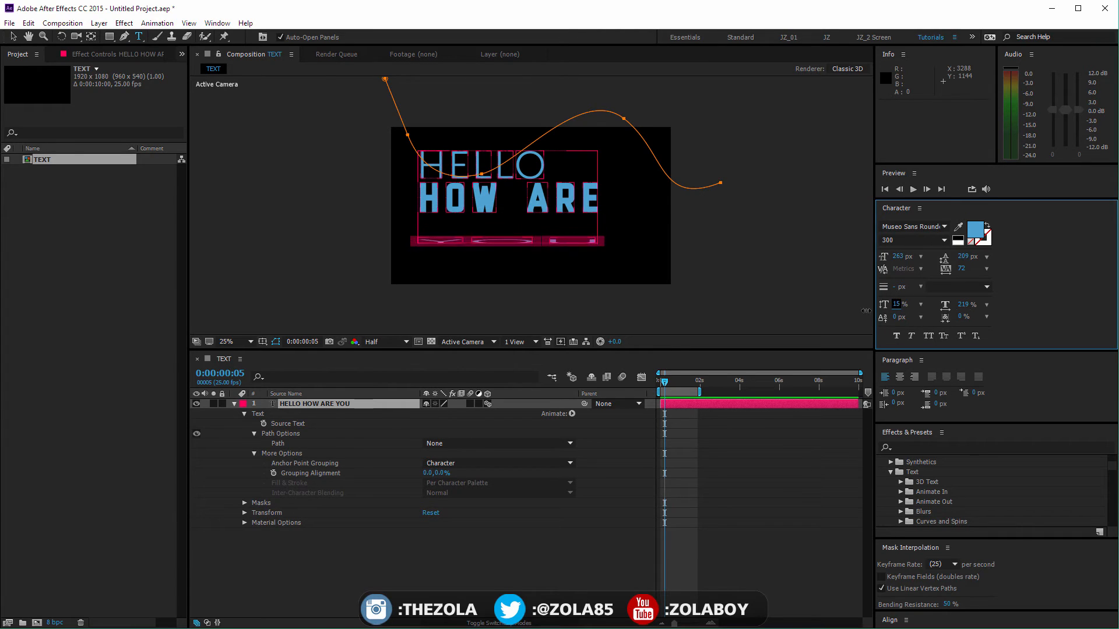
pyautogui.moveTo(866, 310); pyautogui.dragTo(898, 319)
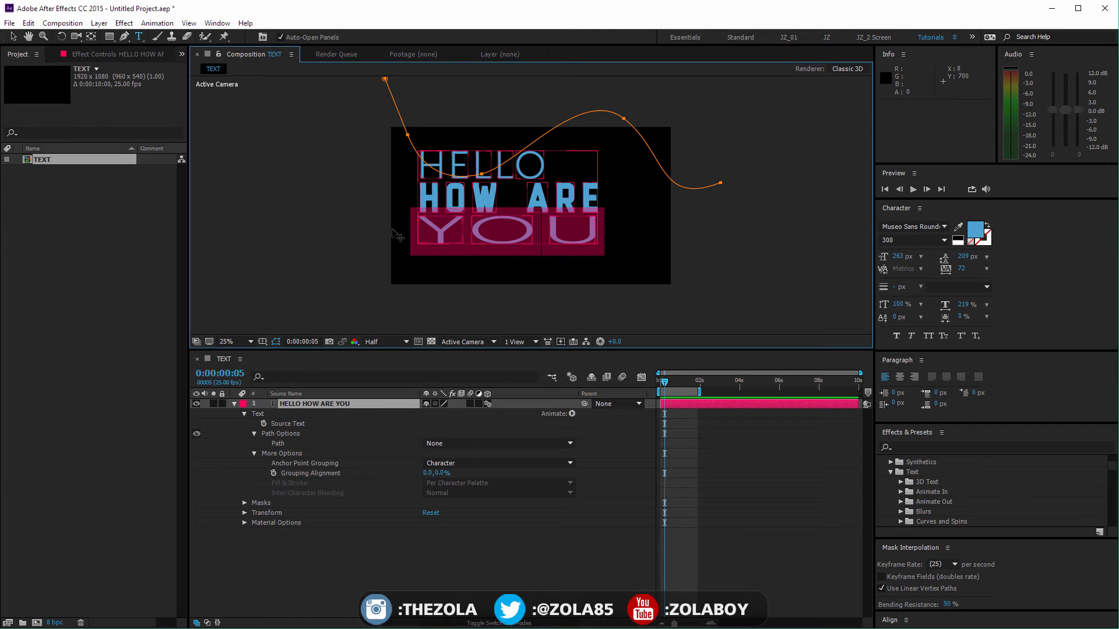
# Step: Replace the word YOU with T2 and reset its horizontal scale to 100%
pyautogui.write('T')
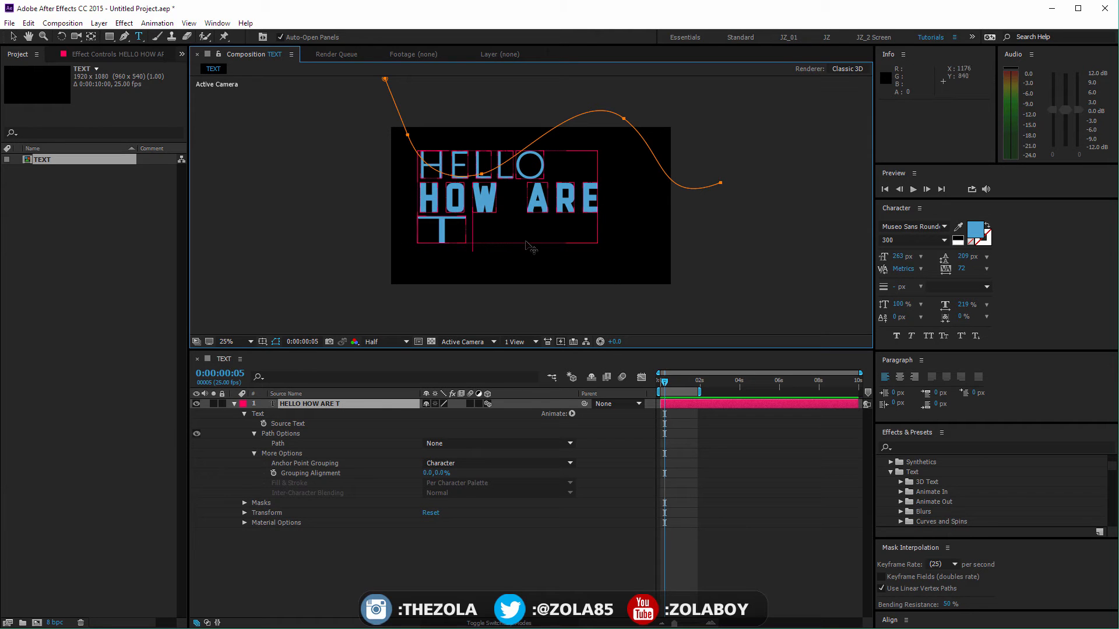
pyautogui.moveTo(458, 233); pyautogui.dragTo(405, 231)
pyautogui.moveTo(967, 305)
pyautogui.mouseDown()
pyautogui.moveTo(938, 303)
pyautogui.moveTo(968, 300)
pyautogui.mouseUp()
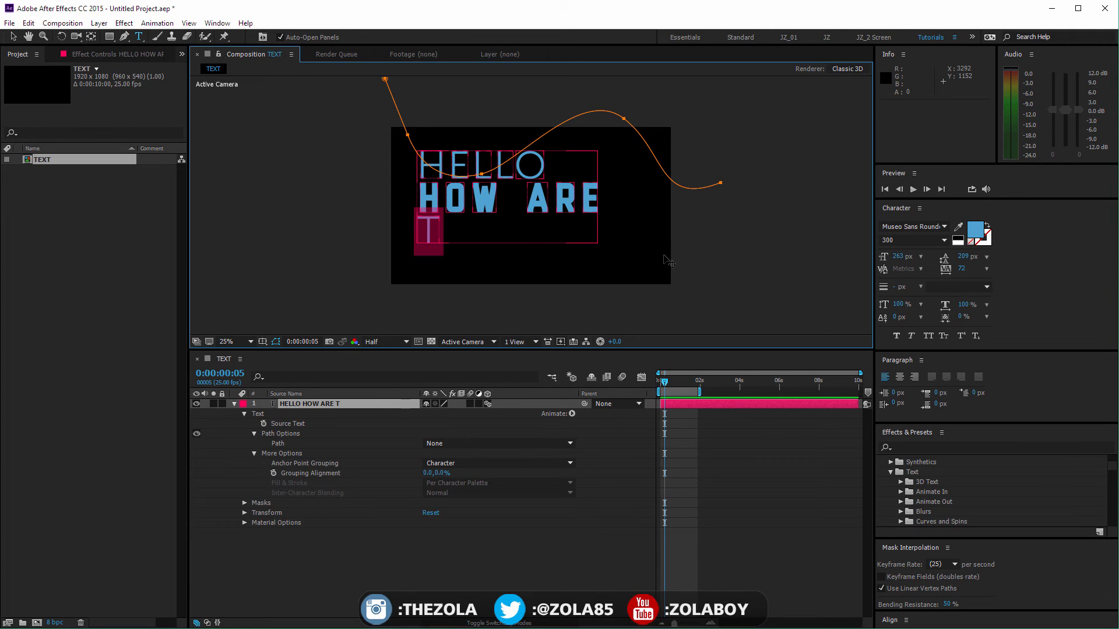
pyautogui.click(454, 240)
pyautogui.write('2')
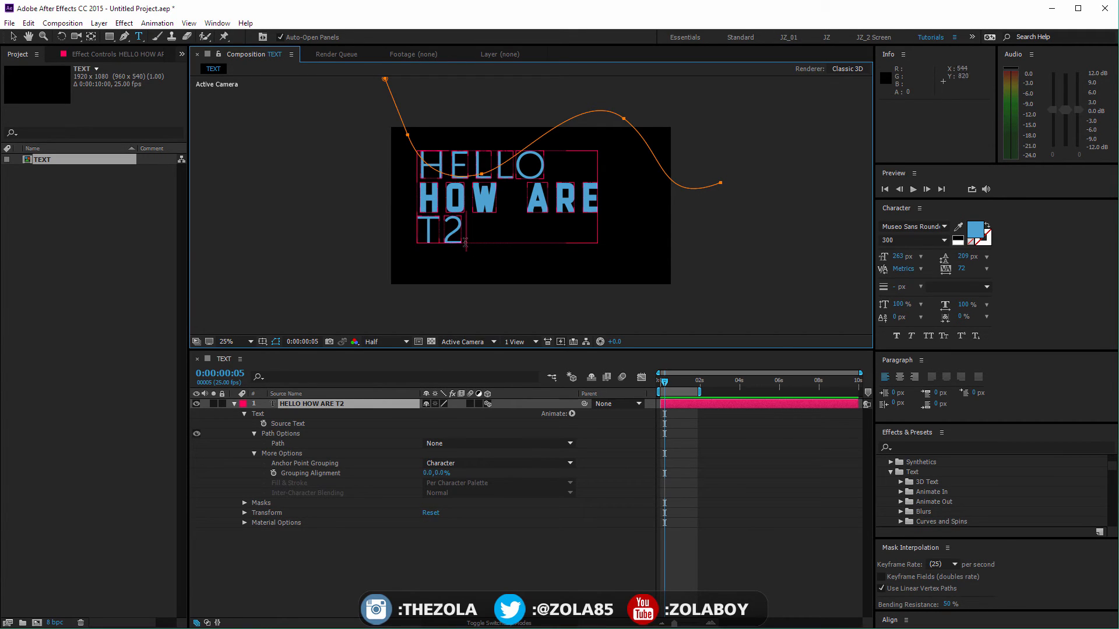
# Step: Turn the 2 into a superscript with a 122 px font size, 100 px baseline shift and 0% tsume
pyautogui.moveTo(448, 229); pyautogui.dragTo(617, 252)
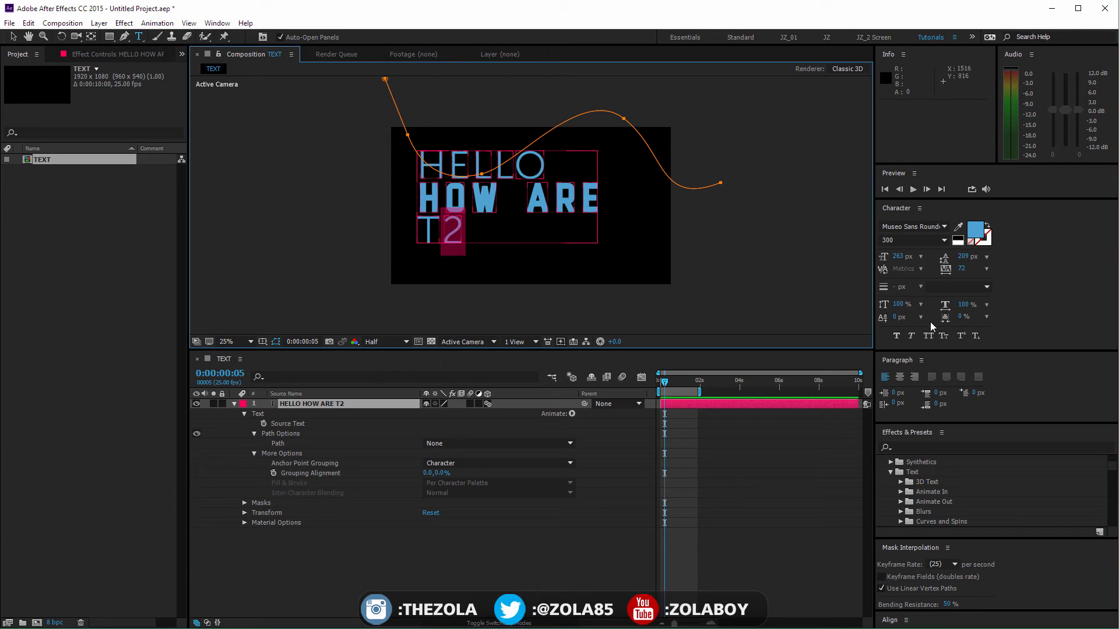
pyautogui.moveTo(900, 260); pyautogui.dragTo(850, 286)
pyautogui.moveTo(905, 320); pyautogui.dragTo(942, 305)
pyautogui.write('100')
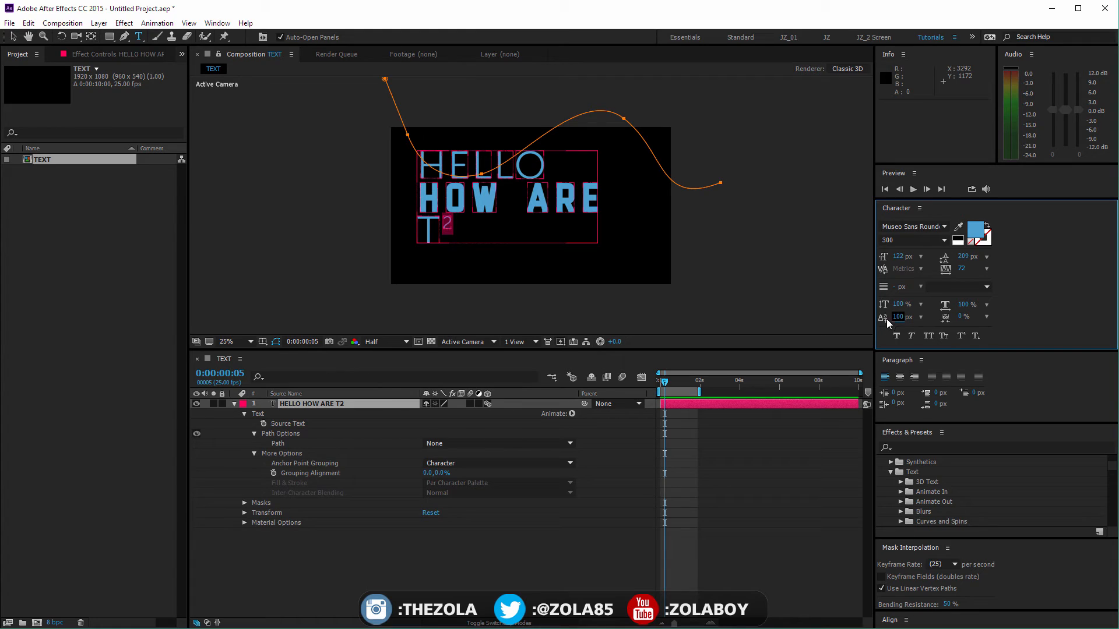
pyautogui.click(965, 318)
pyautogui.write('0')
pyautogui.press('Return')
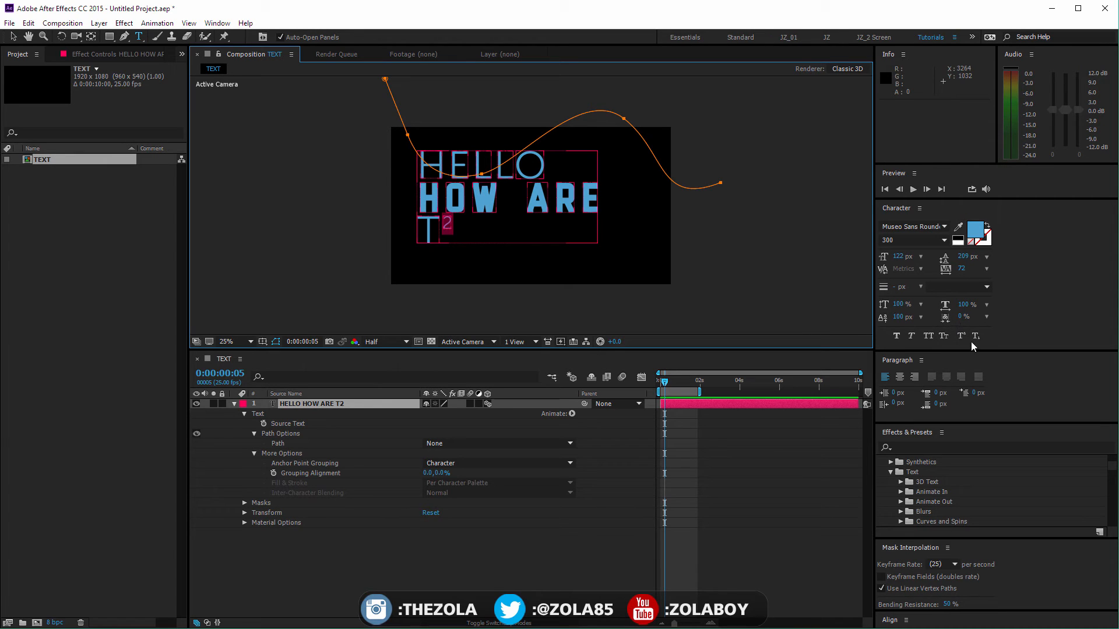
# Step: Apply faux bold to the HELLO and HOW ARE lines, then try faux italic and turn it off
pyautogui.click(897, 337)
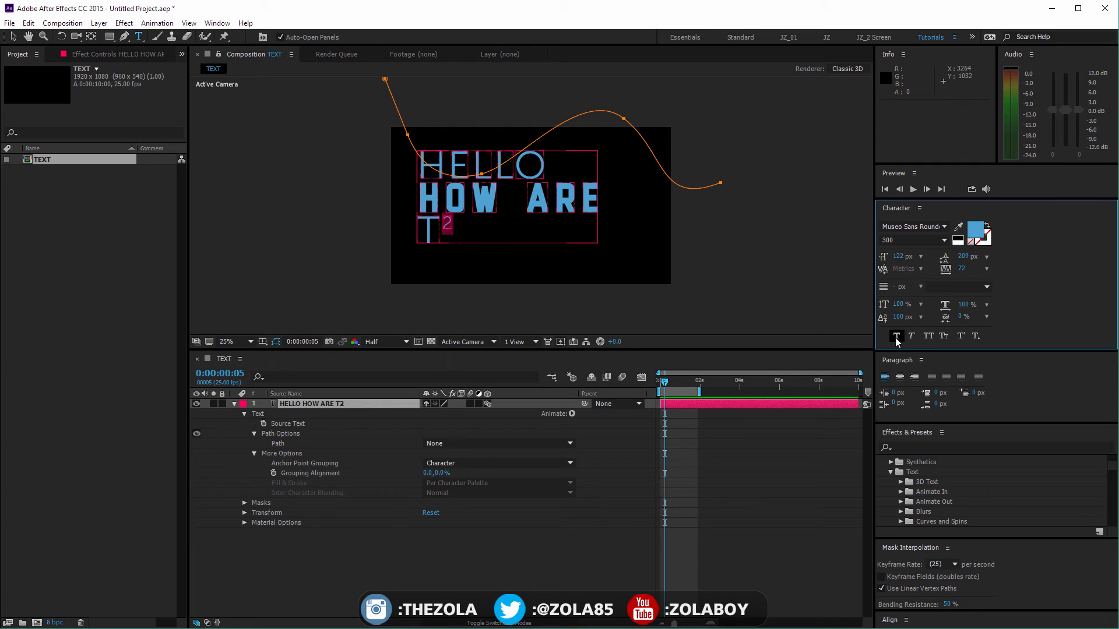
pyautogui.moveTo(420, 170); pyautogui.dragTo(582, 188)
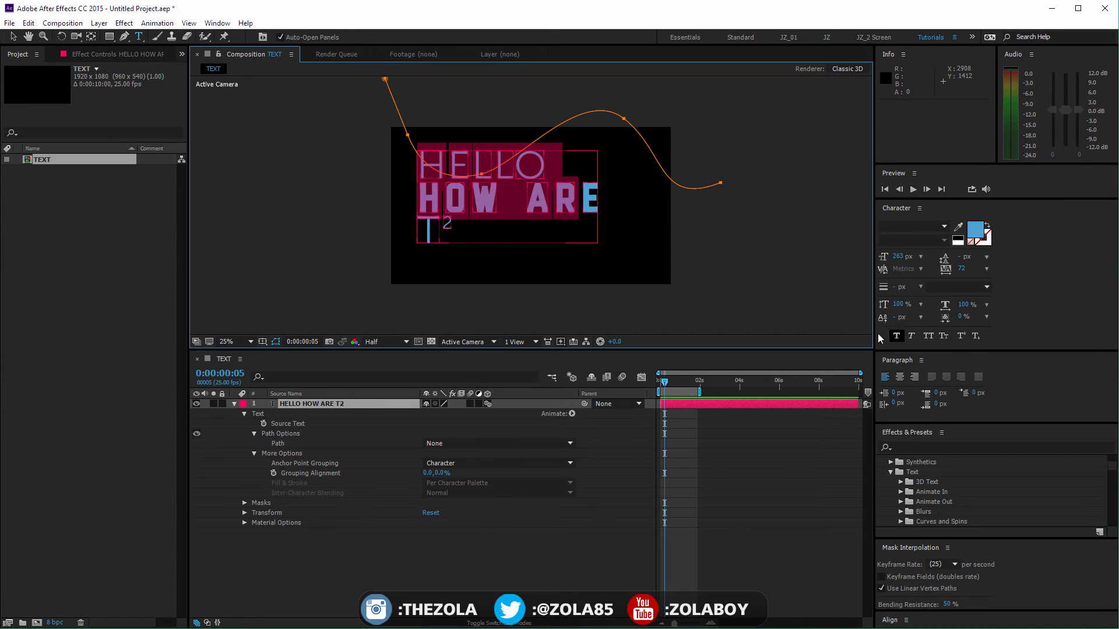
pyautogui.click(901, 338)
pyautogui.click(901, 339)
pyautogui.click(900, 339)
pyautogui.click(913, 341)
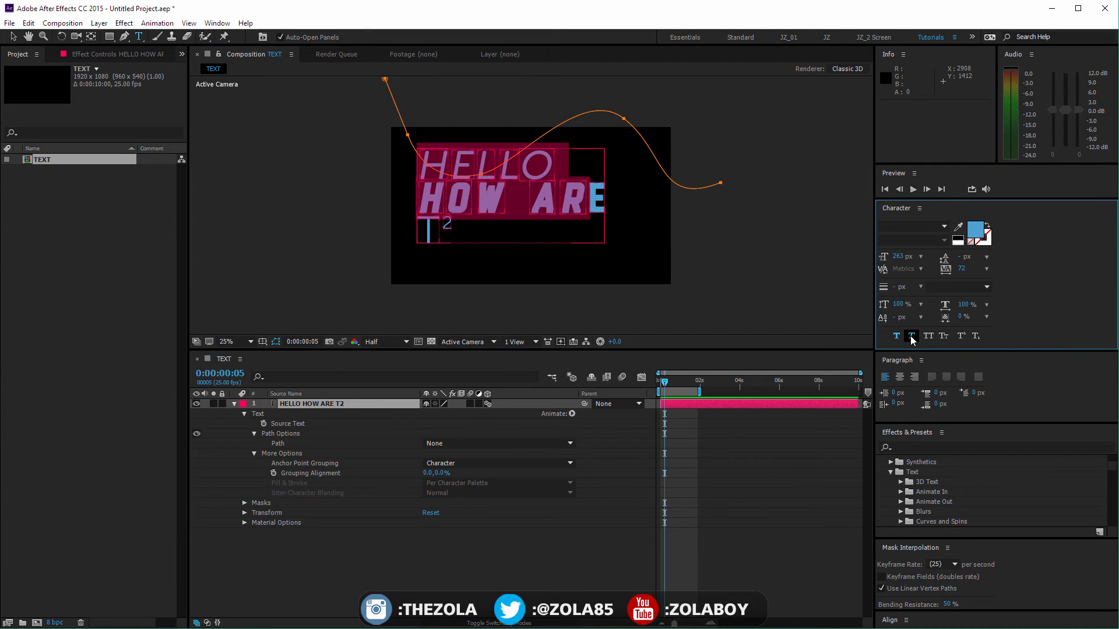
pyautogui.click(913, 341)
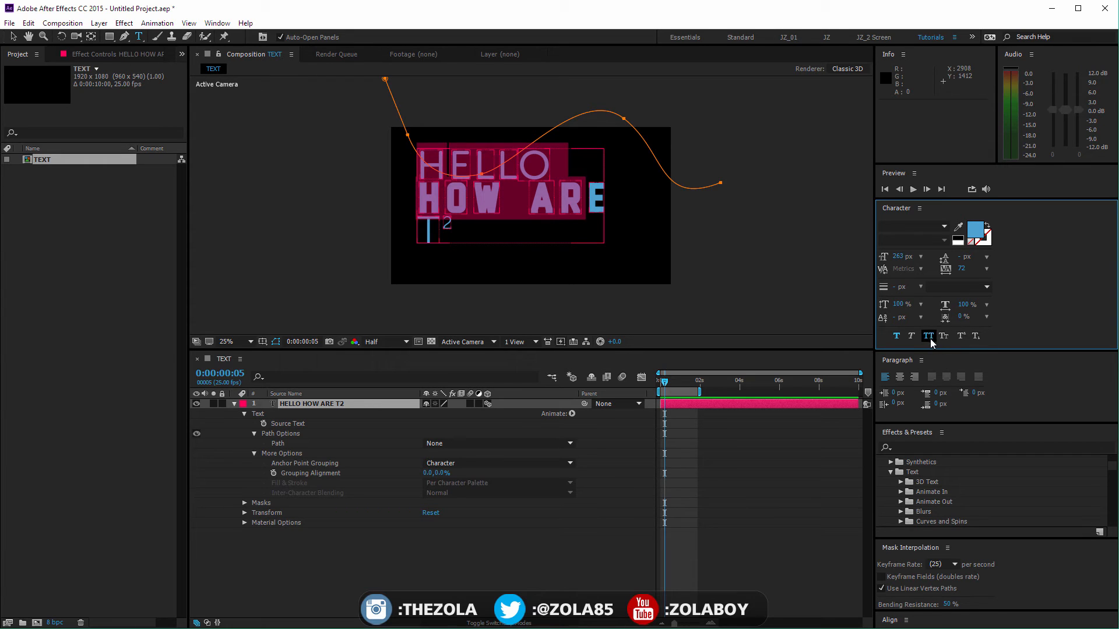
# Step: Try the All Caps and Small Caps styles on the whole text
pyautogui.click(928, 342)
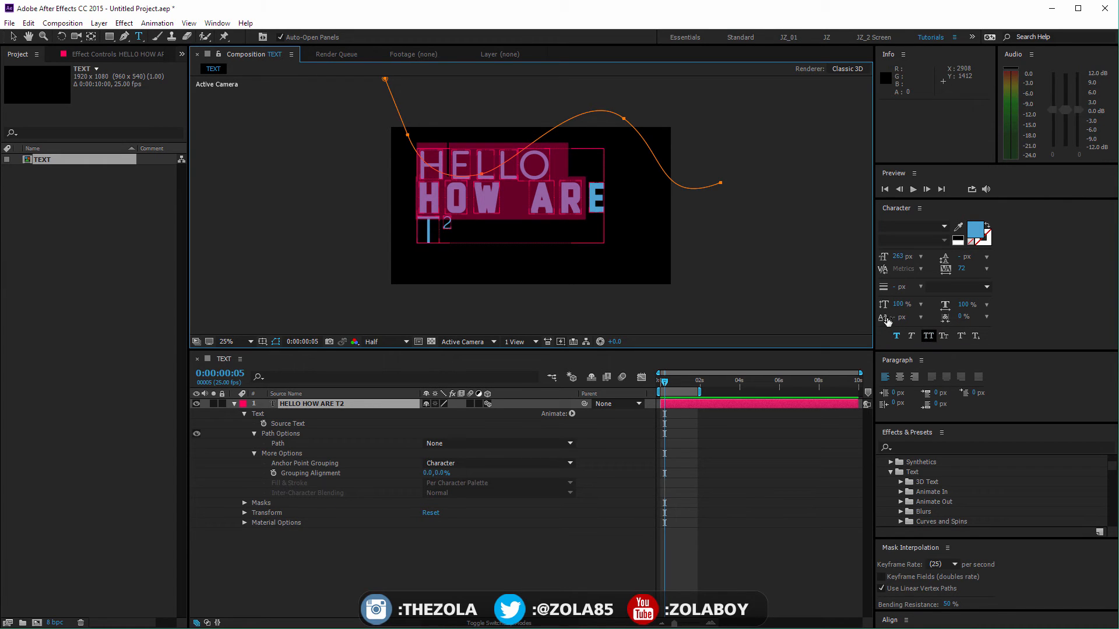
pyautogui.click(430, 177)
pyautogui.hotkey('ctrl', 'a')
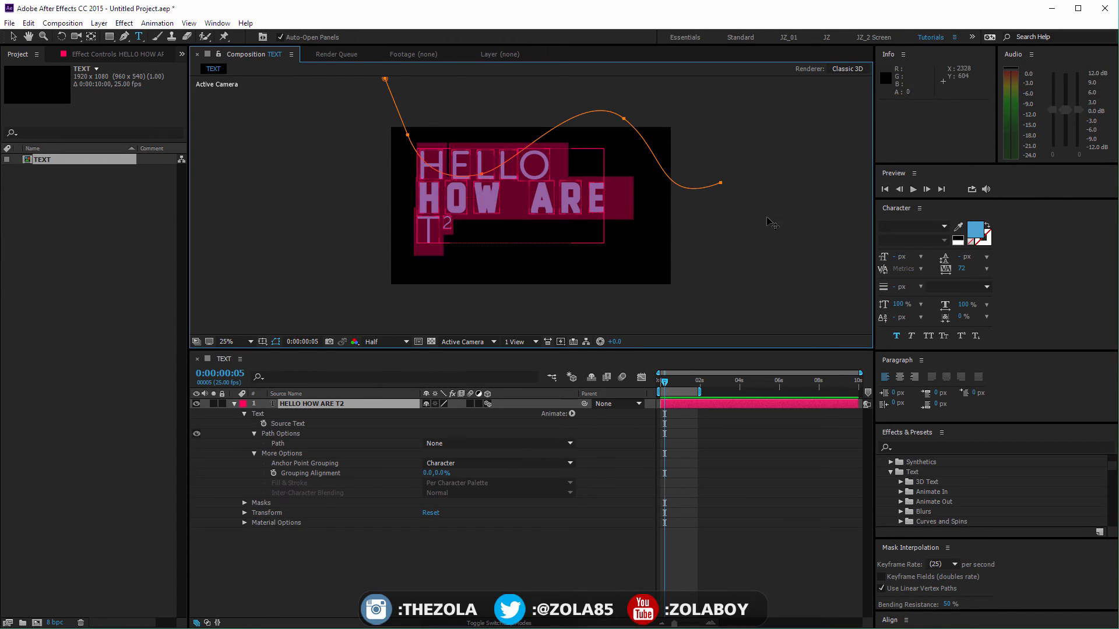
pyautogui.click(929, 338)
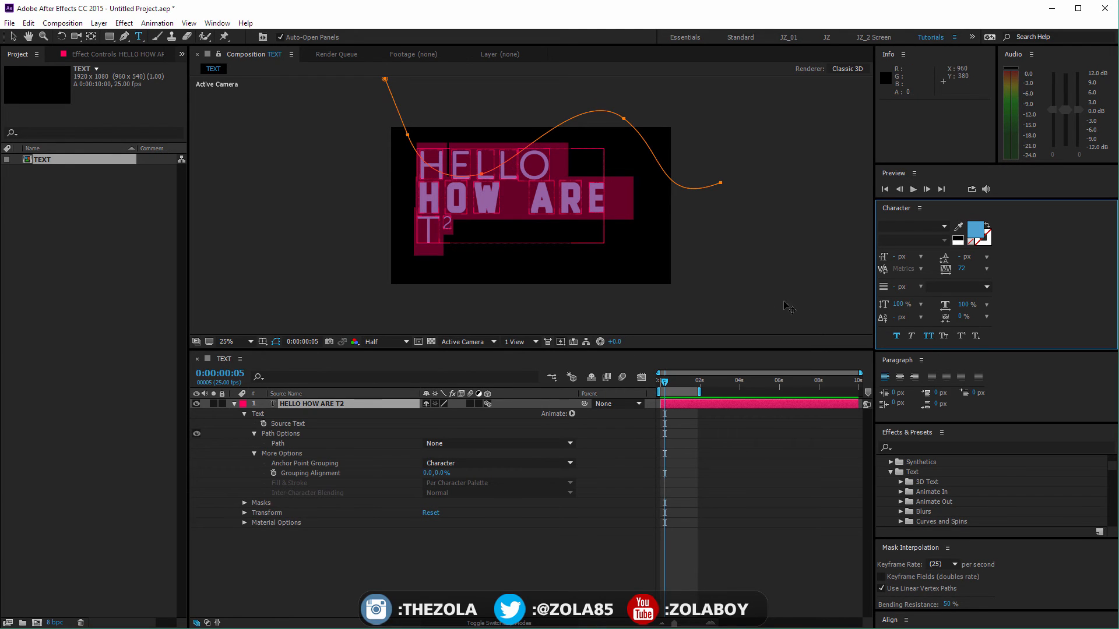
pyautogui.click(943, 337)
pyautogui.click(532, 220)
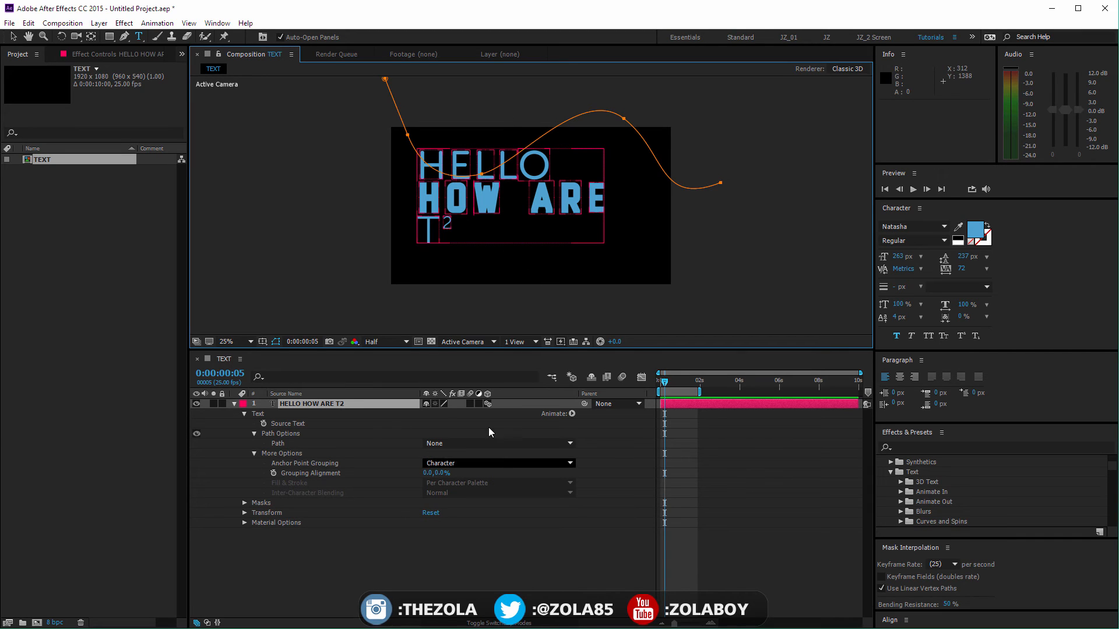
# Step: Delete the second and third lines so that only HELLO remains in the text layer
pyautogui.hotkey('shift', 'Home')
pyautogui.hotkey('shift', 'Right')
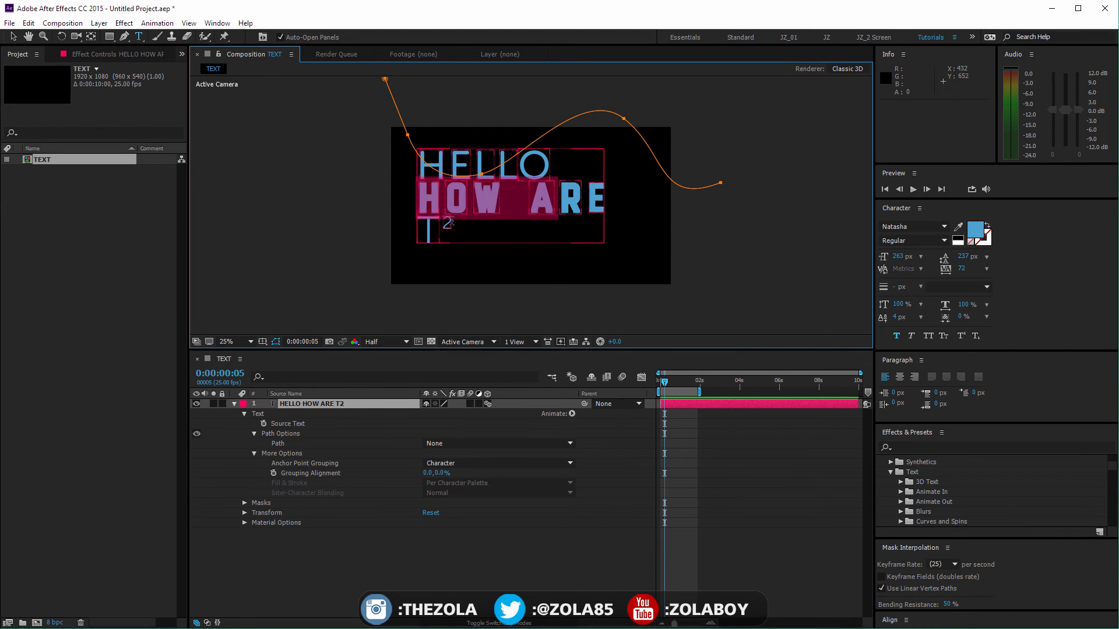
pyautogui.moveTo(452, 224); pyautogui.dragTo(406, 202)
pyautogui.press('BackSpace')
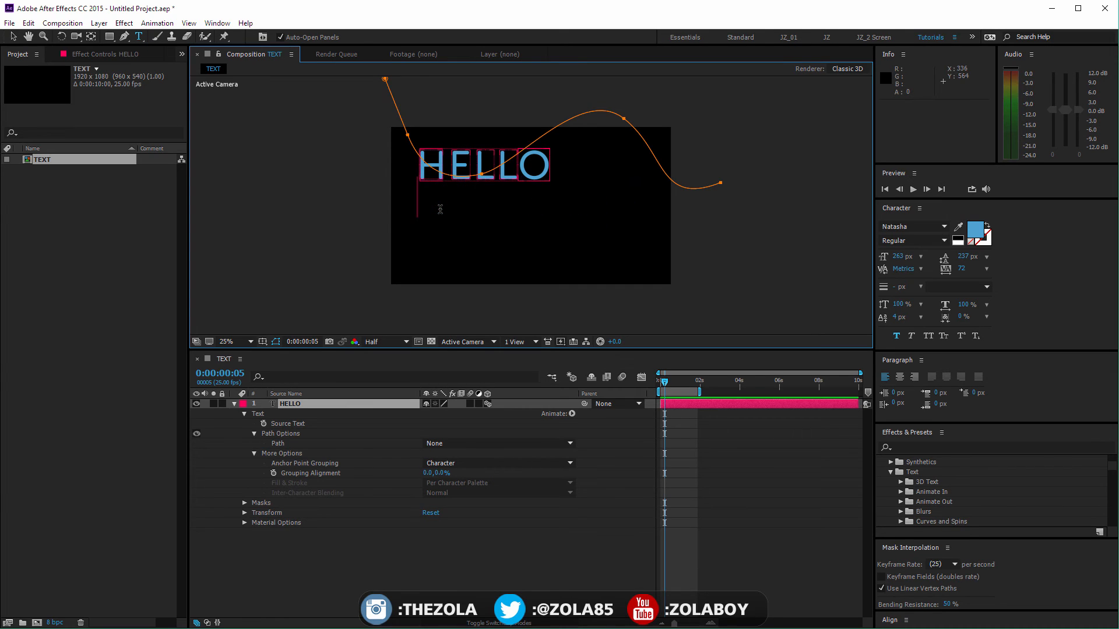
# Step: Make HELLO follow the Mask 1 path and set its First Margin to -119
pyautogui.click(463, 445)
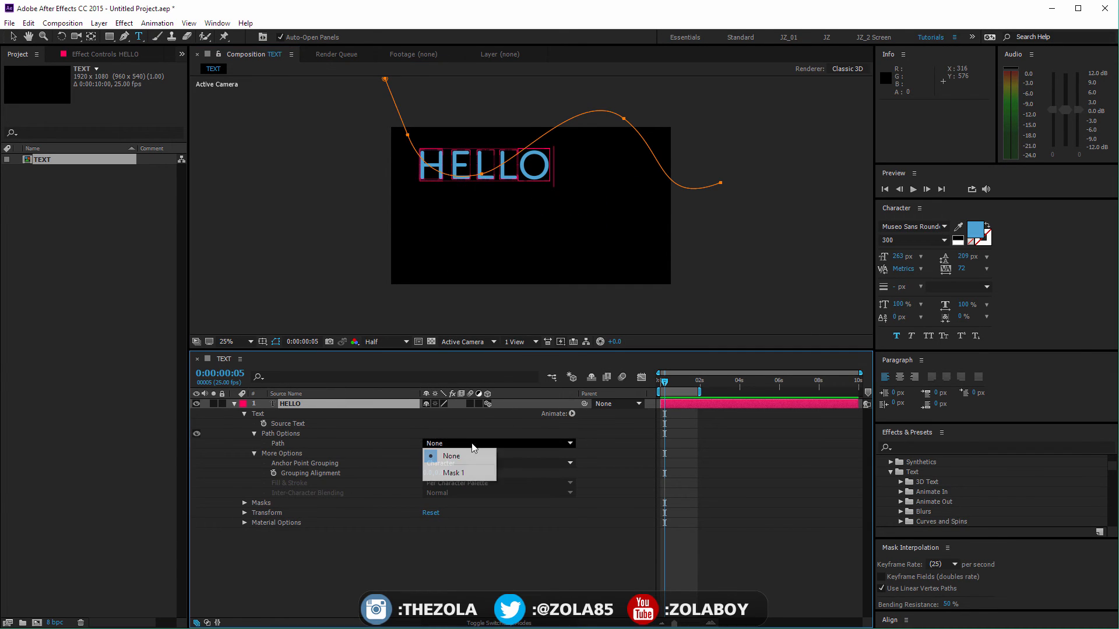
pyautogui.click(450, 472)
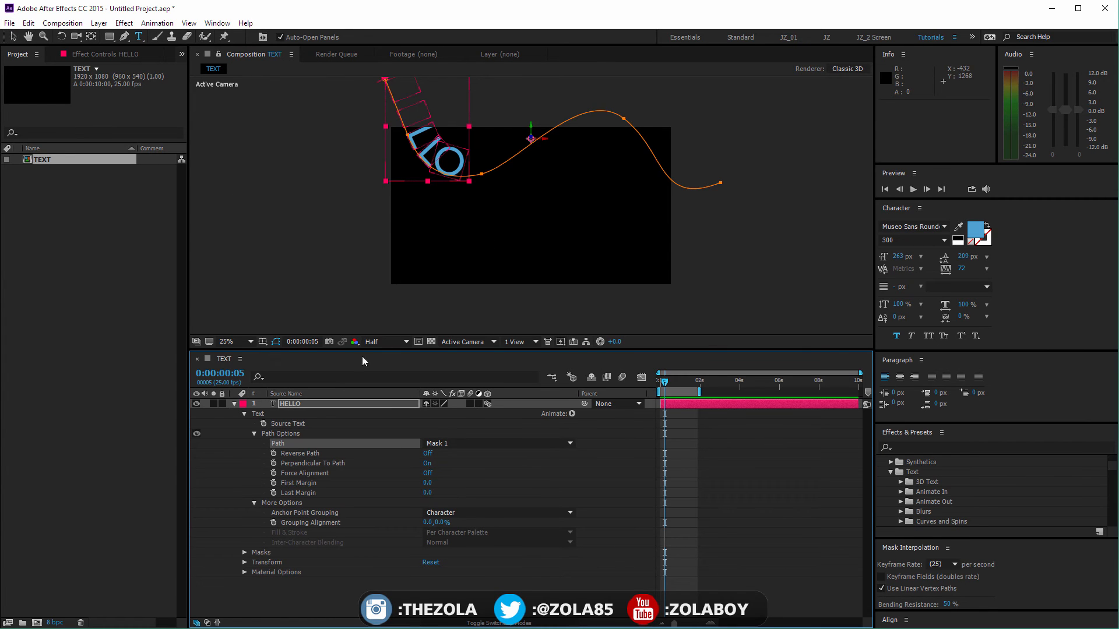
pyautogui.moveTo(431, 488); pyautogui.dragTo(425, 186)
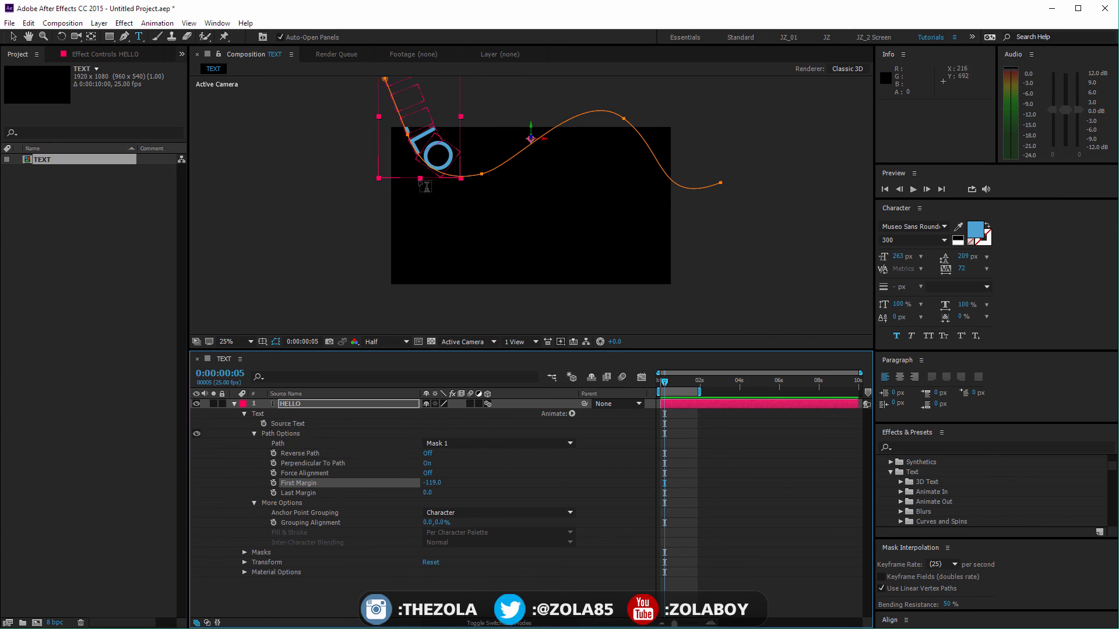
# Step: Reshape the mask path into a lower, gentler wave running across the frame and past its right edge
pyautogui.press('v')
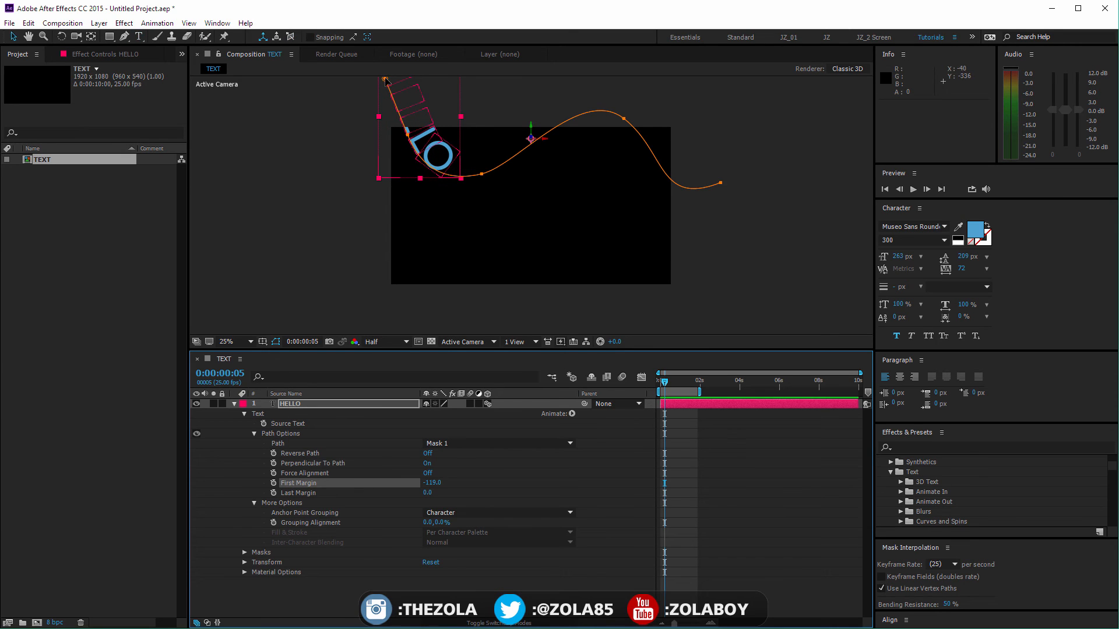
pyautogui.moveTo(385, 78); pyautogui.dragTo(428, 220)
pyautogui.moveTo(481, 173); pyautogui.dragTo(539, 233)
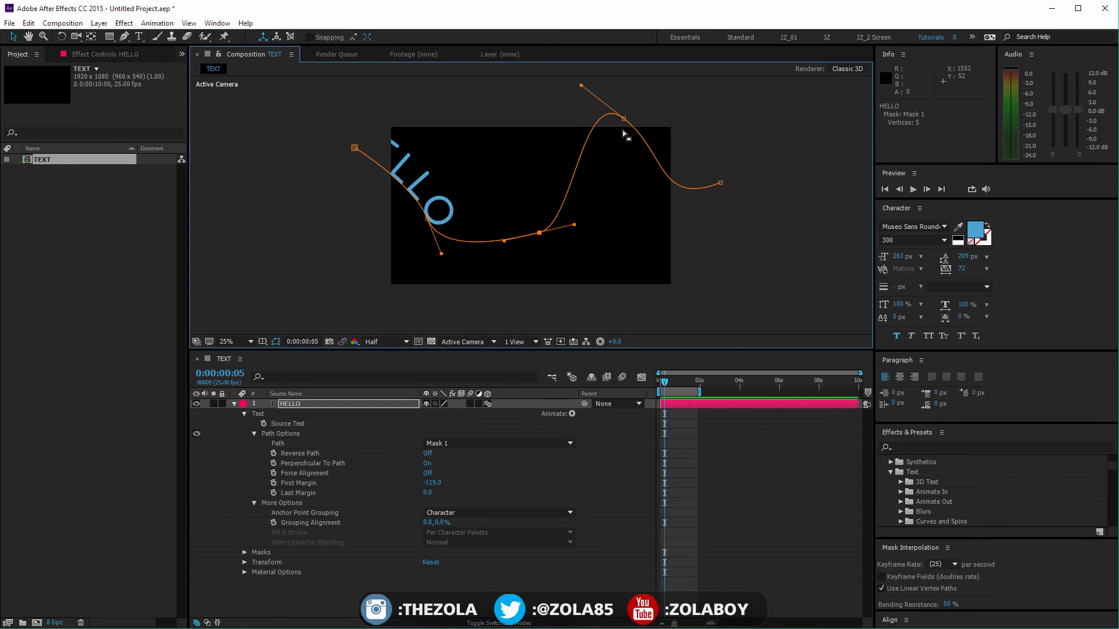
pyautogui.moveTo(624, 119); pyautogui.dragTo(597, 192)
pyautogui.moveTo(720, 183); pyautogui.dragTo(755, 169)
pyautogui.moveTo(640, 225); pyautogui.dragTo(664, 177)
pyautogui.moveTo(761, 171); pyautogui.dragTo(763, 233)
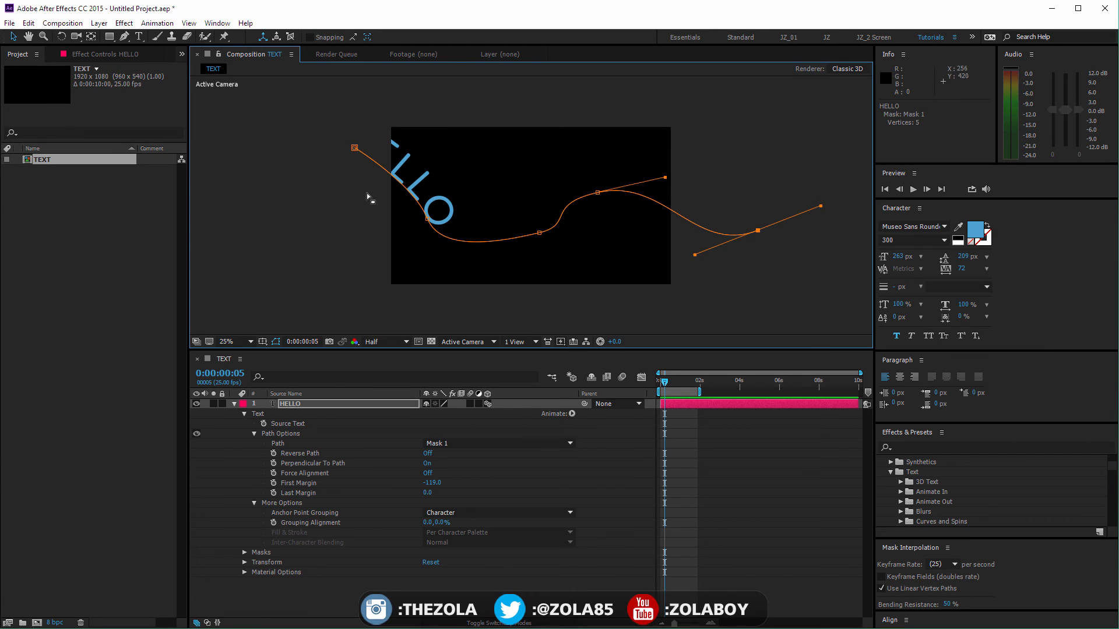
# Step: Delete the wavy mask from the HELLO layer and draw a circular mask near the middle of the frame
pyautogui.moveTo(109, 36); pyautogui.dragTo(153, 67)
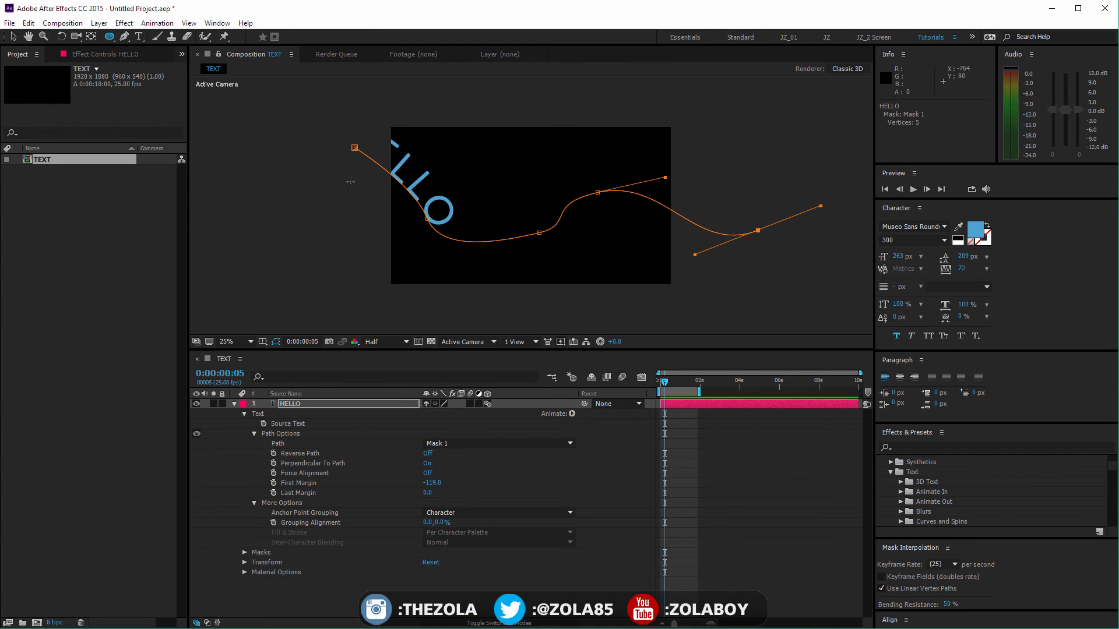
pyautogui.click(316, 405)
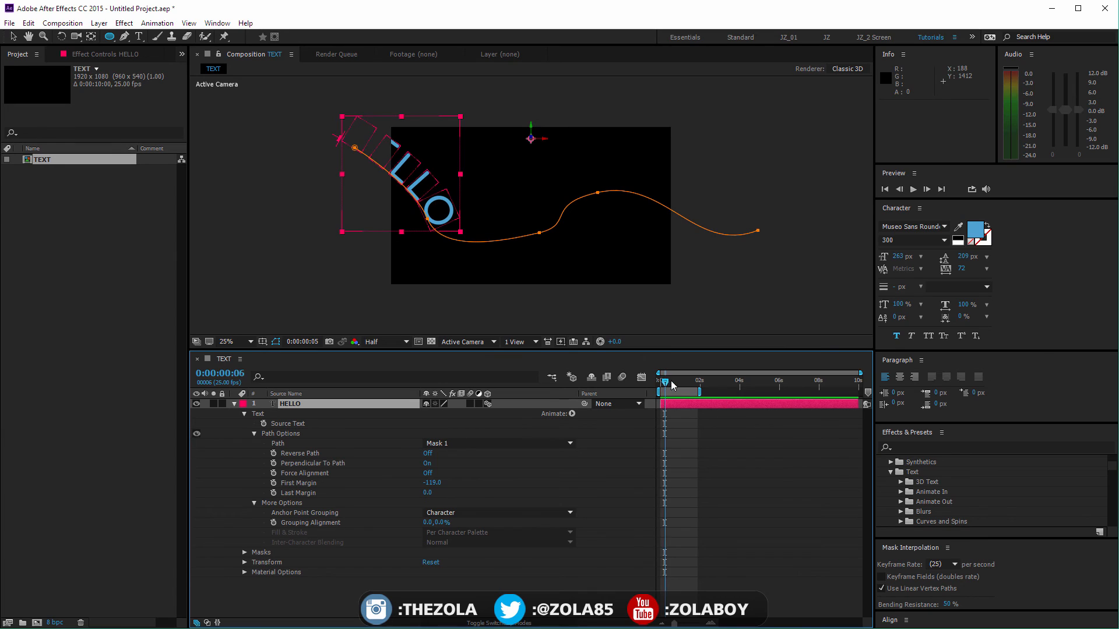
pyautogui.moveTo(667, 381); pyautogui.dragTo(679, 384)
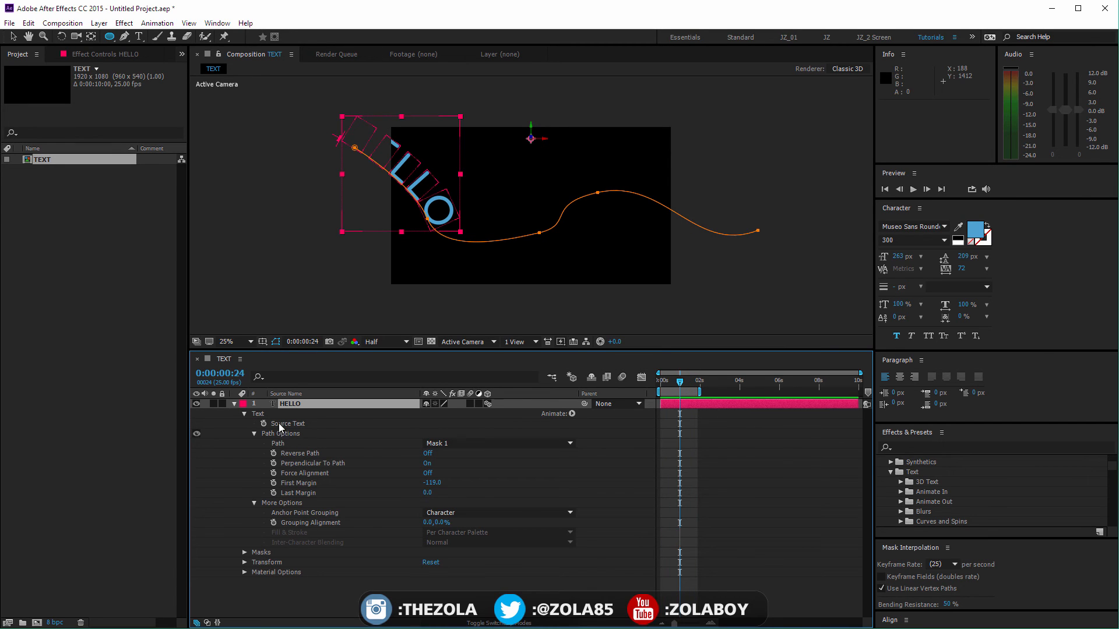
pyautogui.click(283, 443)
pyautogui.click(285, 552)
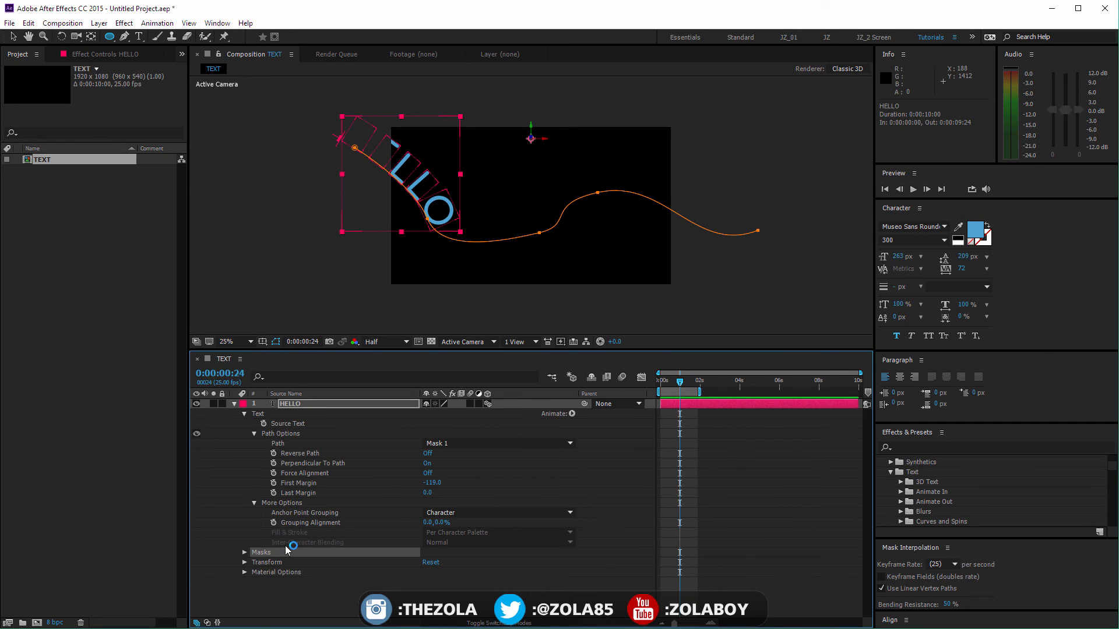
pyautogui.press('Delete')
pyautogui.moveTo(514, 201); pyautogui.dragTo(584, 266)
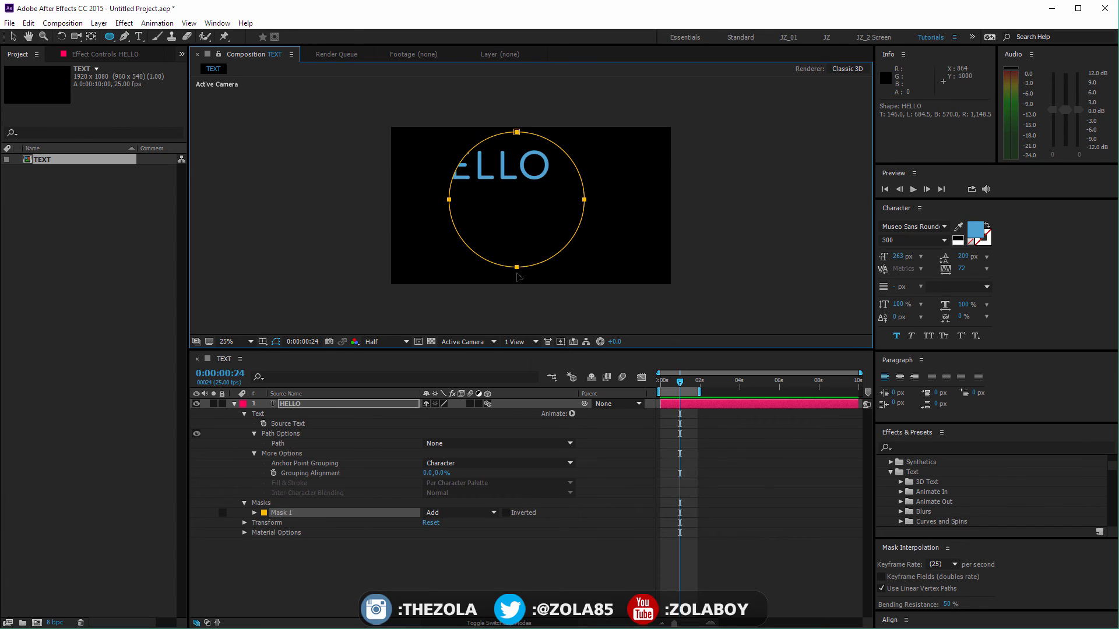
# Step: Center the circular mask in the frame, set its mode to None, and use Mask 1 as the text path
pyautogui.press('v')
pyautogui.moveTo(516, 267); pyautogui.dragTo(526, 272)
pyautogui.click(453, 513)
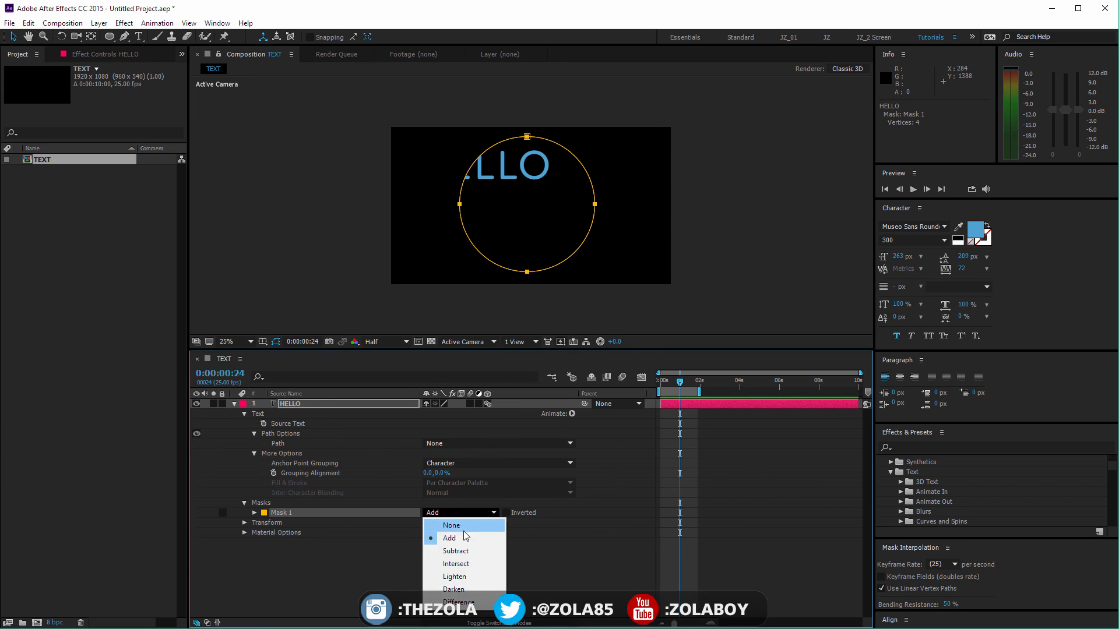
pyautogui.click(462, 527)
pyautogui.click(536, 444)
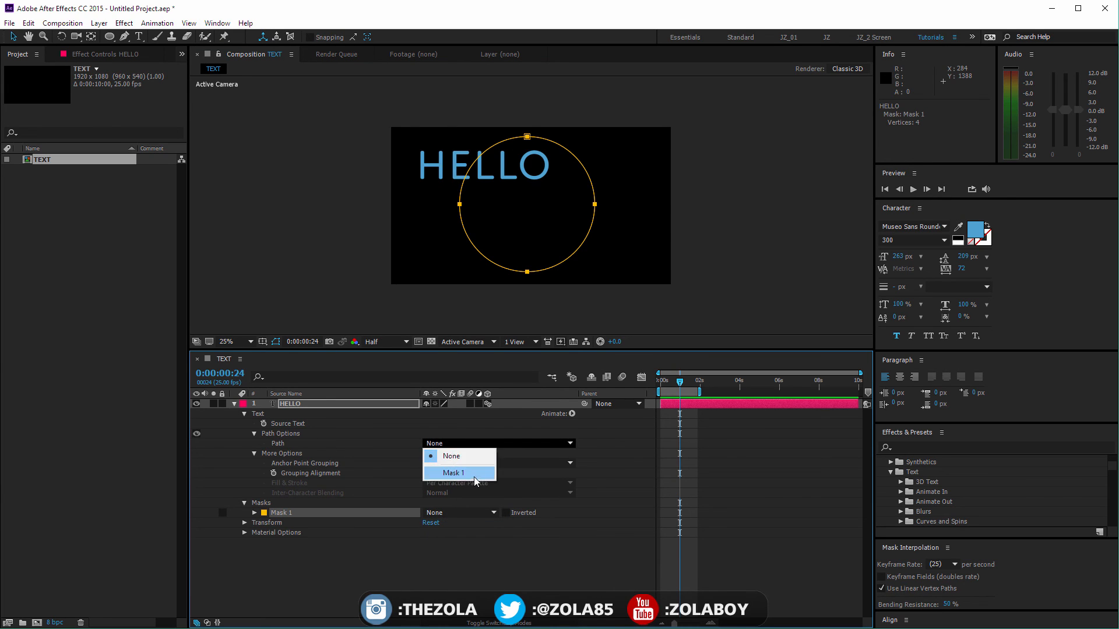
pyautogui.click(474, 475)
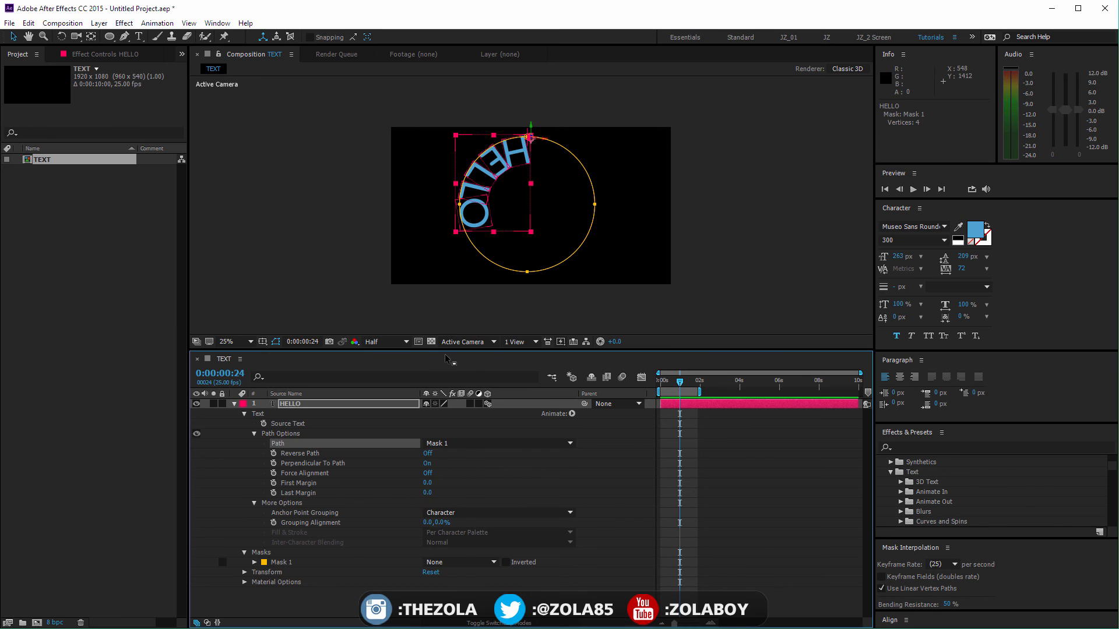
# Step: Turn off Perpendicular To Path and slide HELLO along the circle to a First Margin of 820
pyautogui.click(424, 463)
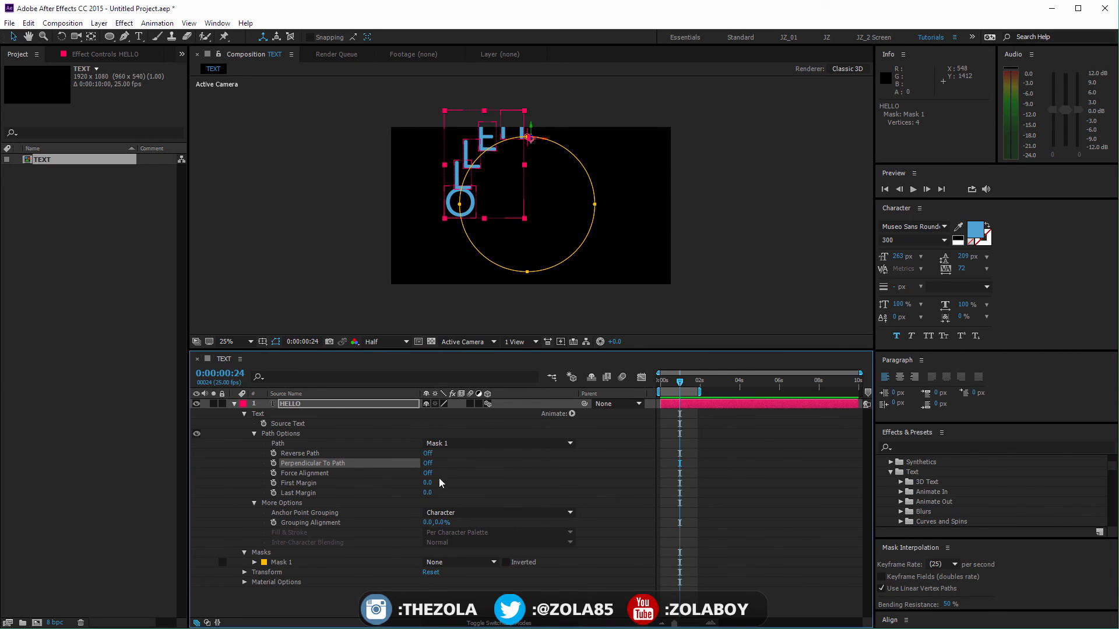
pyautogui.moveTo(428, 483); pyautogui.dragTo(757, 482)
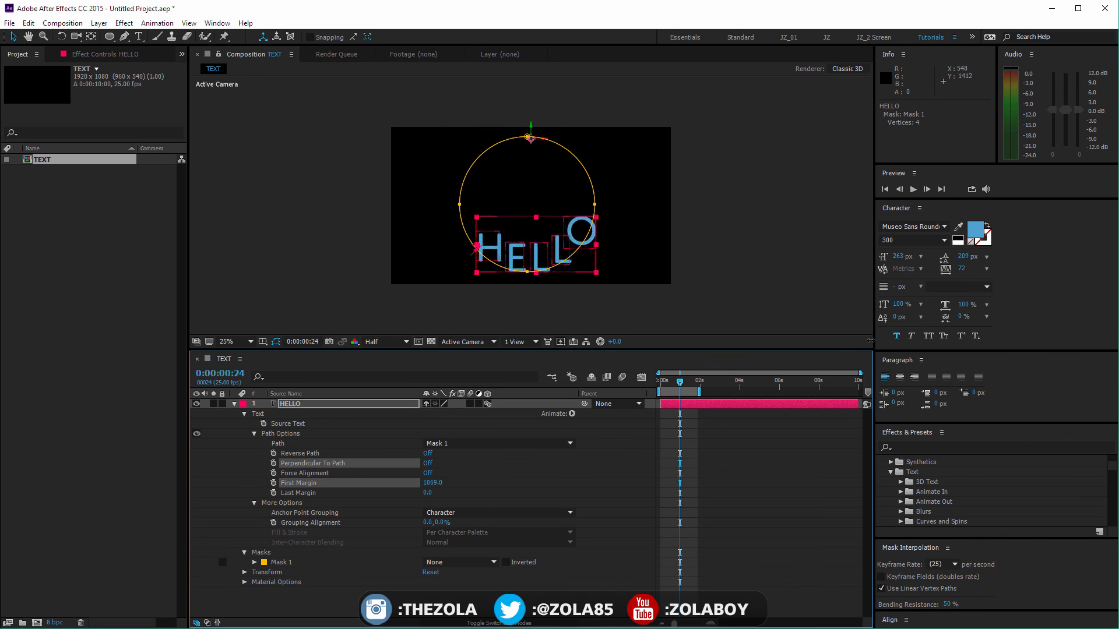
pyautogui.moveTo(870, 341); pyautogui.dragTo(378, 499)
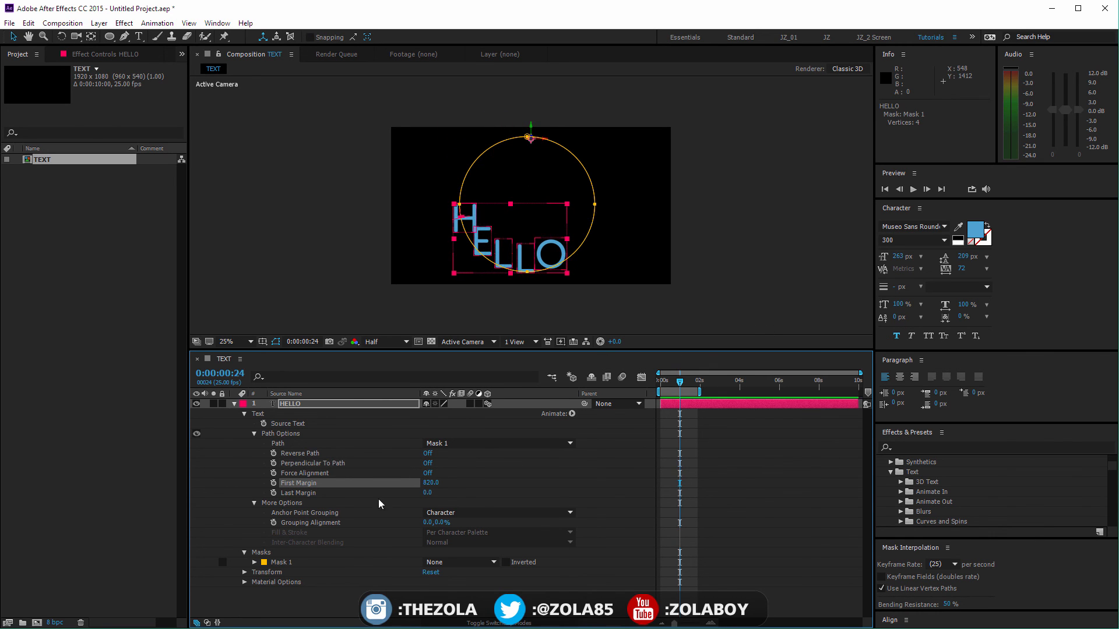
# Step: Try Reverse Path on the circular text and switch it back off
pyautogui.click(430, 453)
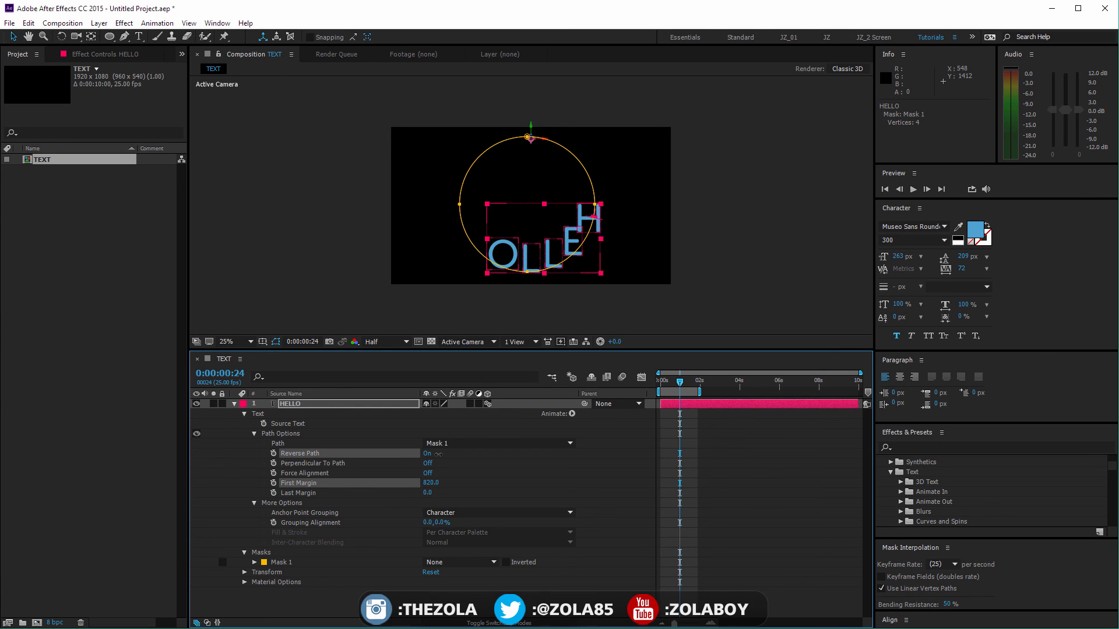
pyautogui.click(429, 453)
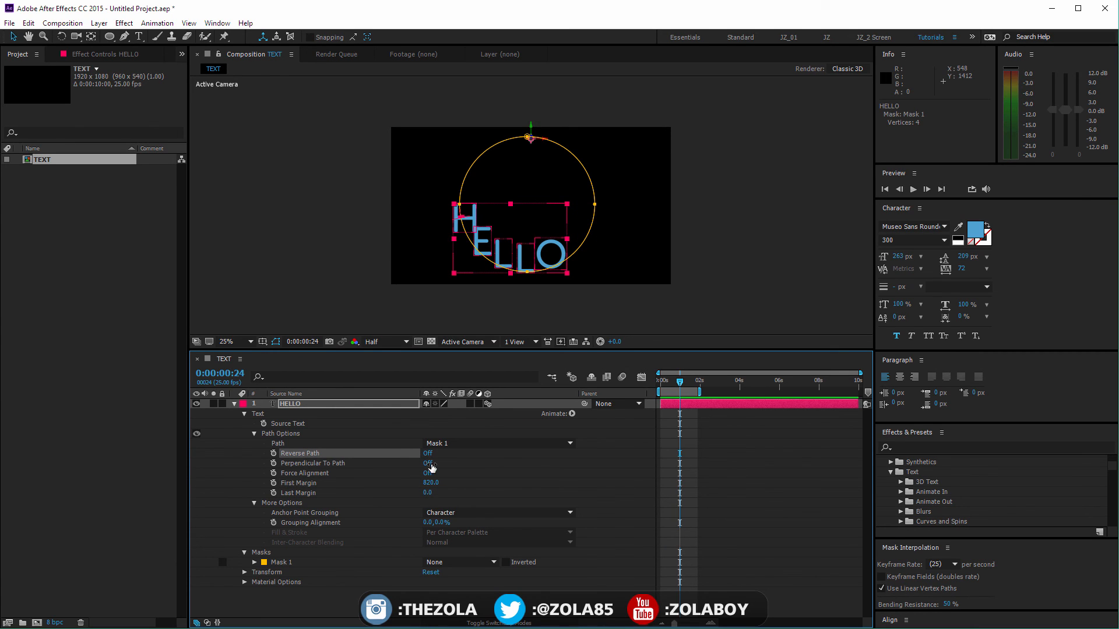
# Step: Try Perpendicular To Path and Force Alignment on the circular text, switching each back off
pyautogui.click(428, 464)
pyautogui.click(427, 463)
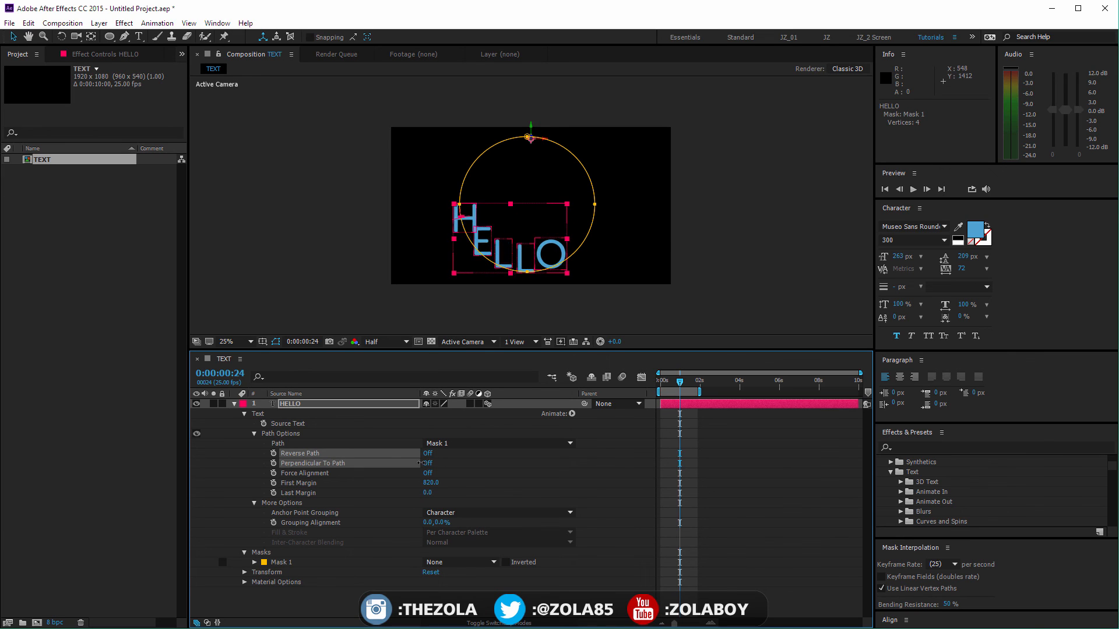
pyautogui.click(428, 463)
pyautogui.click(428, 463)
pyautogui.click(428, 473)
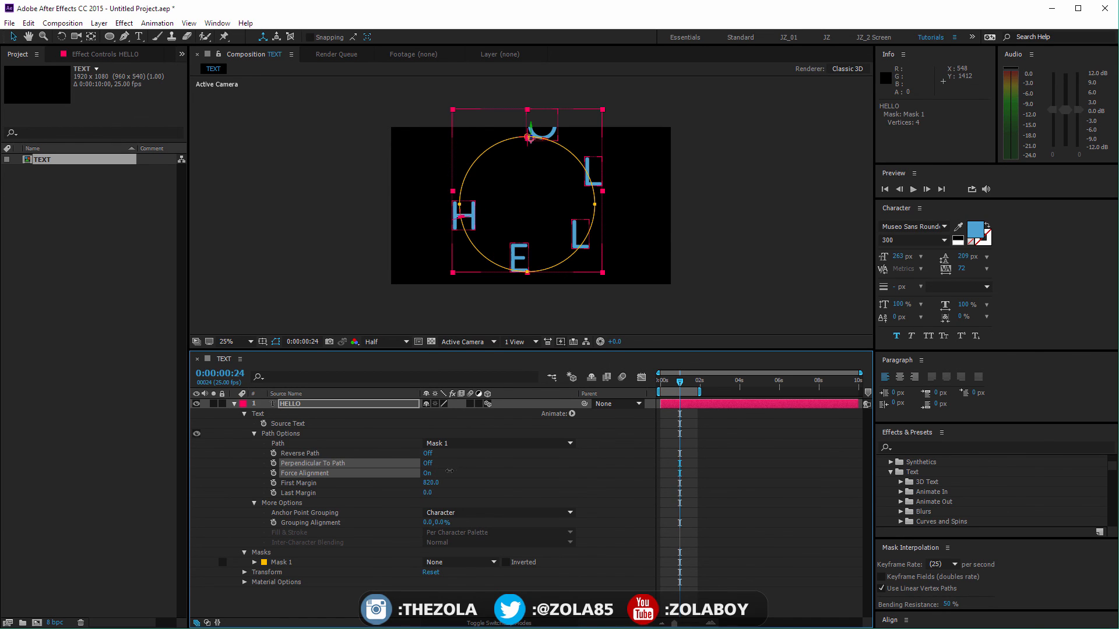
pyautogui.click(448, 472)
pyautogui.click(445, 471)
pyautogui.click(426, 473)
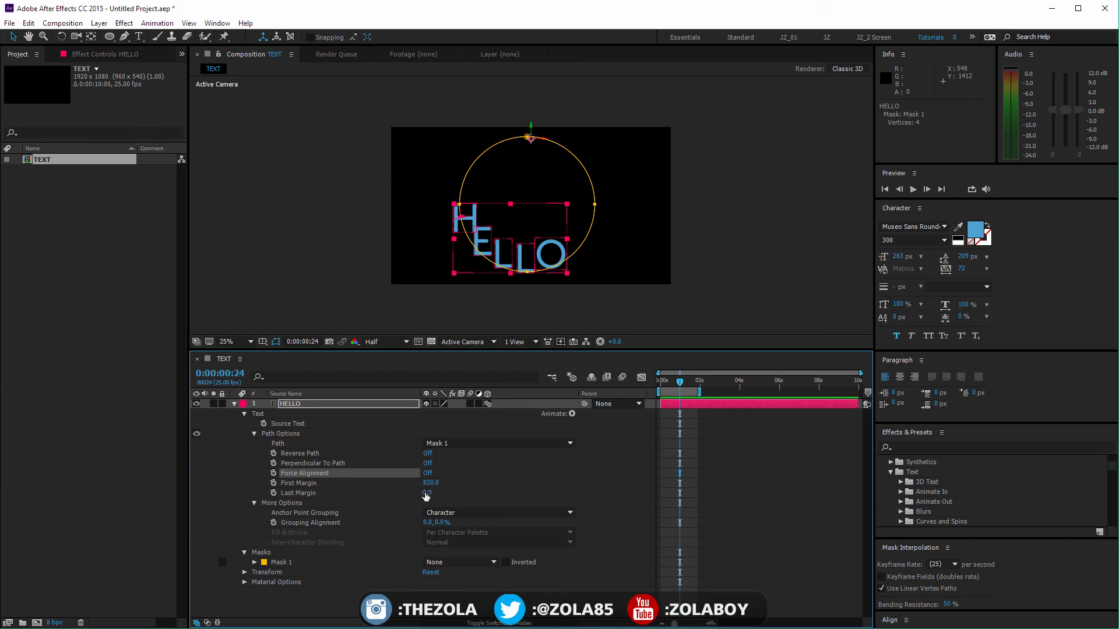
# Step: Slide HELLO along the circle to a First Margin of 1095 and turn on Perpendicular To Path
pyautogui.moveTo(428, 493); pyautogui.dragTo(442, 459)
pyautogui.hotkey('ctrl', 'z')
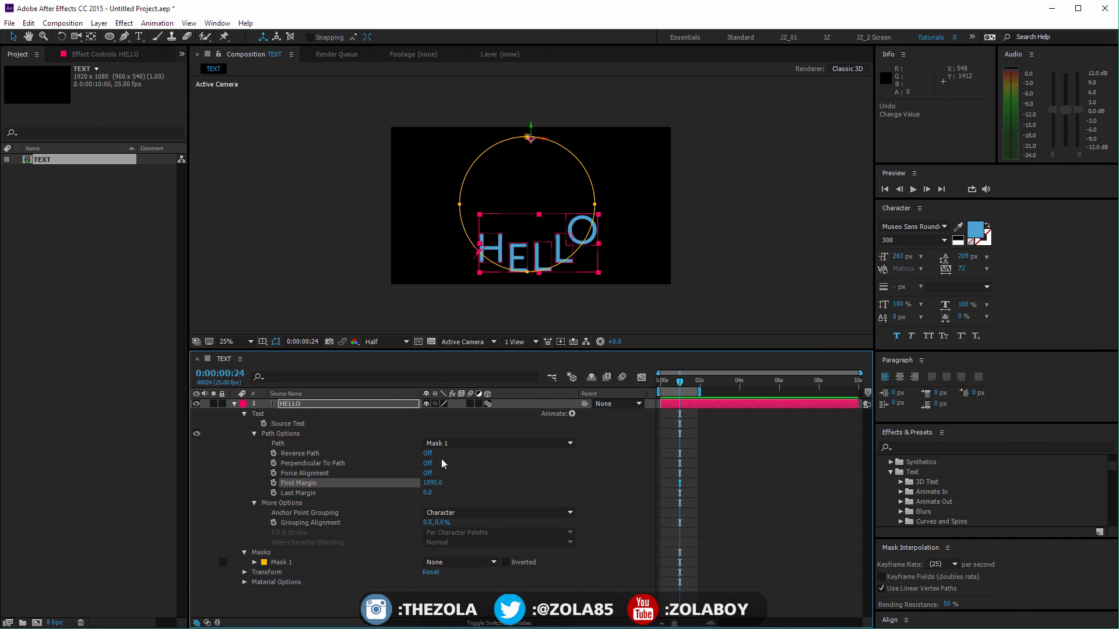
pyautogui.click(428, 464)
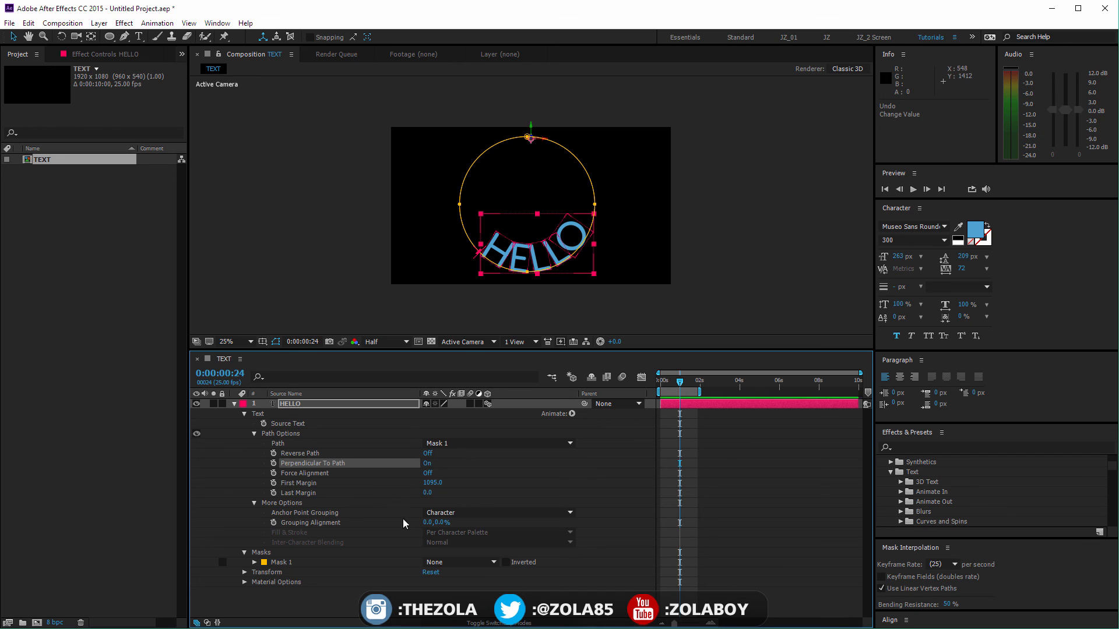
# Step: Reduce the HELLO font size to 107 px and widen its tracking to 653
pyautogui.moveTo(900, 255); pyautogui.dragTo(819, 281)
pyautogui.moveTo(970, 269); pyautogui.dragTo(861, 288)
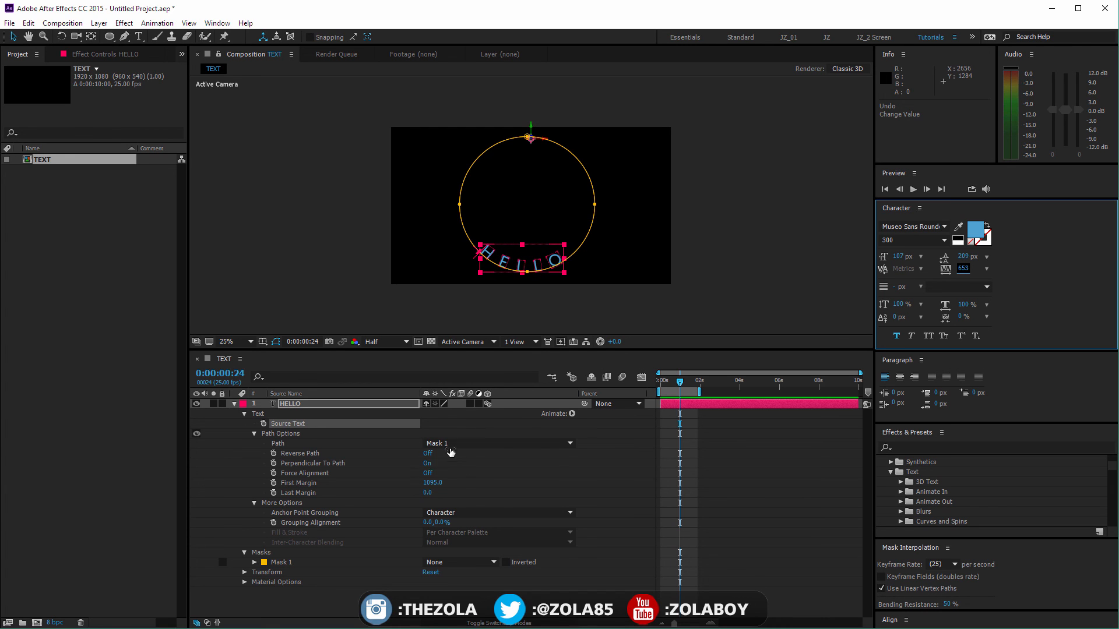
# Step: Slide HELLO around the circle to a First Margin of 4058 and deselect the layer
pyautogui.moveTo(434, 483); pyautogui.dragTo(556, 434)
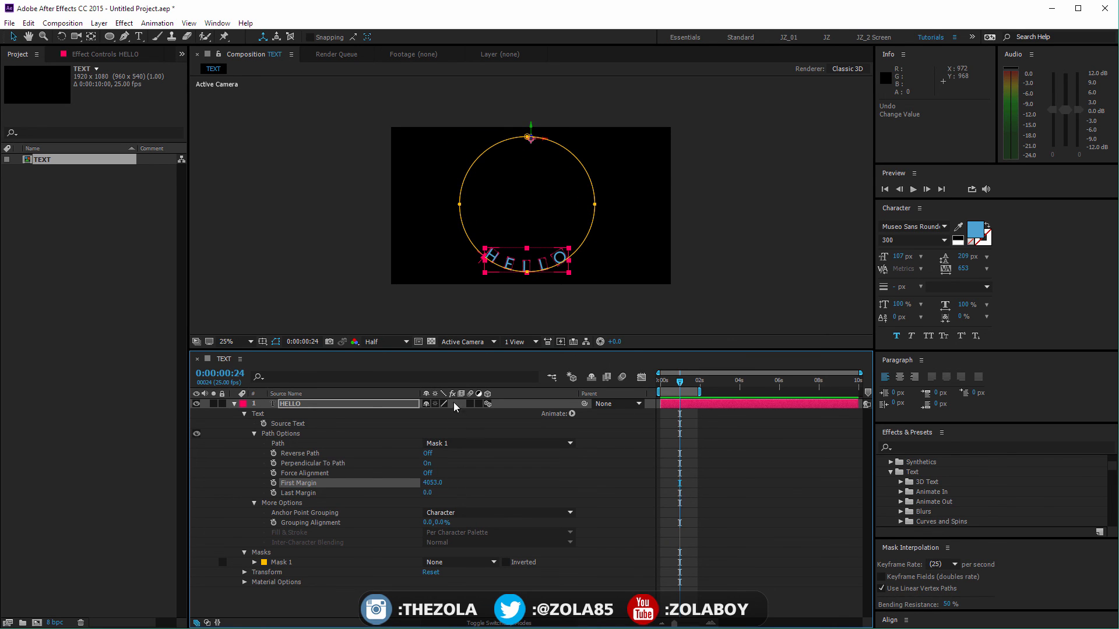
pyautogui.moveTo(434, 482); pyautogui.dragTo(438, 483)
pyautogui.click(530, 494)
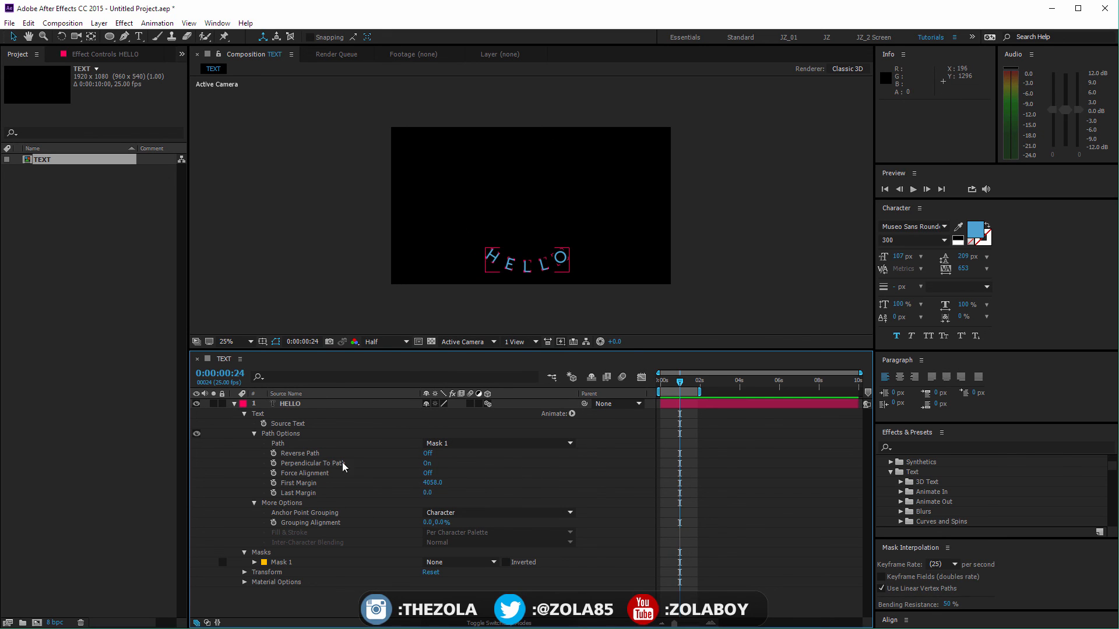
pyautogui.click(572, 414)
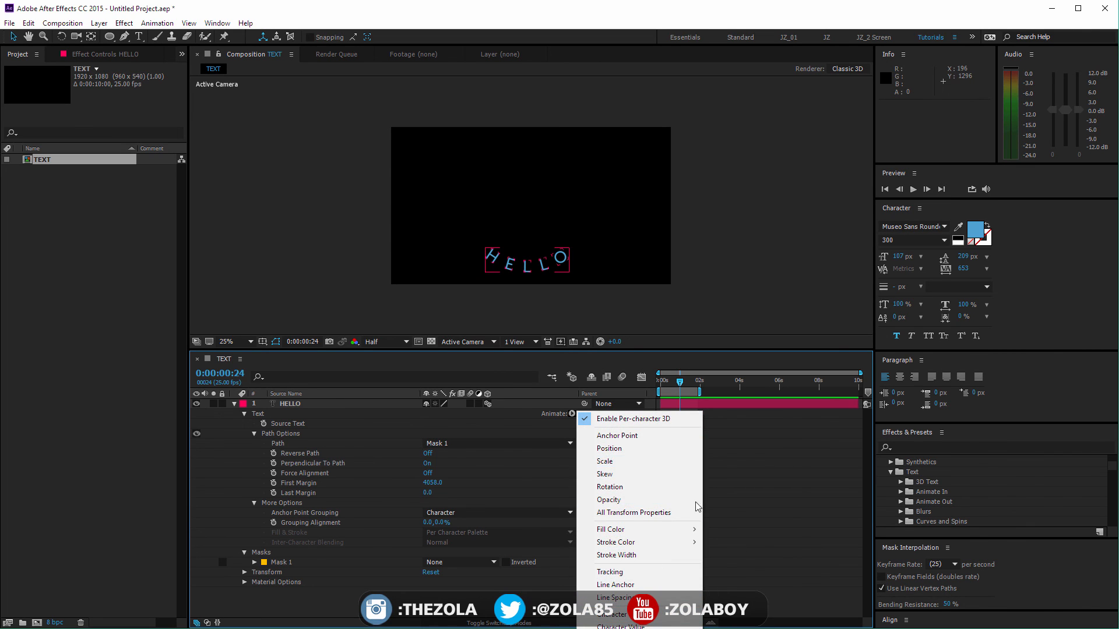
pyautogui.click(773, 454)
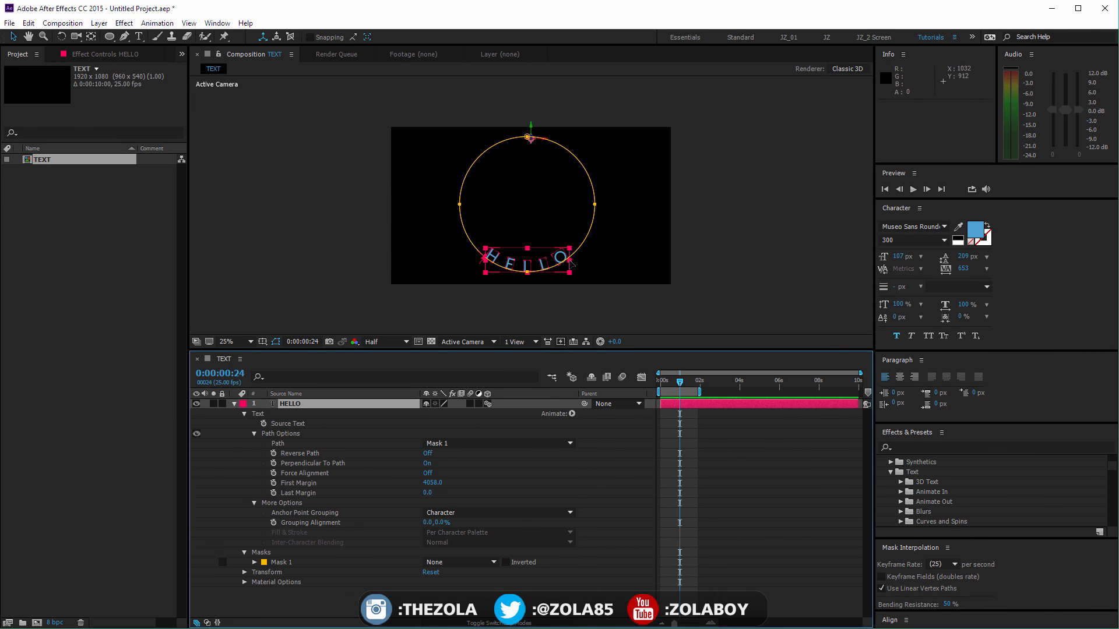